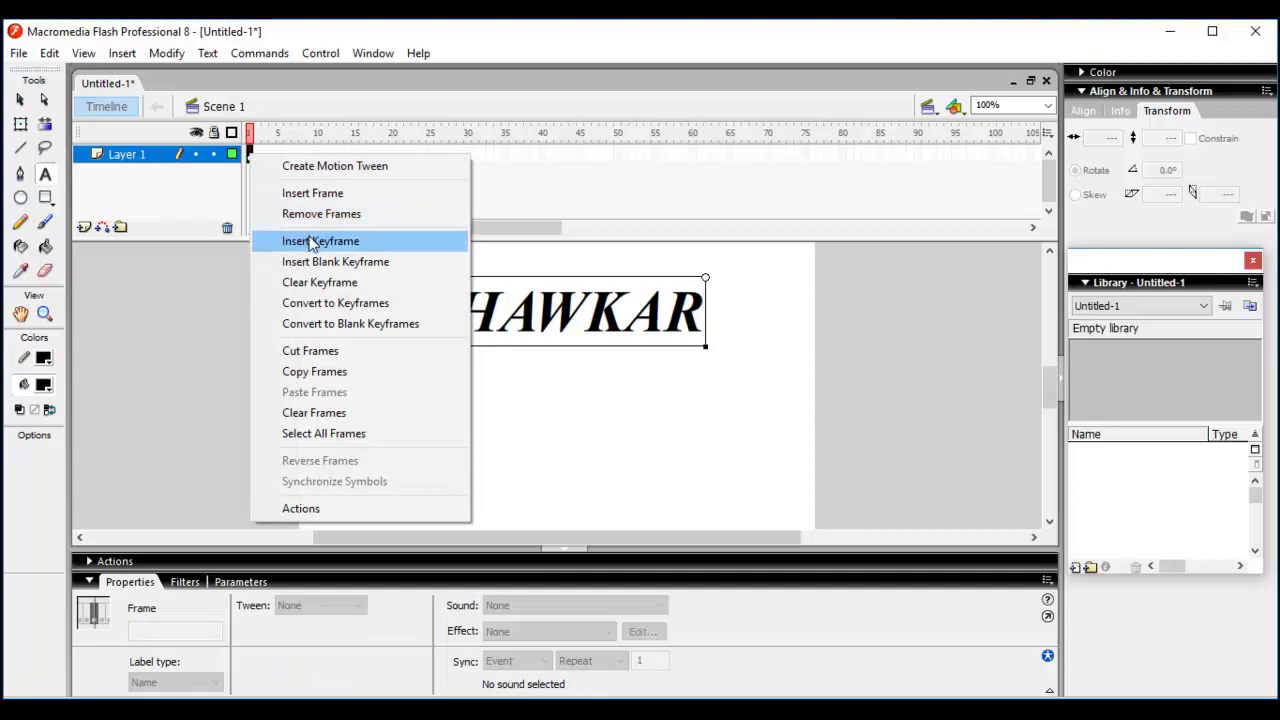
Insert keyframes one after another at frames 2 to 11 of Layer 1, each repeating the text from frame 1
{"action": "left_click", "coordinate": [308, 240]}
{"action": "right_click", "coordinate": [256, 157]}
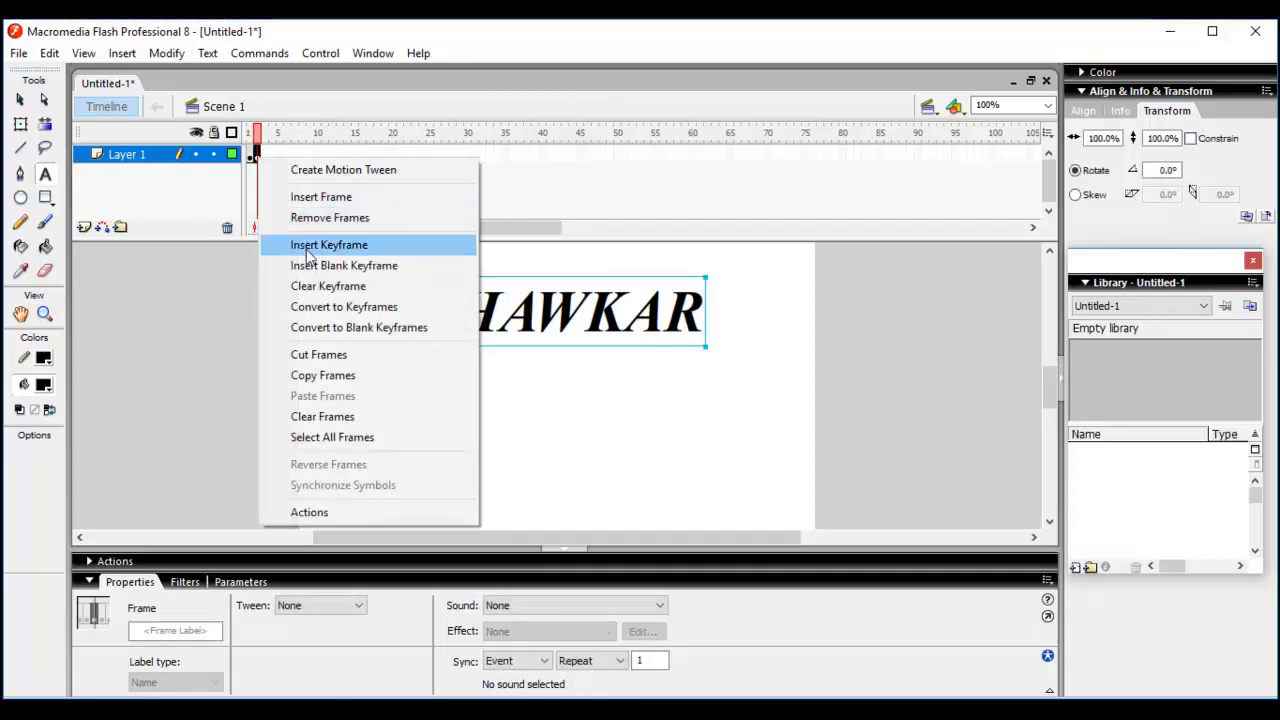
{"action": "left_click", "coordinate": [300, 244]}
{"action": "right_click", "coordinate": [267, 157]}
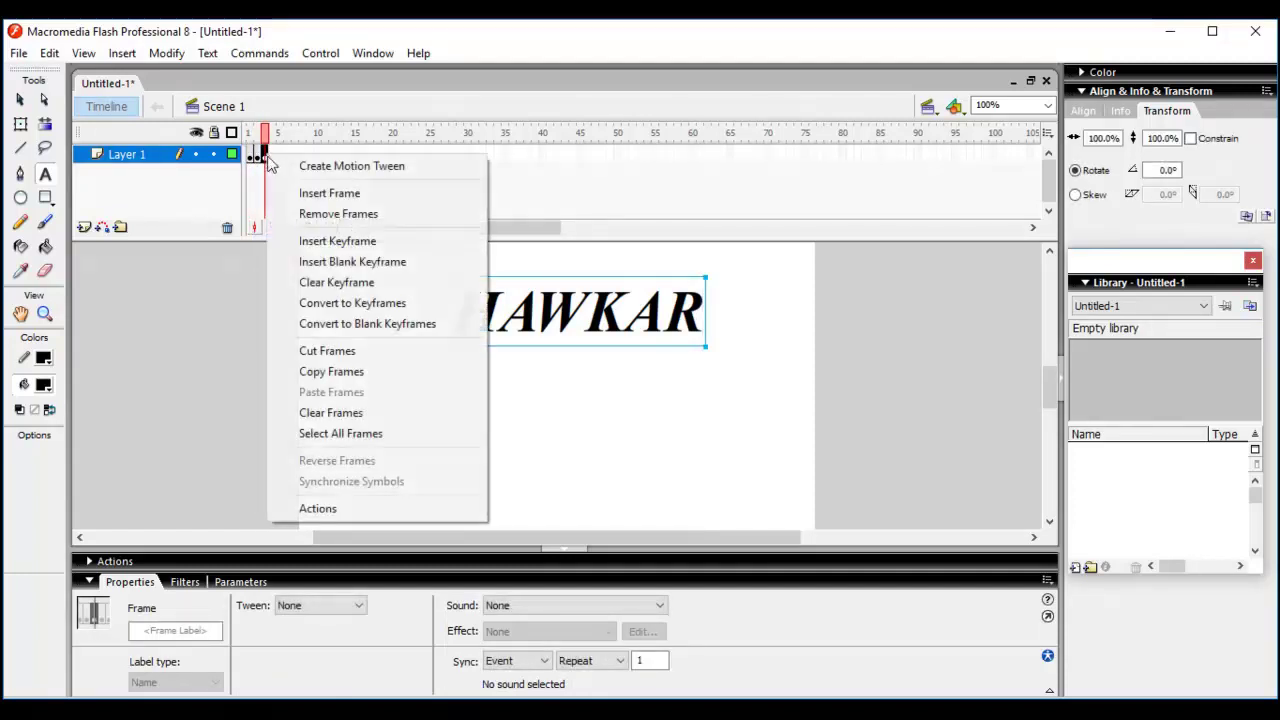
{"action": "left_click", "coordinate": [310, 241]}
{"action": "right_click", "coordinate": [272, 157]}
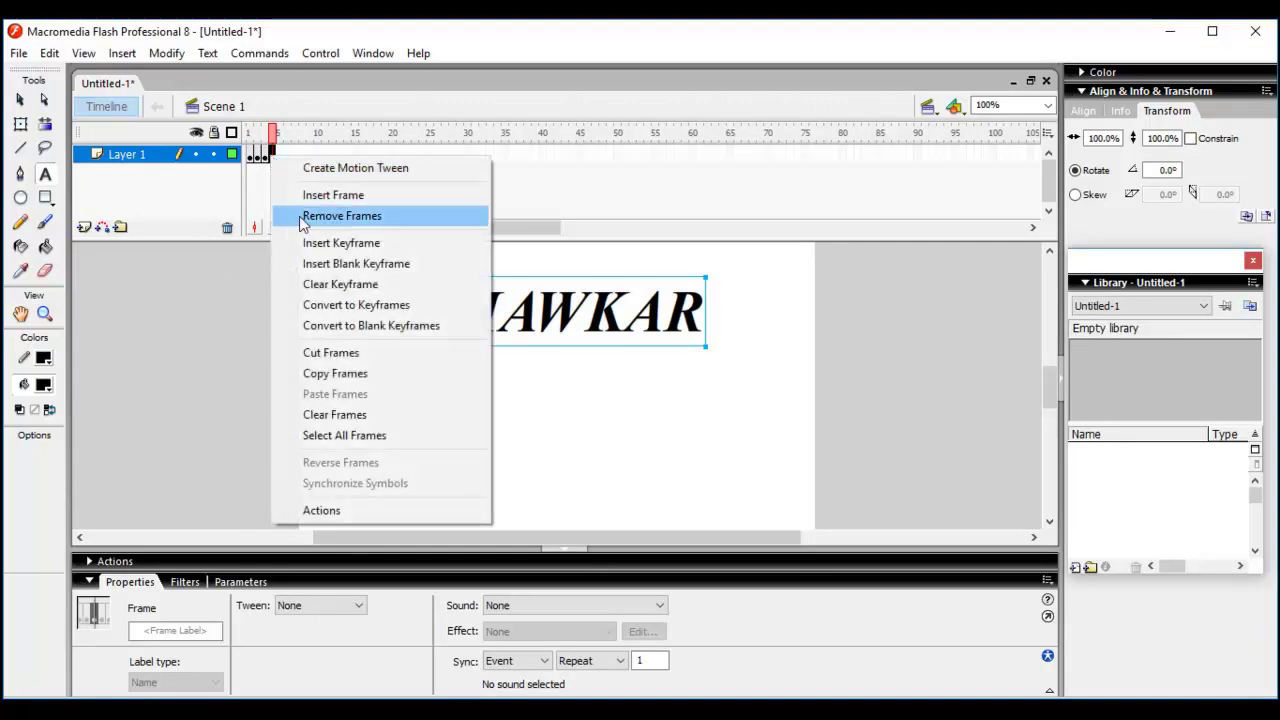
{"action": "left_click", "coordinate": [308, 243]}
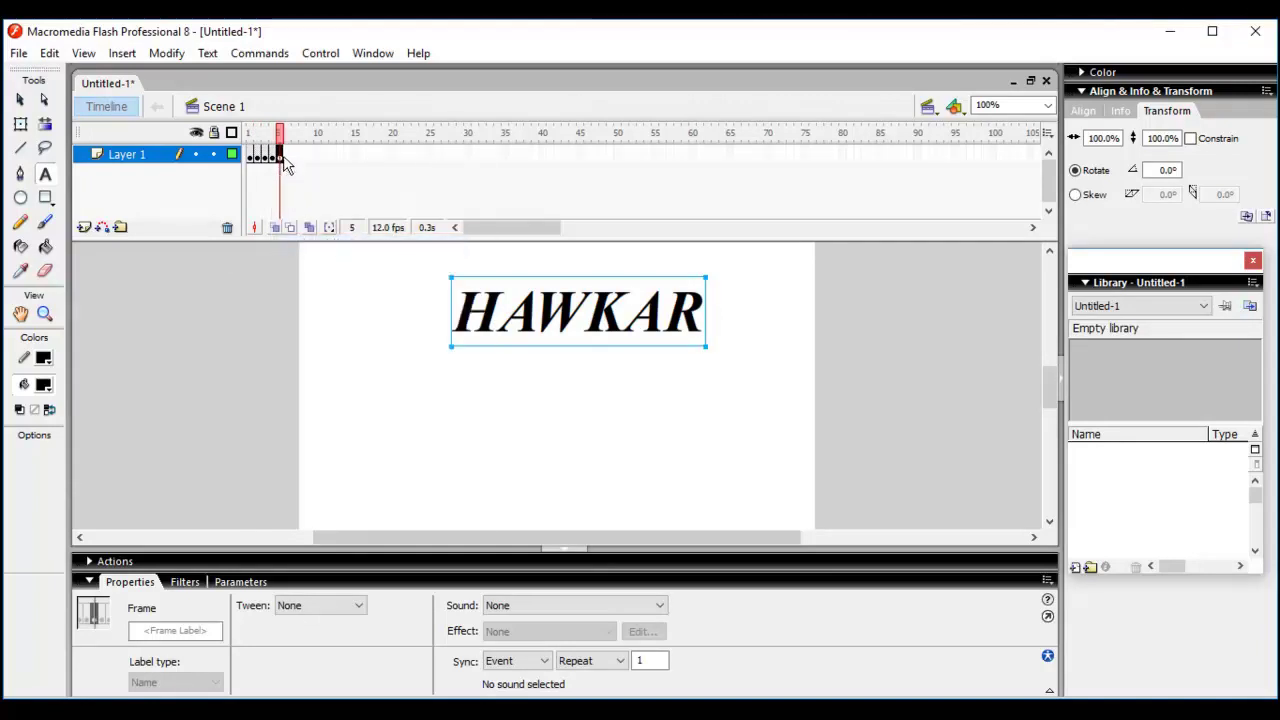
{"action": "right_click", "coordinate": [282, 157]}
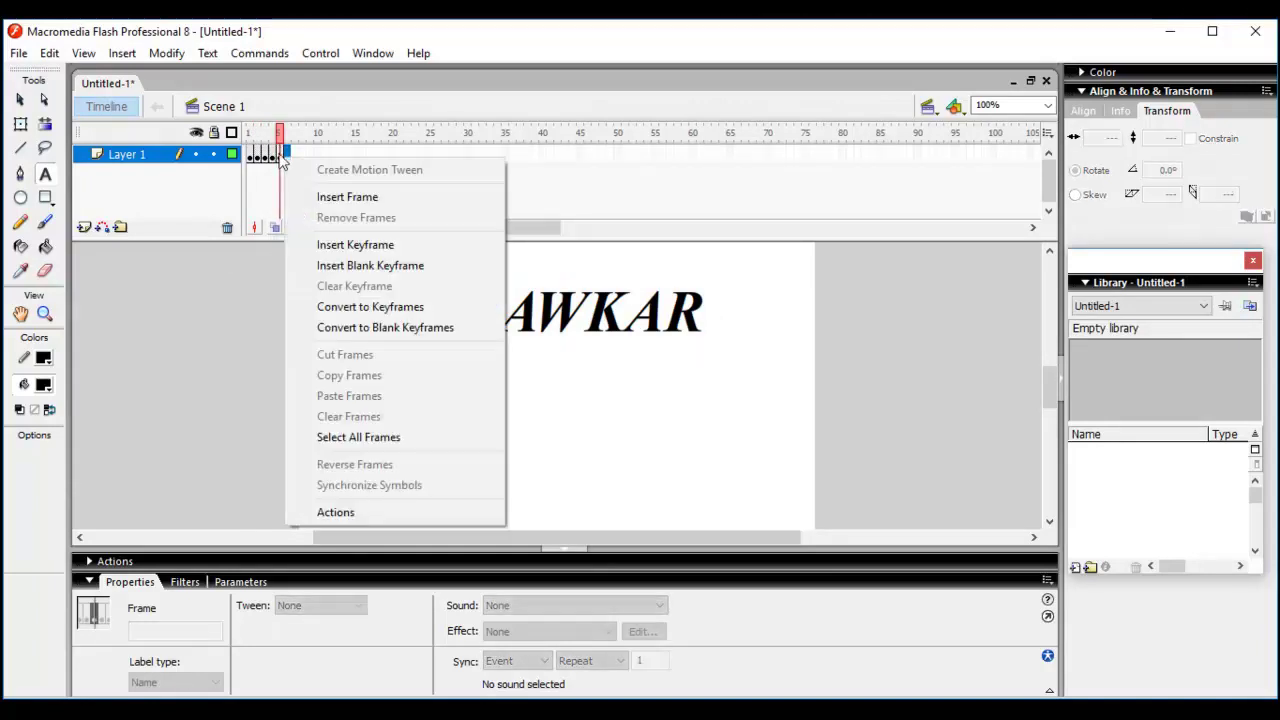
{"action": "left_click", "coordinate": [322, 240]}
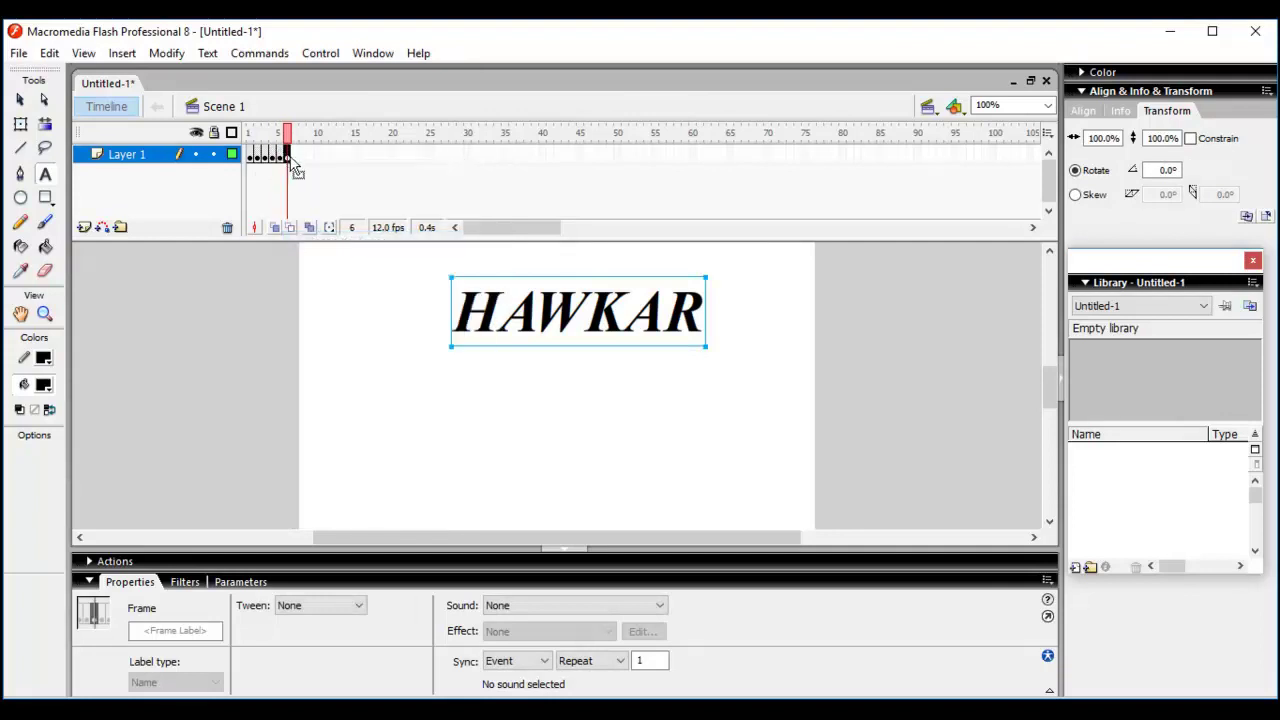
{"action": "right_click", "coordinate": [293, 163]}
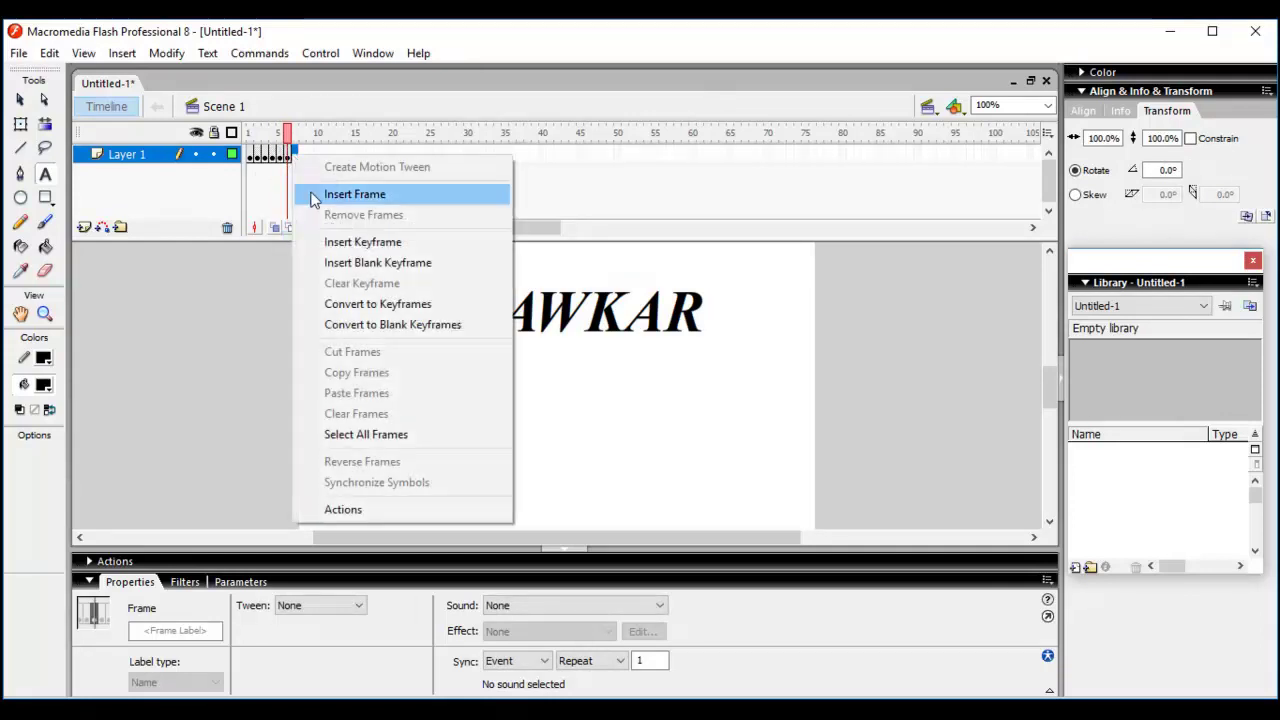
{"action": "left_click", "coordinate": [334, 243]}
{"action": "right_click", "coordinate": [301, 157]}
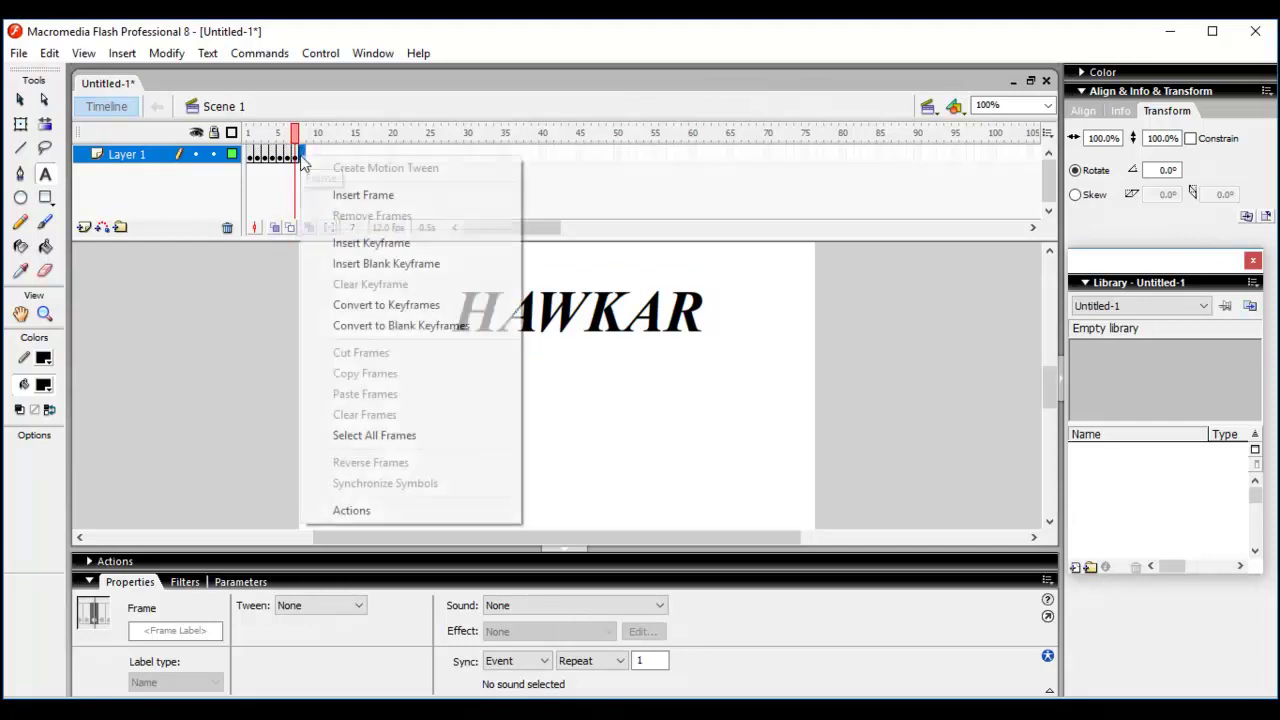
{"action": "left_click", "coordinate": [357, 250]}
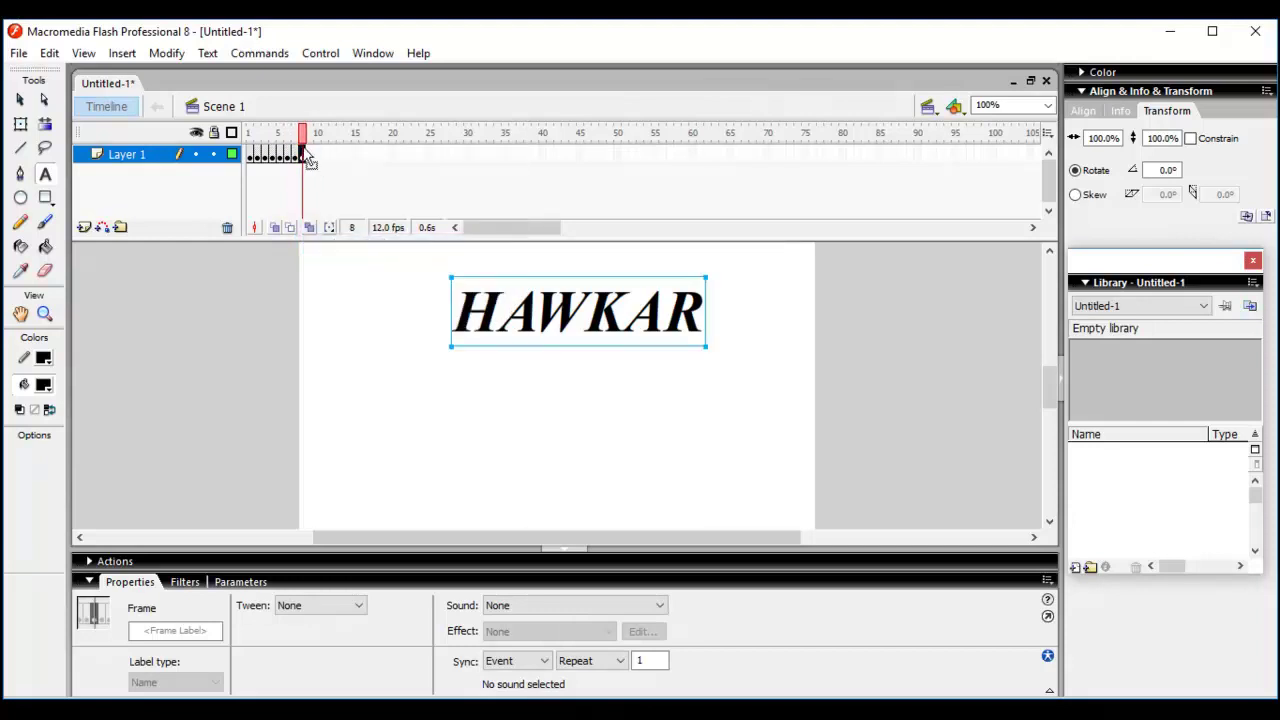
{"action": "right_click", "coordinate": [310, 157]}
{"action": "left_click", "coordinate": [343, 241]}
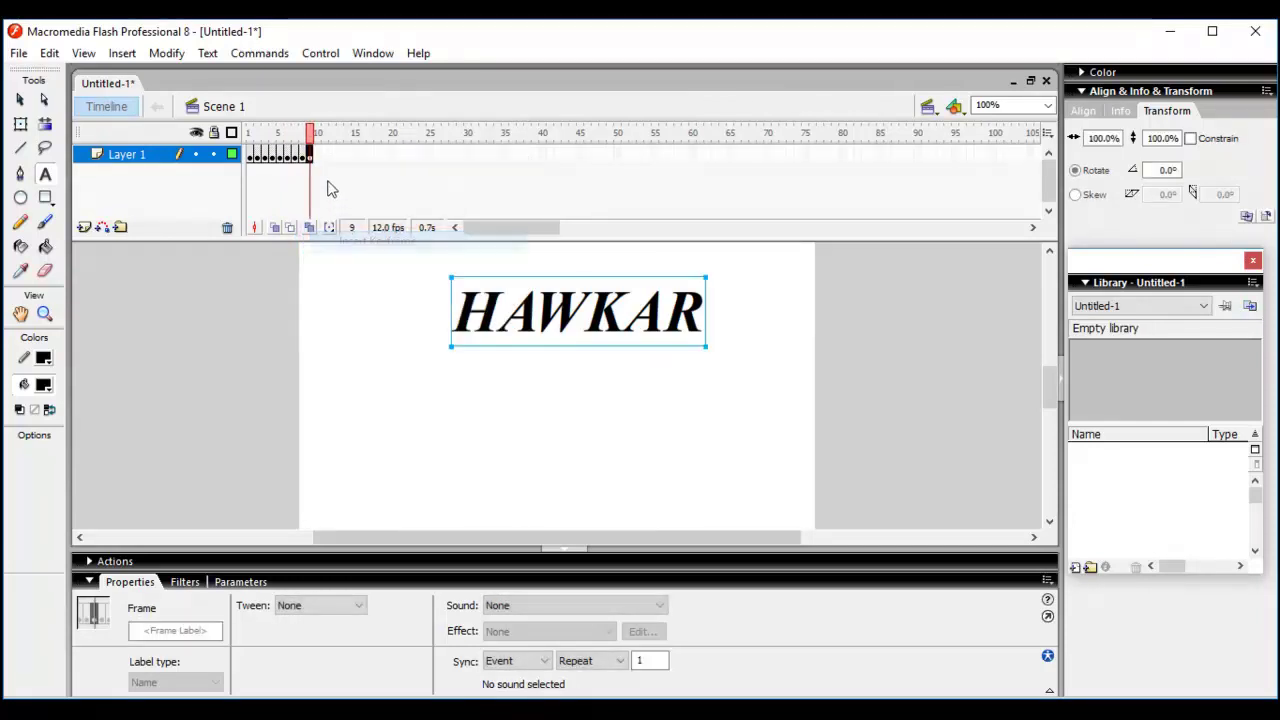
{"action": "left_click", "coordinate": [314, 157]}
{"action": "right_click", "coordinate": [314, 158]}
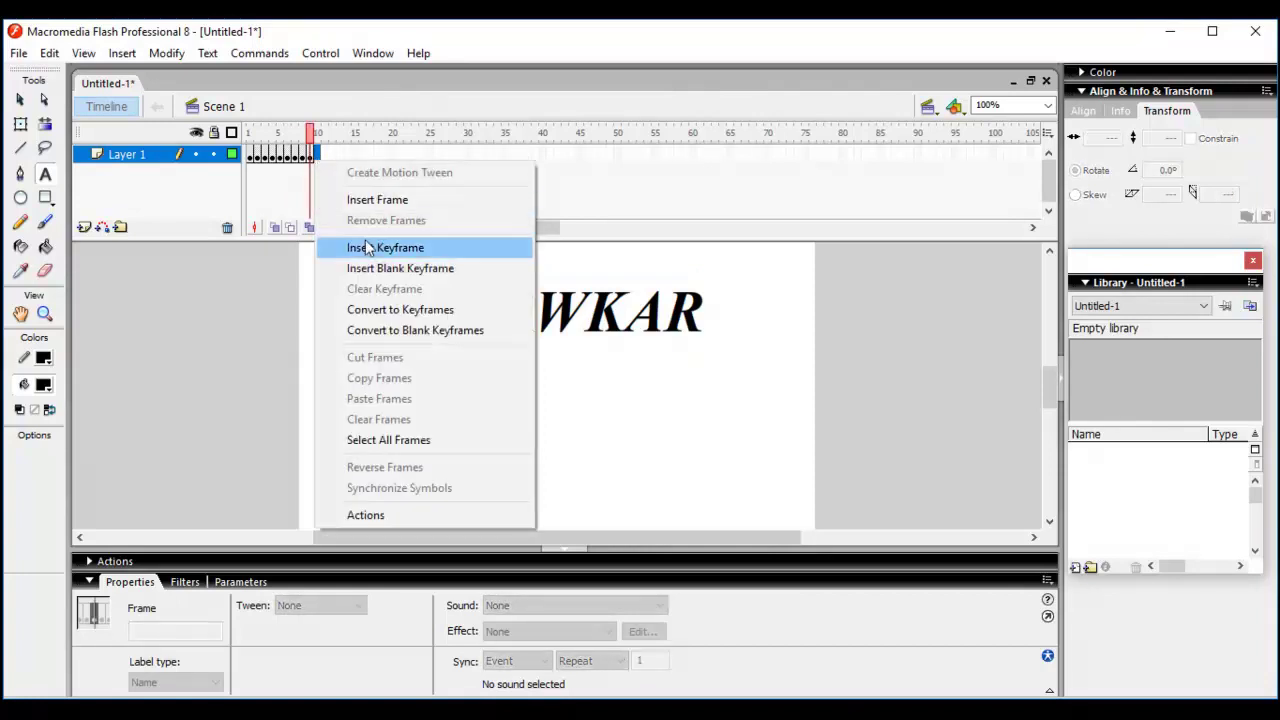
{"action": "left_click", "coordinate": [367, 248]}
{"action": "left_click", "coordinate": [319, 157]}
{"action": "right_click", "coordinate": [321, 157]}
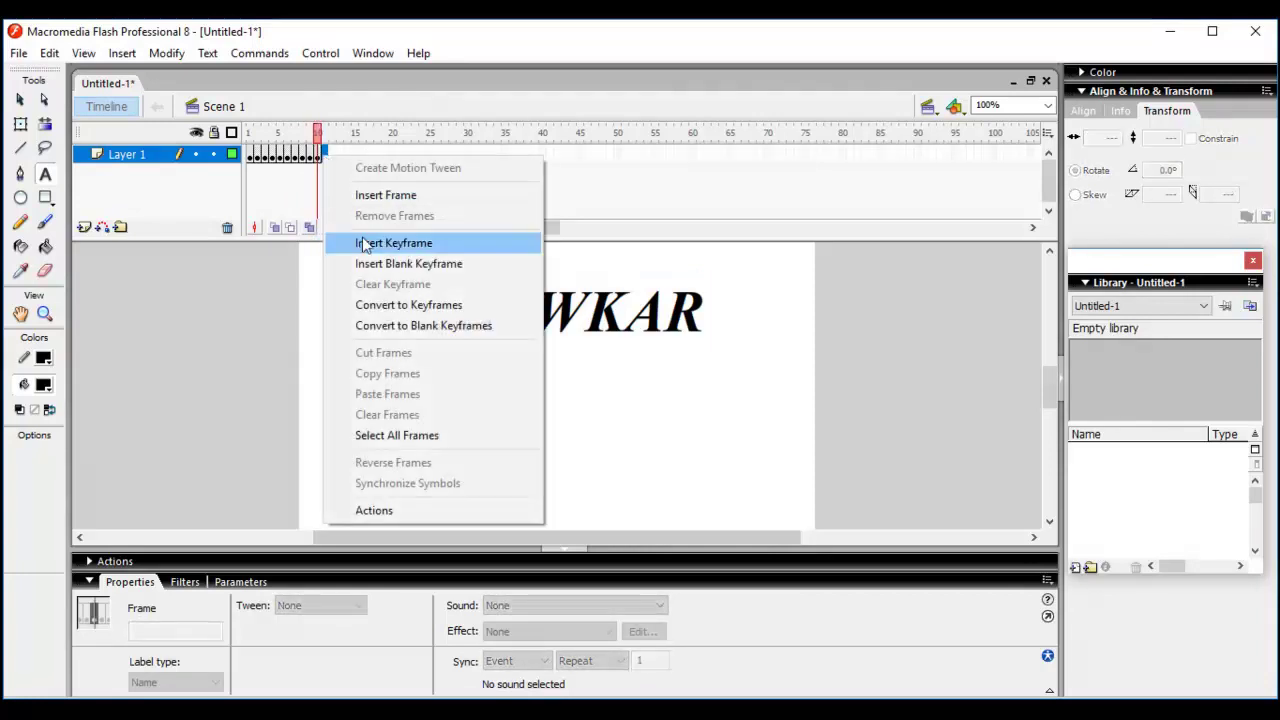
{"action": "left_click", "coordinate": [364, 244]}
On frame 1, delete every letter of the text after the initial H
{"action": "left_click", "coordinate": [253, 157]}
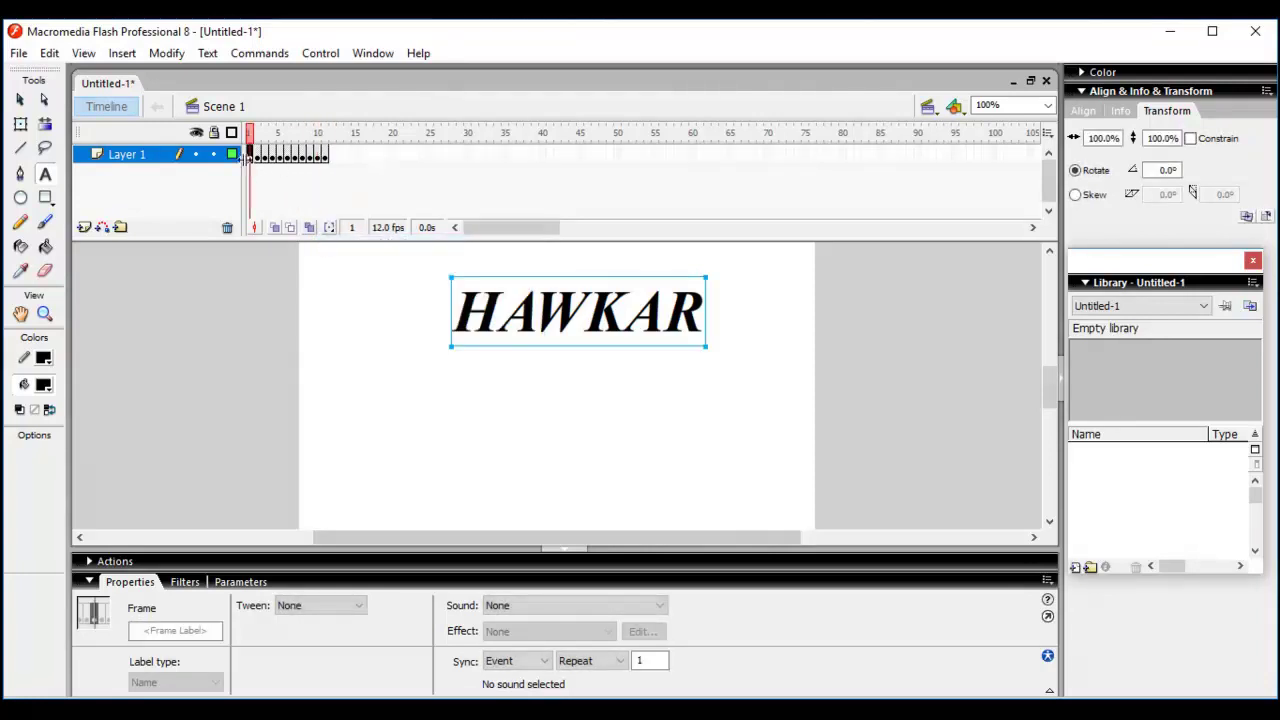
{"action": "left_click_drag", "start_coordinate": [499, 318], "coordinate": [734, 314]}
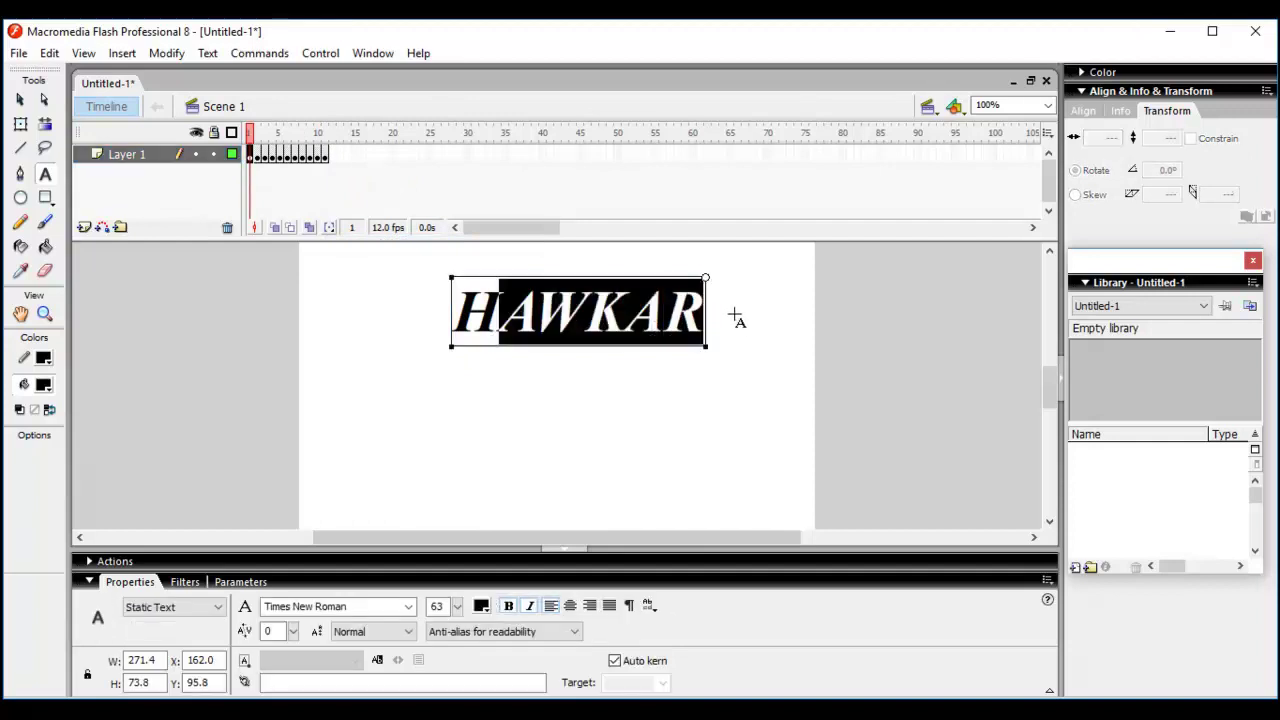
{"action": "key", "text": "BackSpace"}
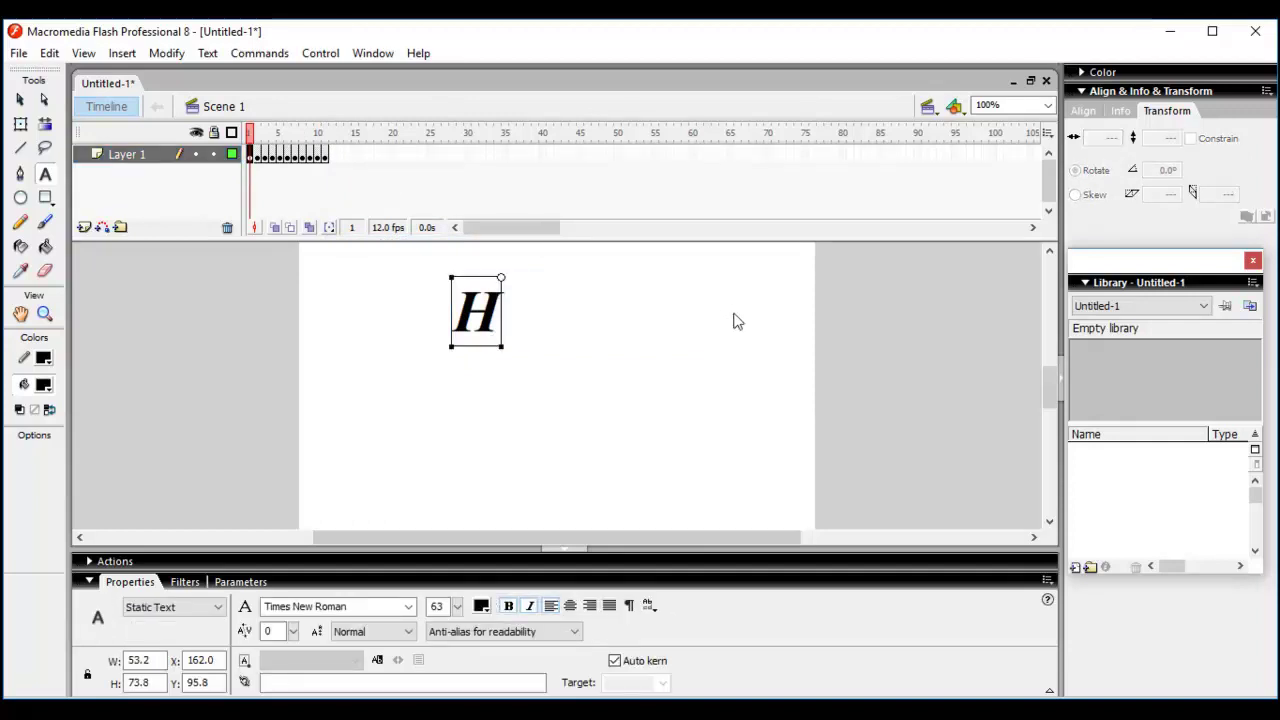
On frame 2, replace the initial H with blank spaces and delete the letters after the first A, leaving only A
{"action": "left_click", "coordinate": [258, 157]}
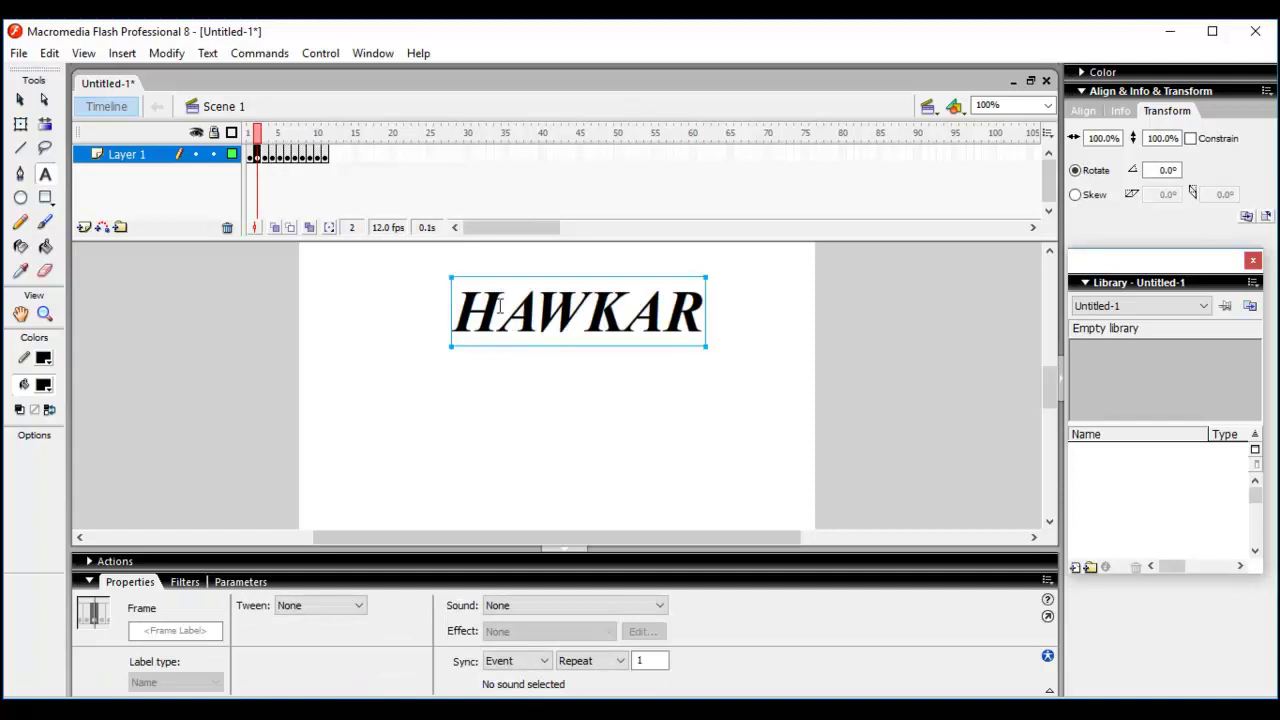
{"action": "left_click_drag", "start_coordinate": [500, 307], "coordinate": [443, 309]}
{"action": "key", "text": "BackSpace"}
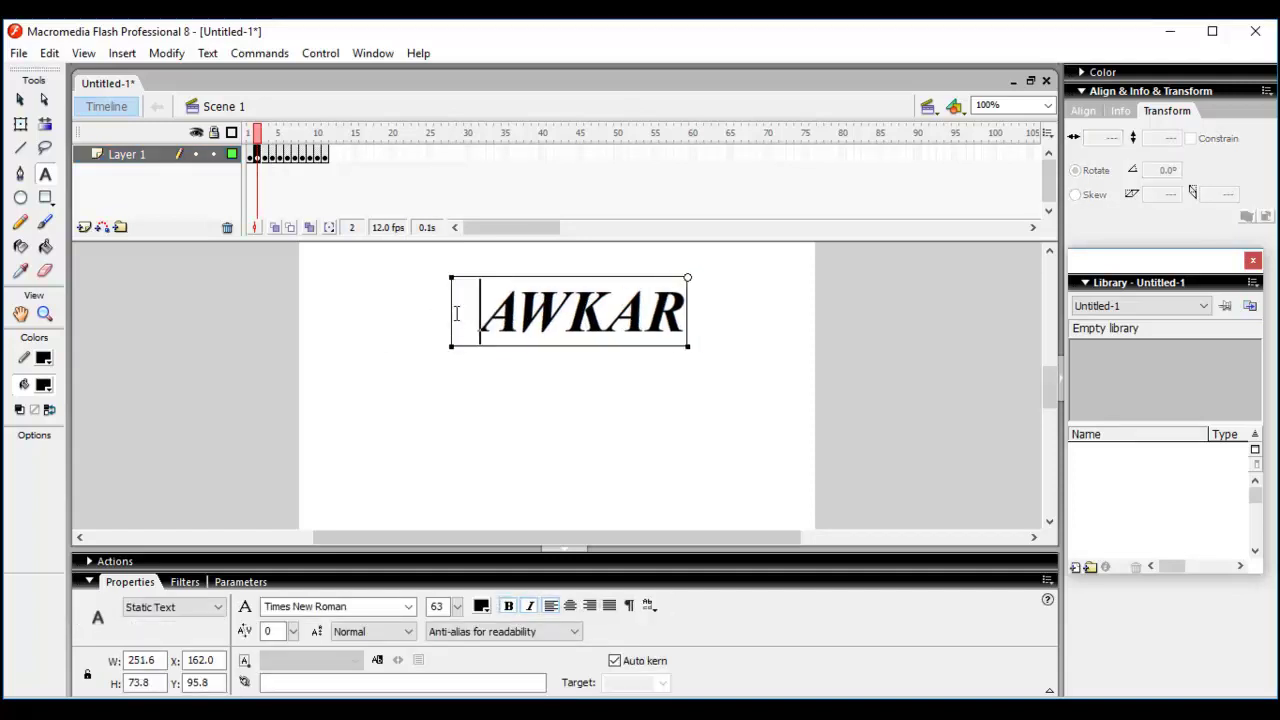
{"action": "left_click_drag", "start_coordinate": [524, 316], "coordinate": [701, 340]}
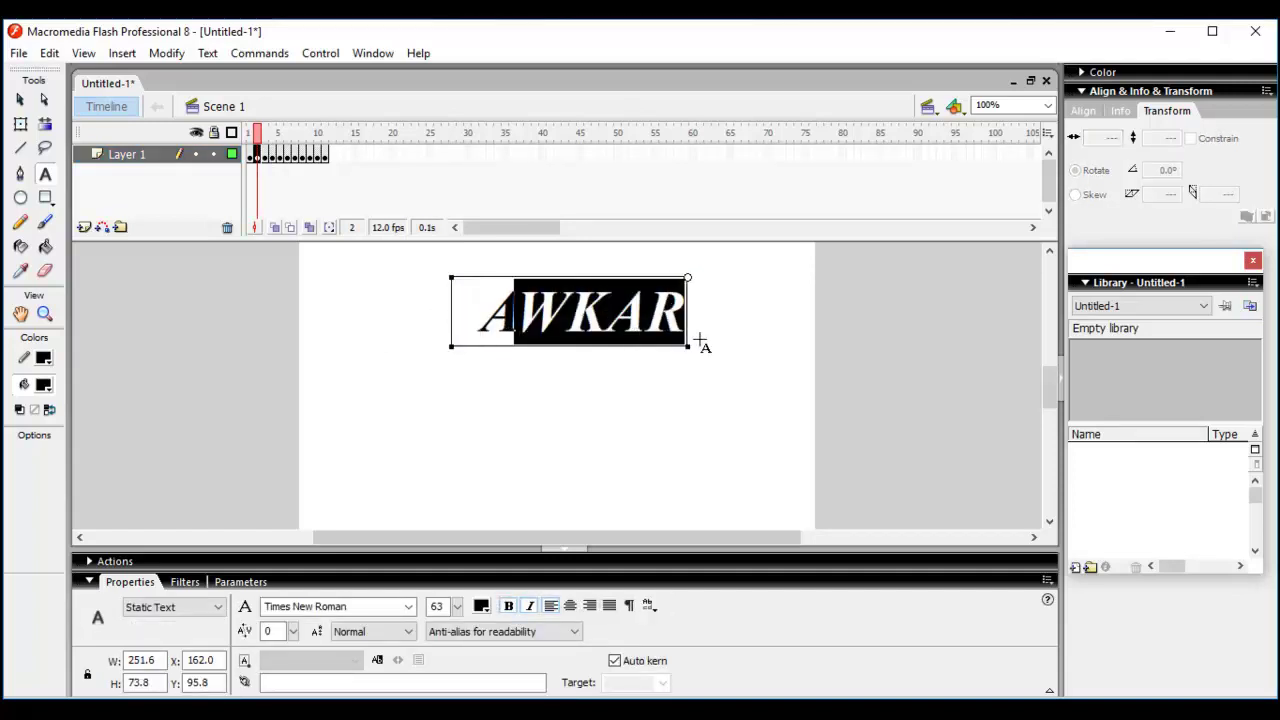
{"action": "key", "text": "BackSpace"}
On frame 3, trim the text to its first two letters, HA, and compare it with frame 2
{"action": "left_click", "coordinate": [265, 155]}
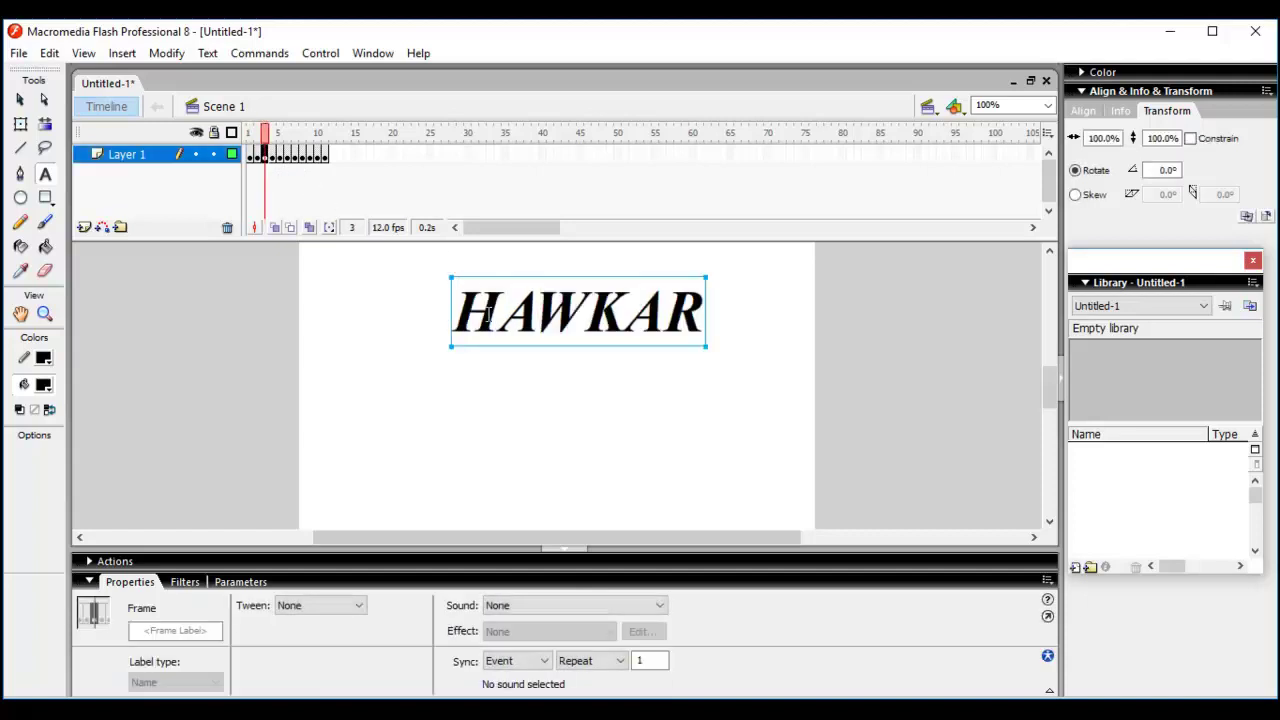
{"action": "left_click_drag", "start_coordinate": [528, 320], "coordinate": [712, 340]}
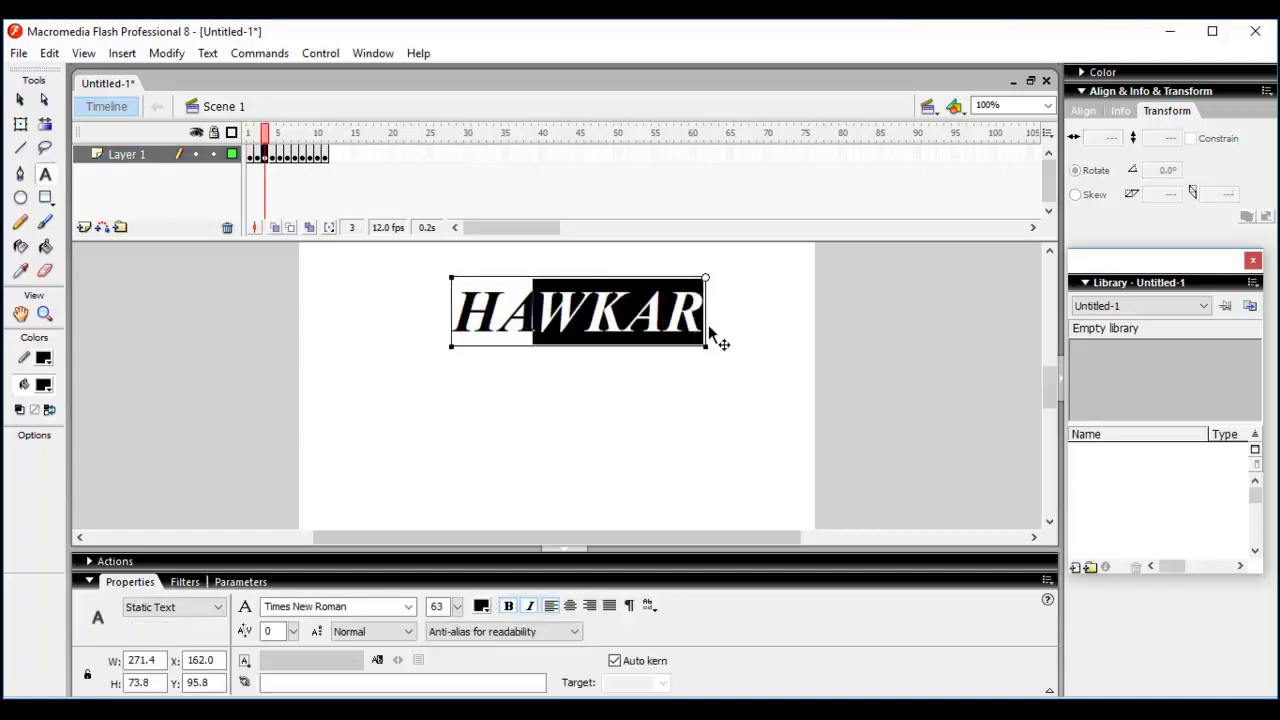
{"action": "key", "text": "BackSpace"}
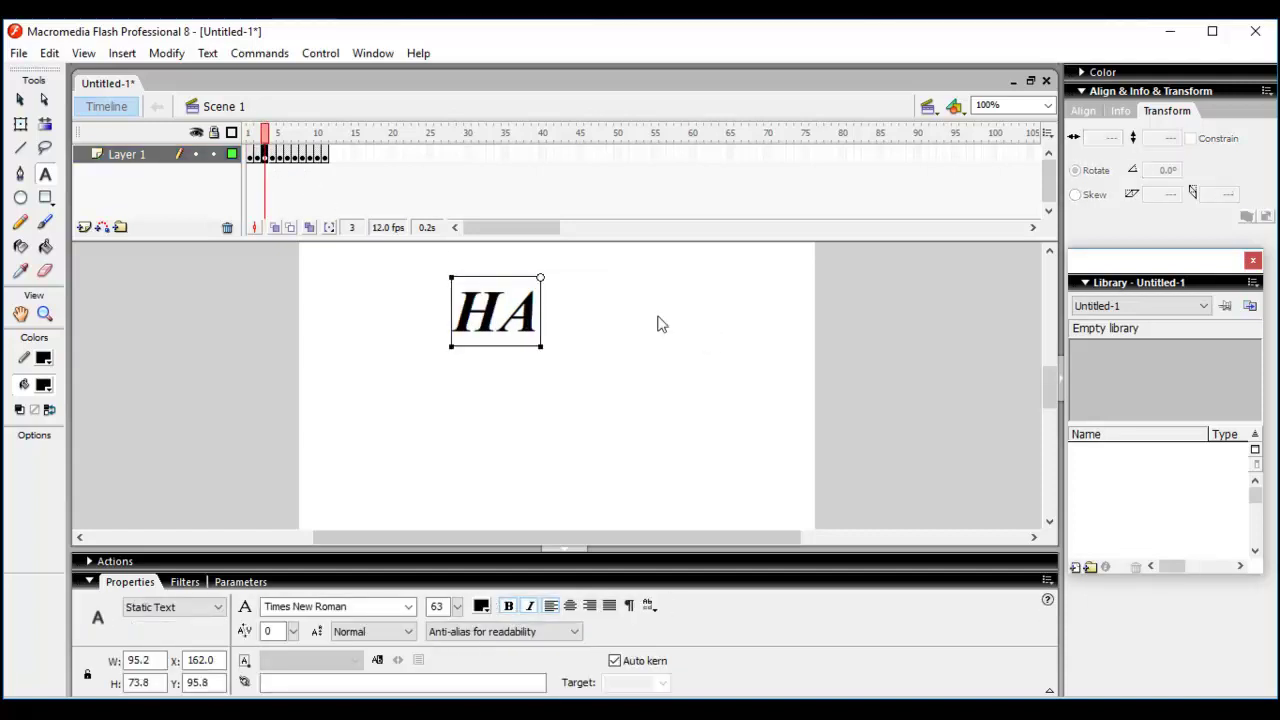
{"action": "left_click", "coordinate": [258, 157]}
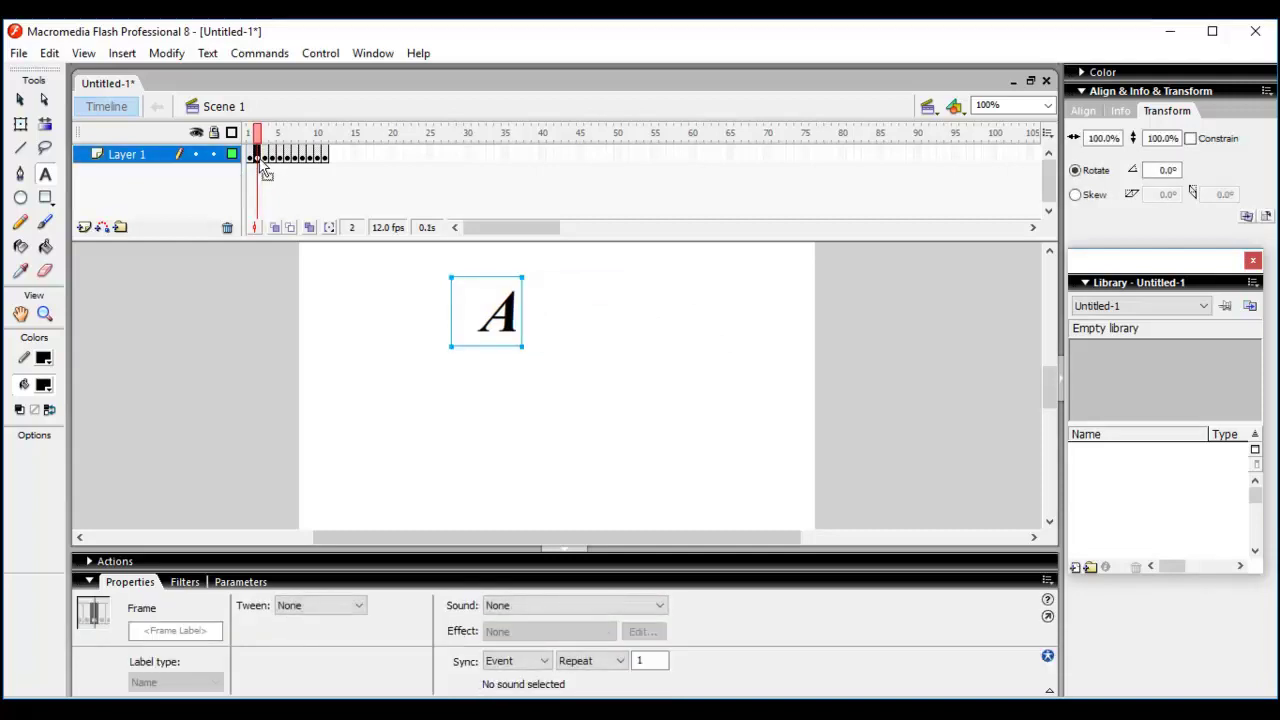
{"action": "left_click", "coordinate": [265, 155]}
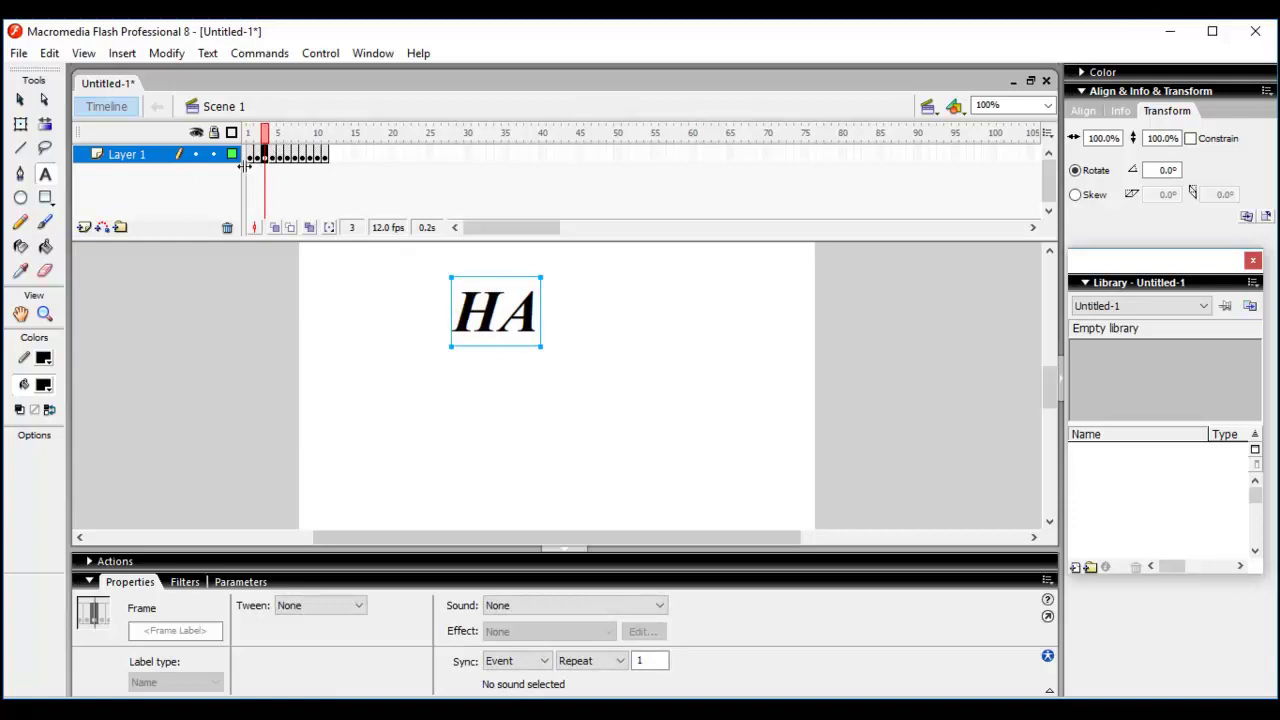
On frame 4, replace HA with blank spaces and delete KAR, leaving only the letter W
{"action": "left_click", "coordinate": [272, 155]}
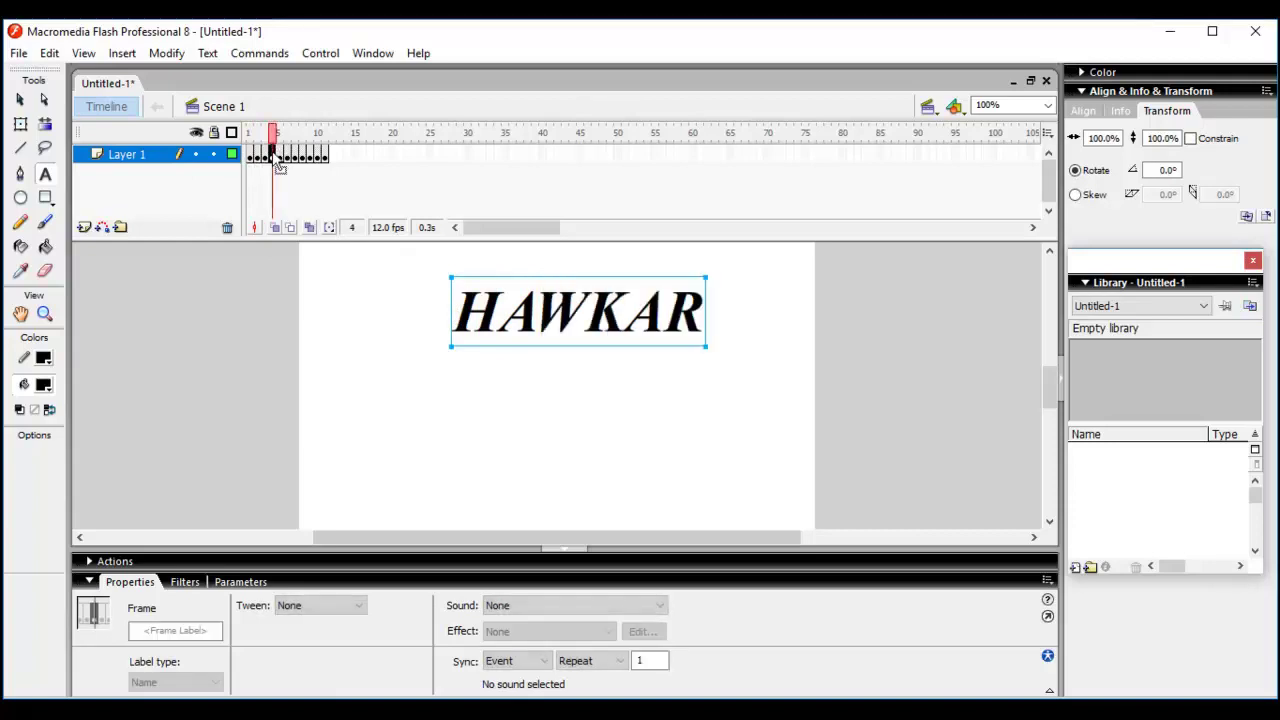
{"action": "left_click", "coordinate": [577, 315]}
{"action": "left_click_drag", "start_coordinate": [540, 312], "coordinate": [452, 312]}
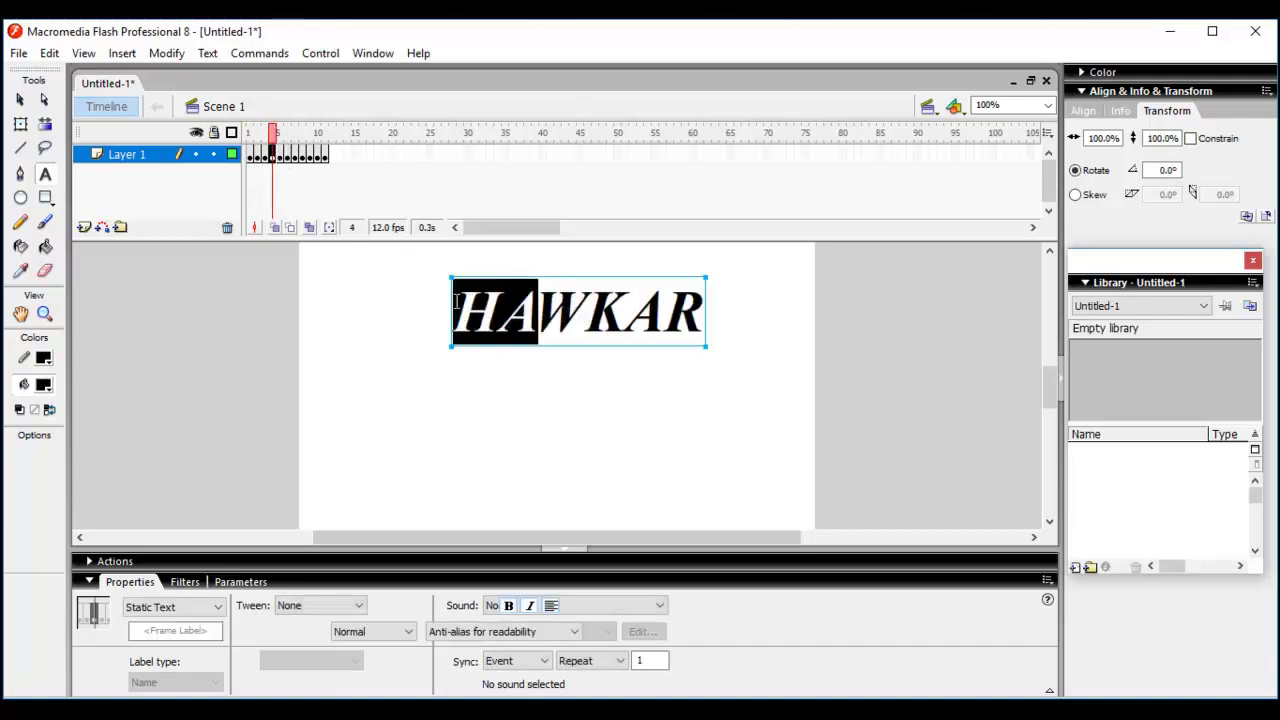
{"action": "key", "text": "BackSpace"}
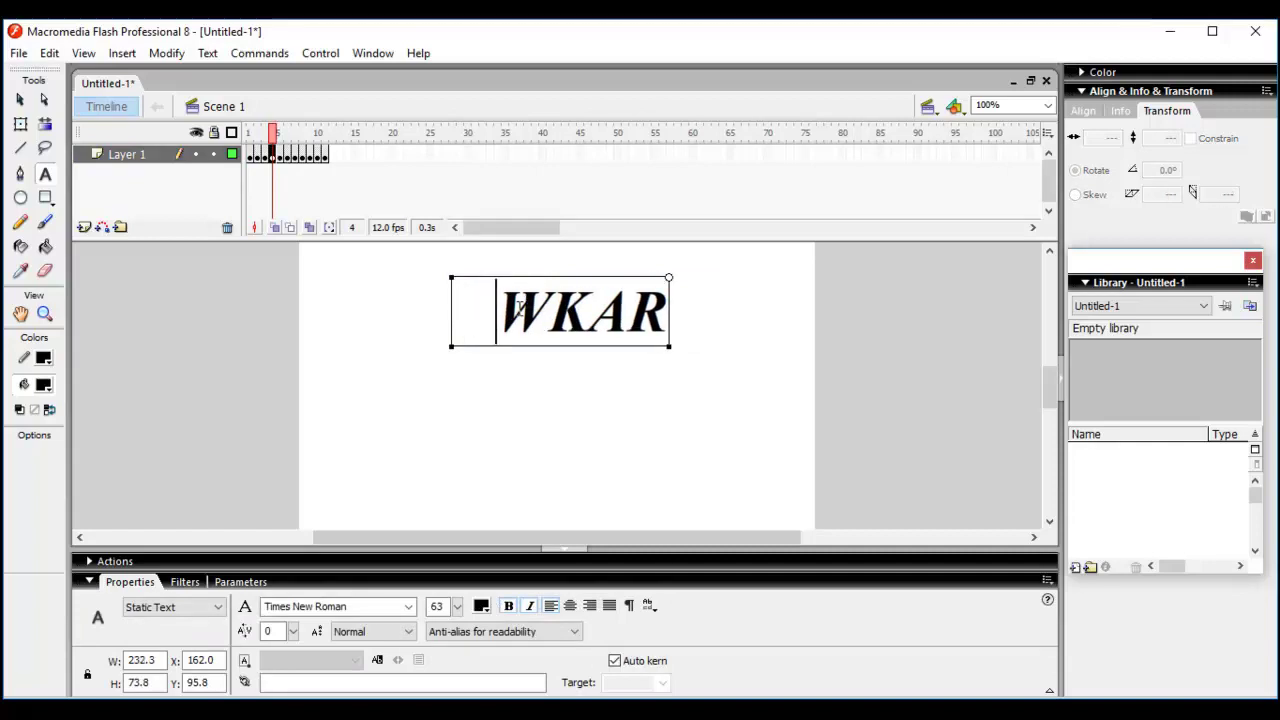
{"action": "left_click_drag", "start_coordinate": [563, 308], "coordinate": [662, 326]}
{"action": "key", "text": "BackSpace"}
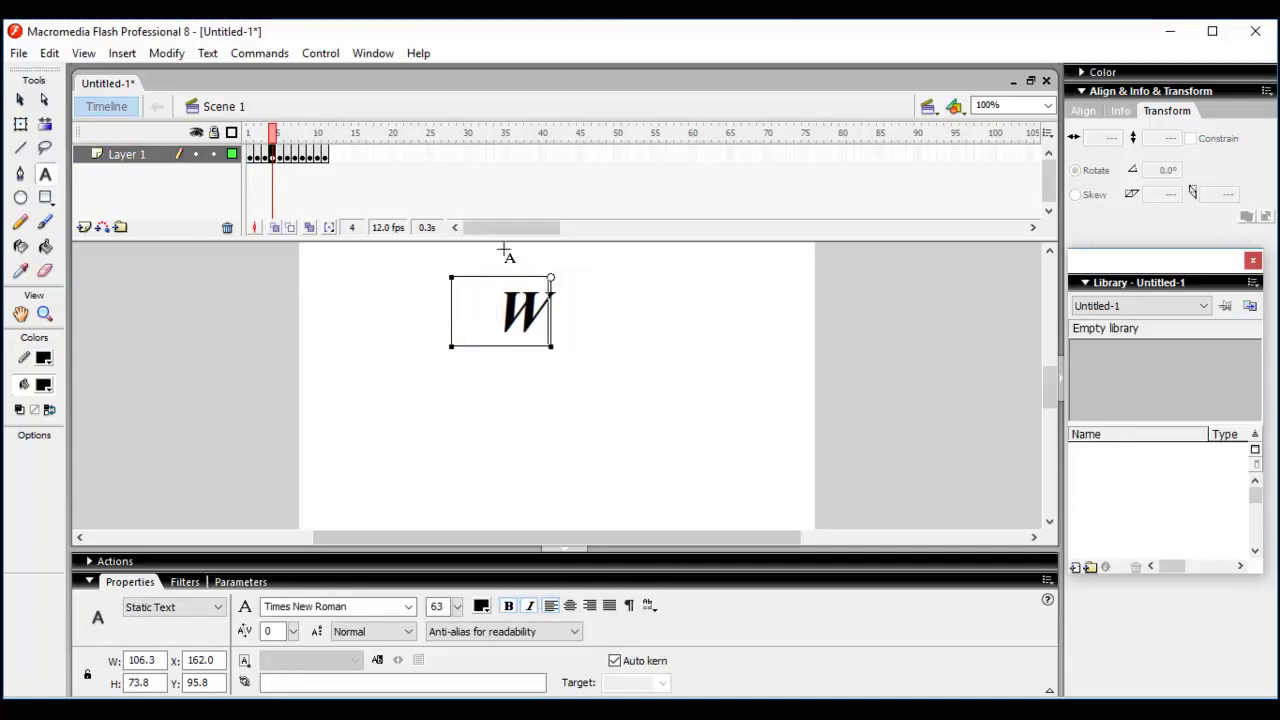
On frame 5, delete KAR so the text reads HAW
{"action": "left_click", "coordinate": [283, 160]}
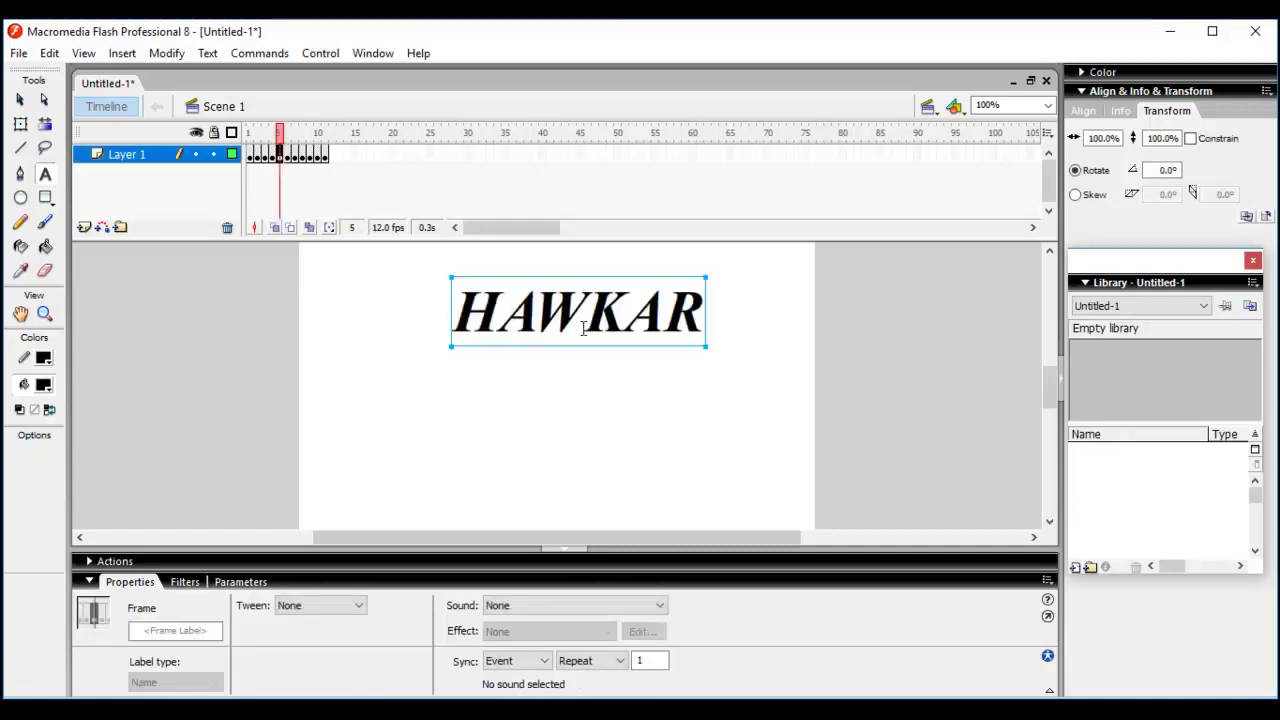
{"action": "left_click_drag", "start_coordinate": [584, 326], "coordinate": [706, 330]}
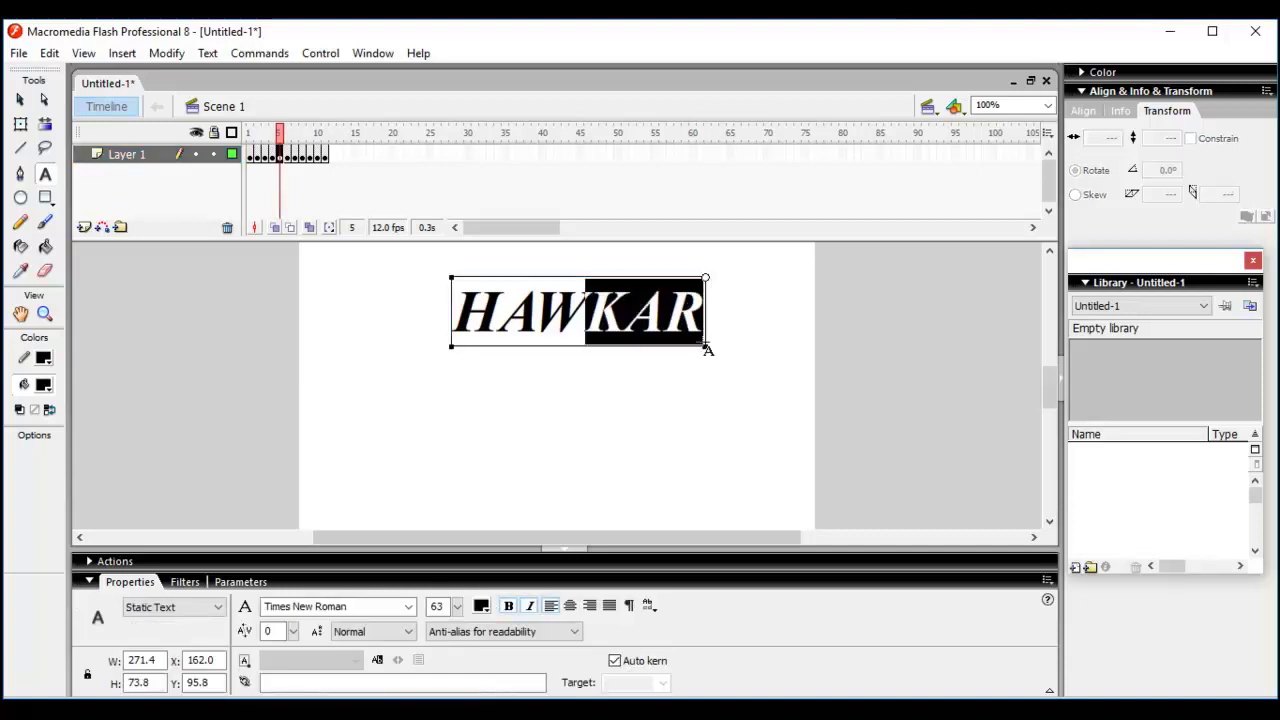
{"action": "key", "text": "BackSpace"}
On frame 6, replace HAW with blank spaces and delete the final AR, leaving only the letter K
{"action": "left_click", "coordinate": [287, 158]}
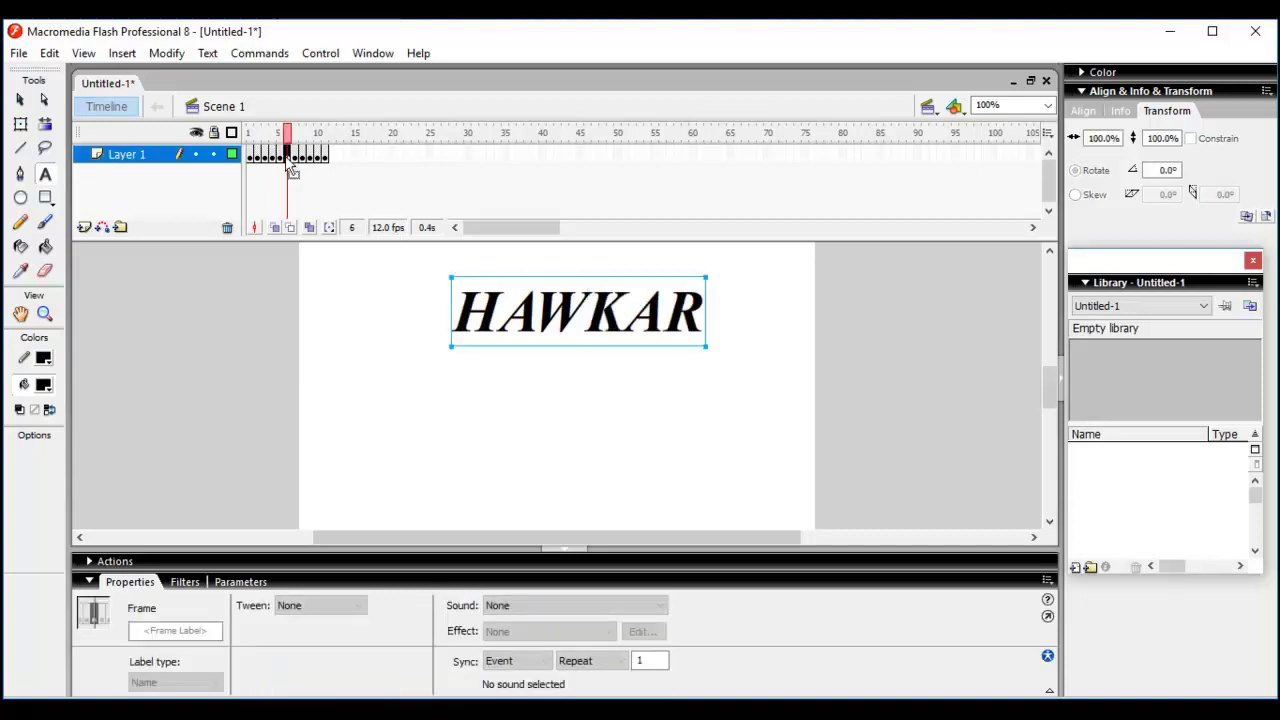
{"action": "left_click", "coordinate": [574, 323]}
{"action": "left_click_drag", "start_coordinate": [580, 323], "coordinate": [452, 322]}
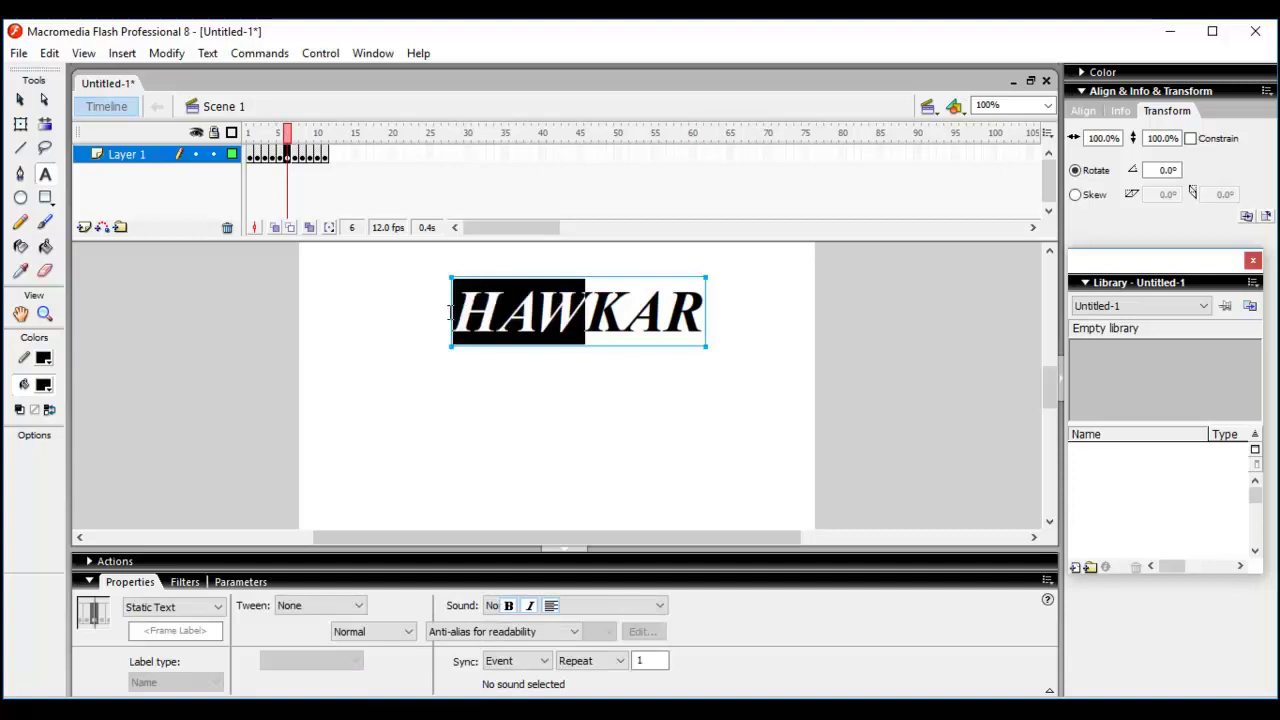
{"action": "key", "text": "BackSpace"}
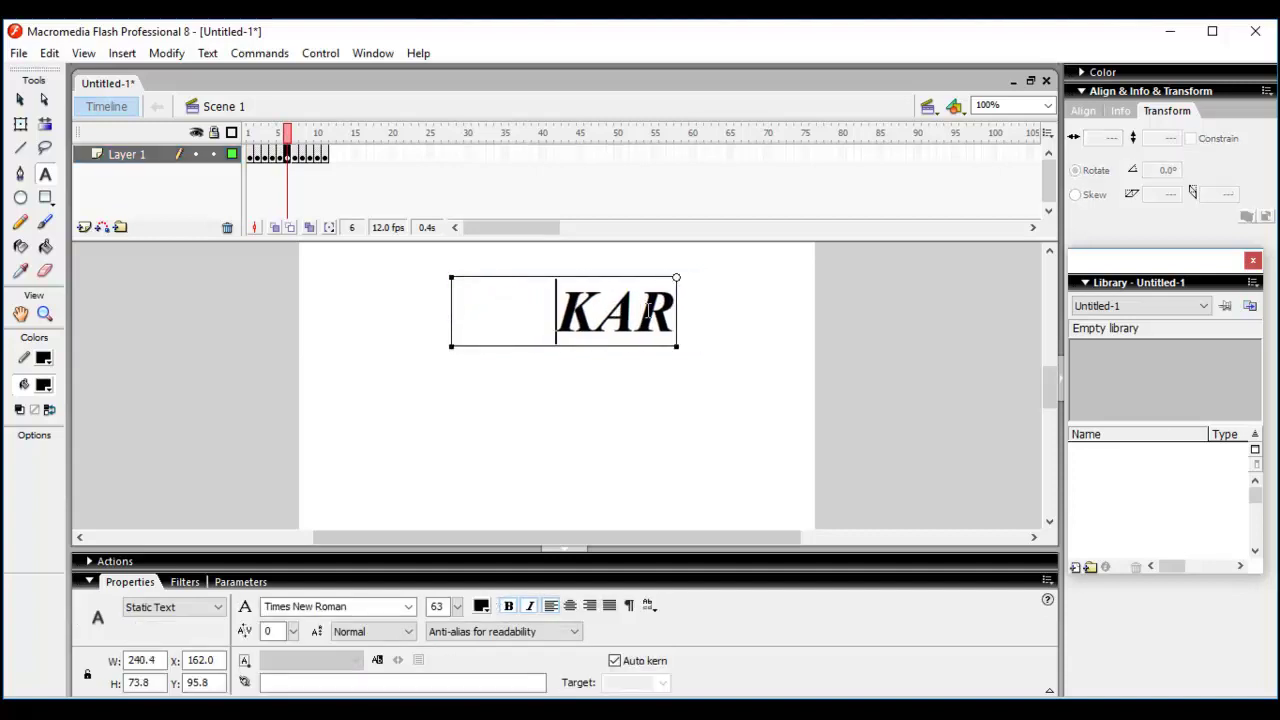
{"action": "key", "text": "BackSpace"}
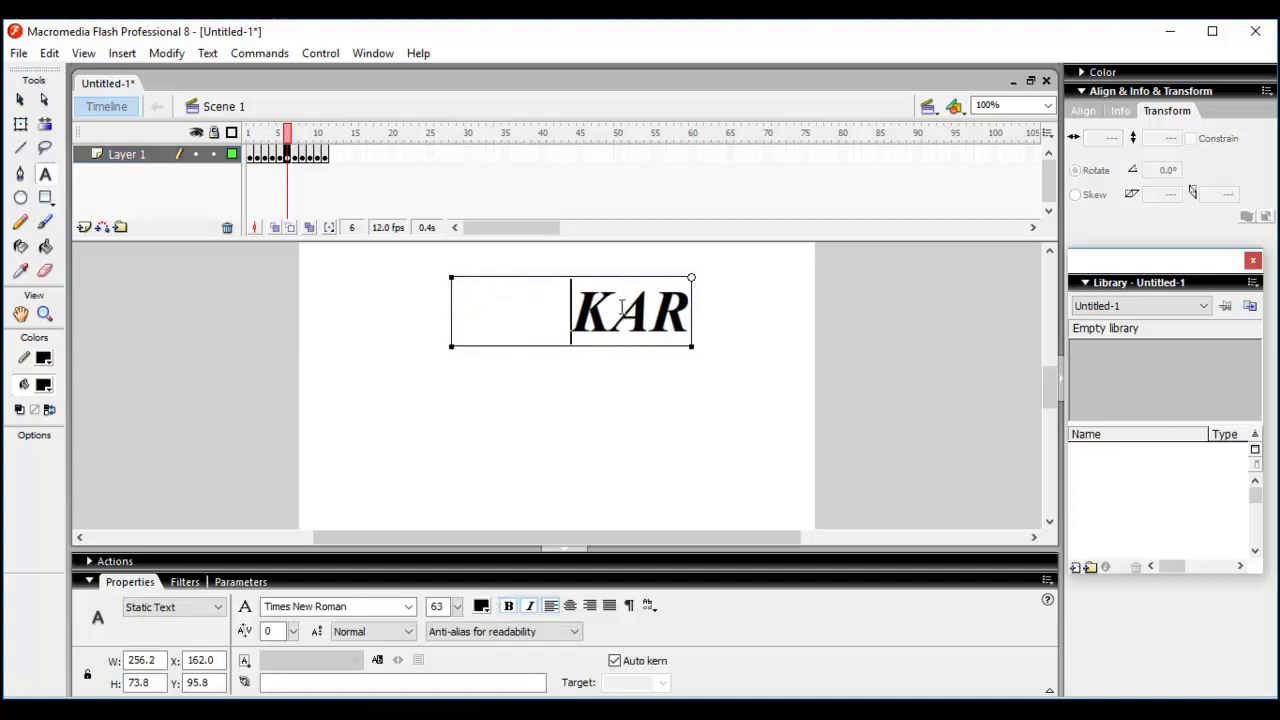
{"action": "left_click_drag", "start_coordinate": [622, 309], "coordinate": [713, 331]}
{"action": "key", "text": "BackSpace"}
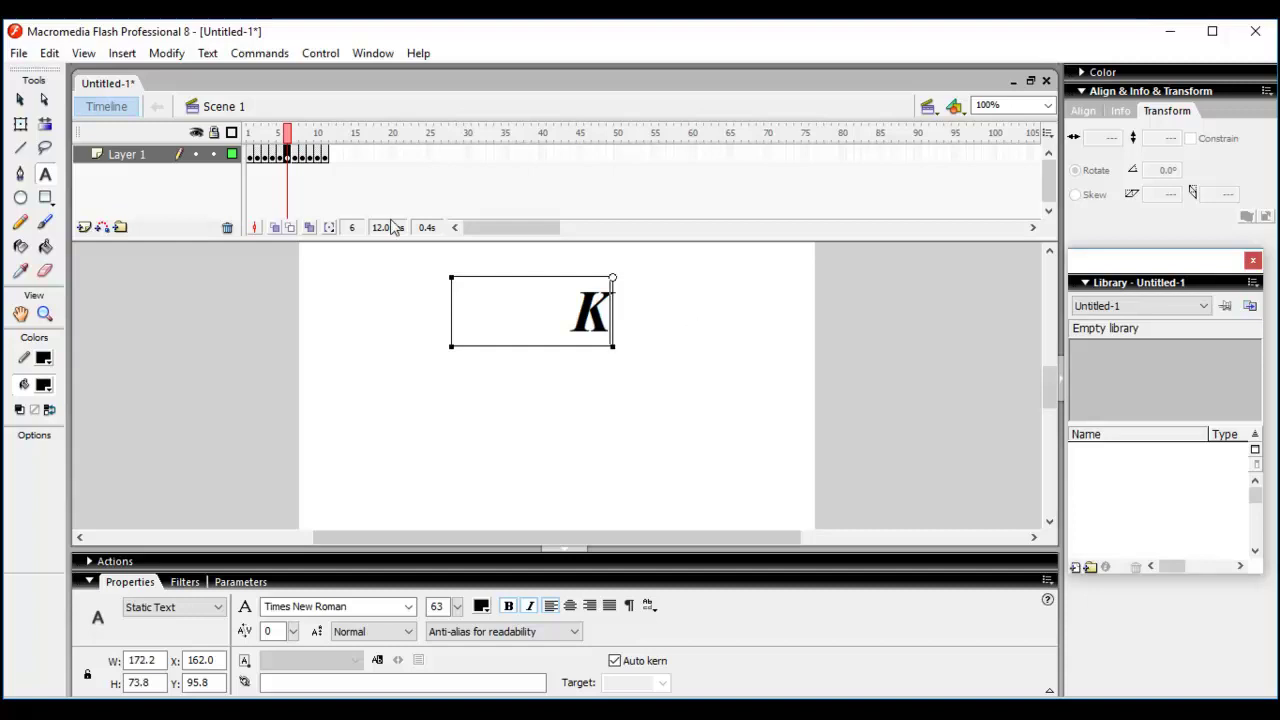
On frame 7, delete the final AR so the text reads HAWK
{"action": "left_click", "coordinate": [295, 156]}
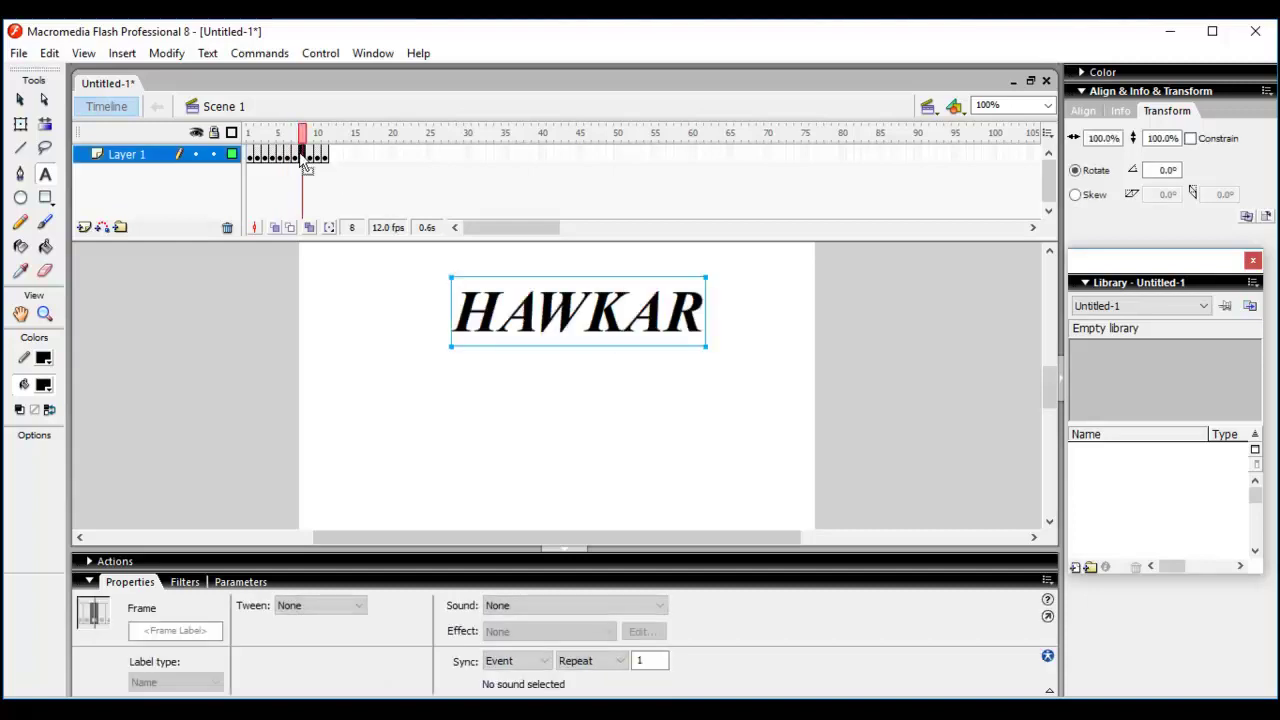
{"action": "left_click_drag", "start_coordinate": [595, 307], "coordinate": [455, 310]}
{"action": "left_click", "coordinate": [588, 312]}
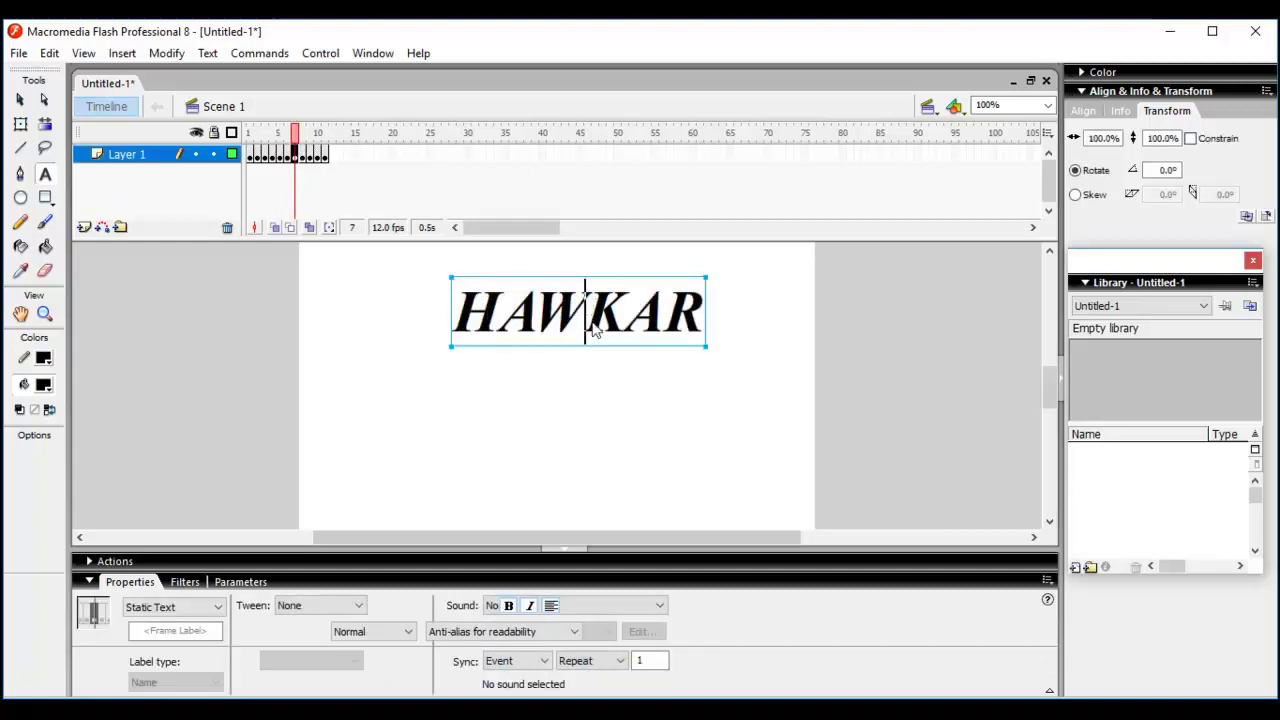
{"action": "left_click_drag", "start_coordinate": [624, 312], "coordinate": [720, 331]}
{"action": "key", "text": "BackSpace"}
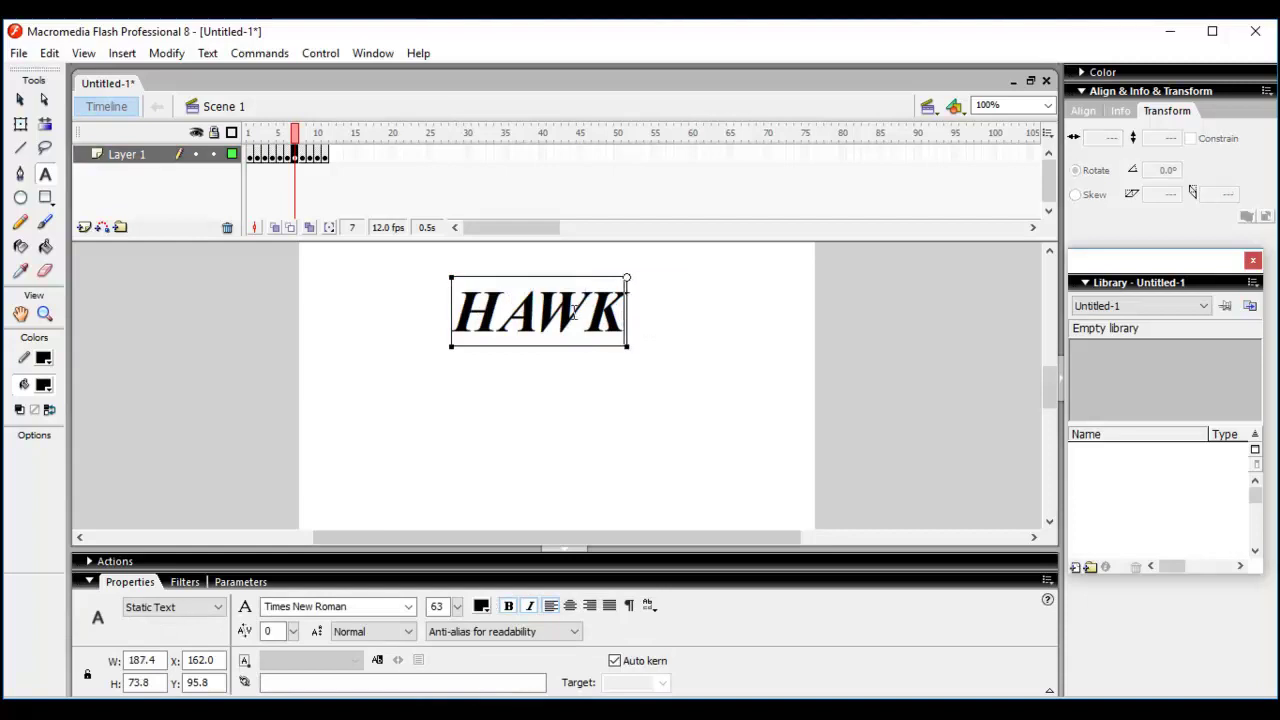
On frame 8, replace HAWK with blank spaces and delete the final R, leaving only the letter A
{"action": "left_click", "coordinate": [303, 156]}
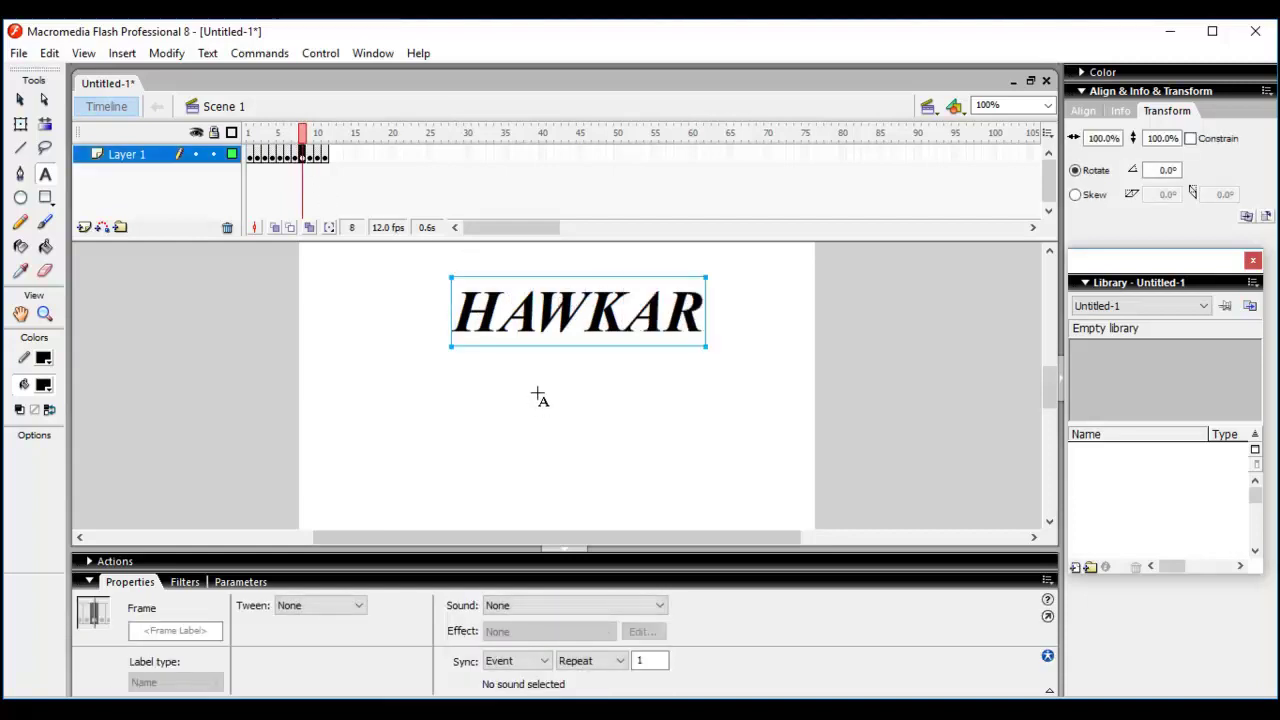
{"action": "left_click_drag", "start_coordinate": [529, 316], "coordinate": [394, 320]}
{"action": "key", "text": "BackSpace"}
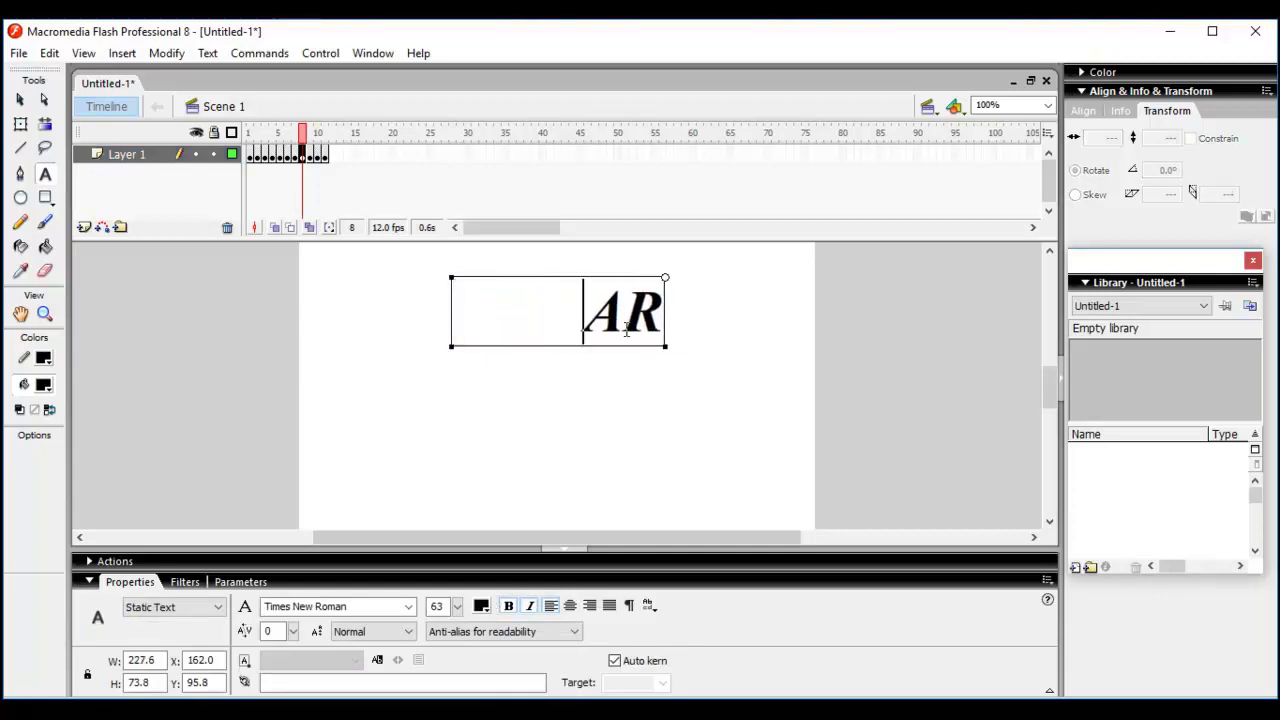
{"action": "left_click_drag", "start_coordinate": [623, 316], "coordinate": [680, 320]}
{"action": "left_click", "coordinate": [582, 319]}
{"action": "key", "text": "BackSpace"}
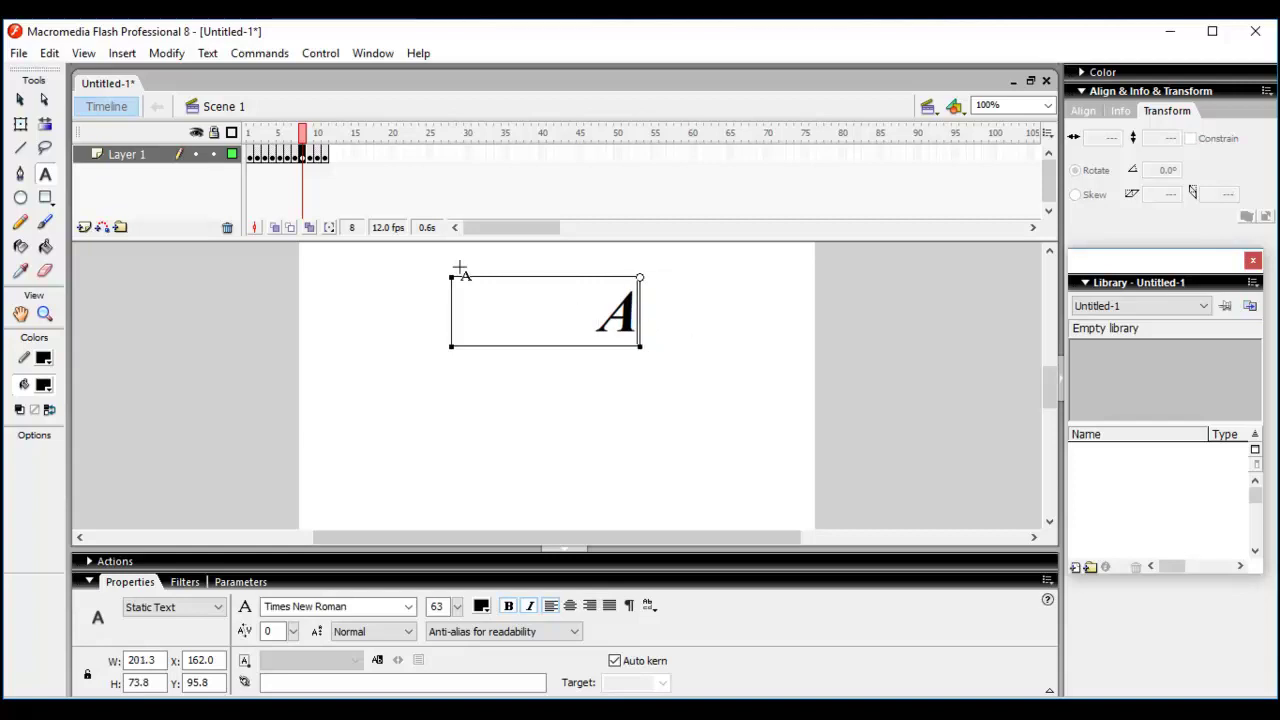
On frame 9, delete the final R so the text reads HAWKA
{"action": "left_click", "coordinate": [312, 157]}
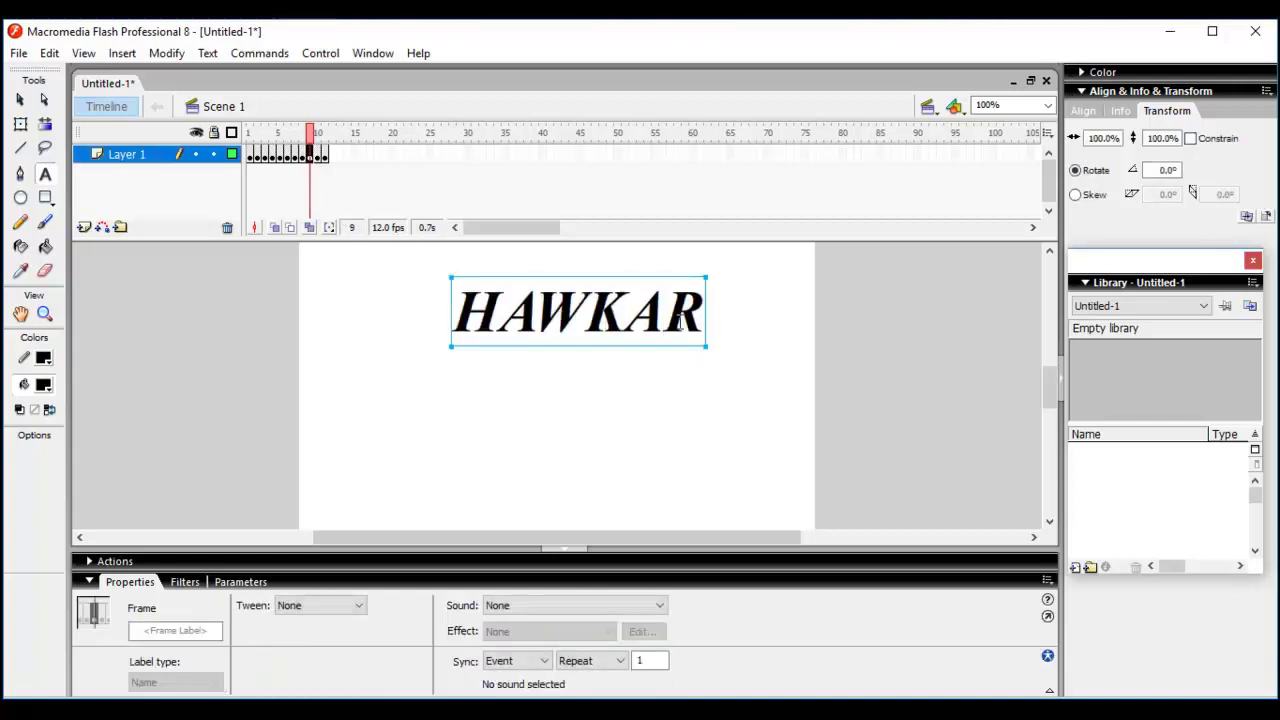
{"action": "left_click_drag", "start_coordinate": [664, 318], "coordinate": [706, 320]}
{"action": "key", "text": "BackSpace"}
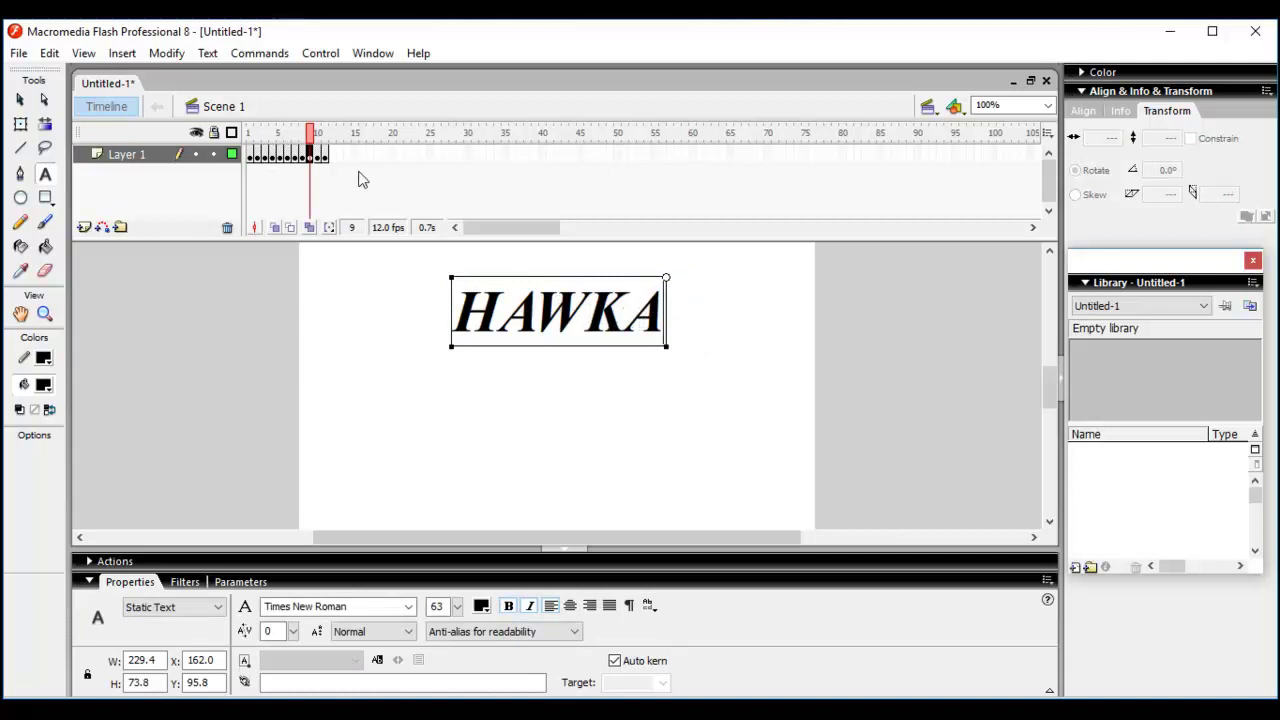
On frame 10, replace HAWKA with blank spaces, leaving only the letter R
{"action": "left_click", "coordinate": [318, 156]}
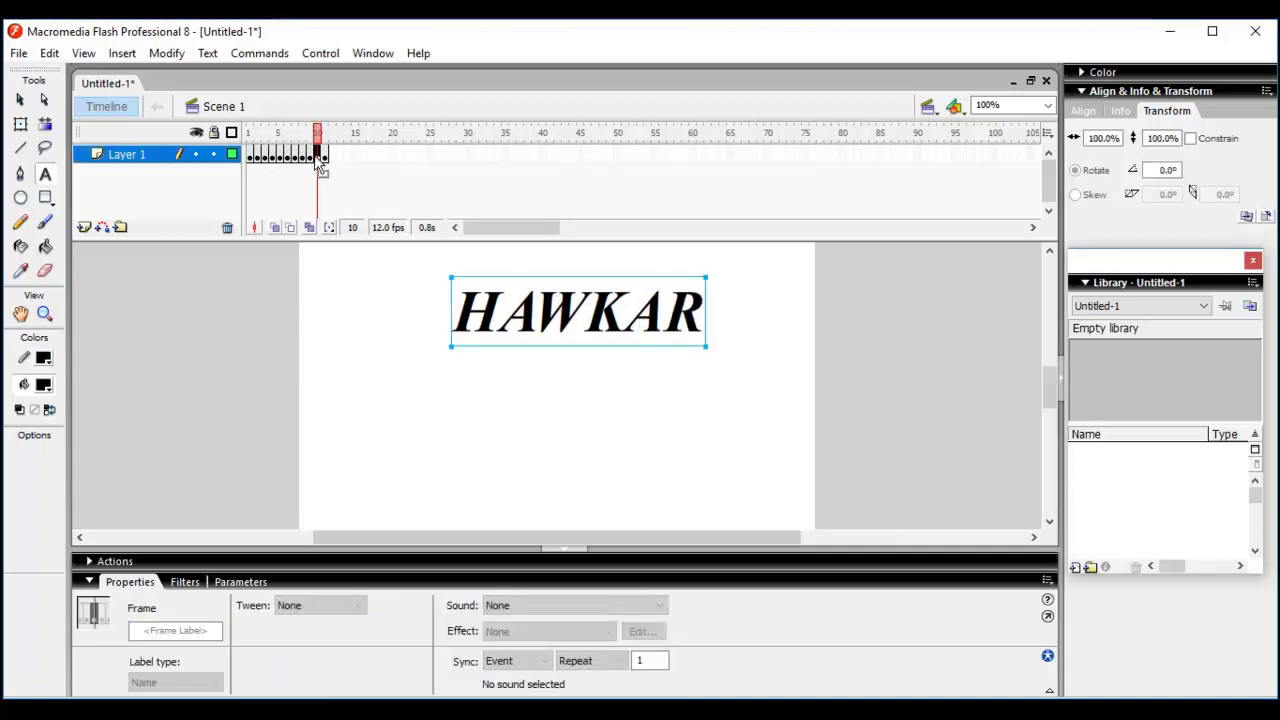
{"action": "left_click_drag", "start_coordinate": [664, 318], "coordinate": [414, 286]}
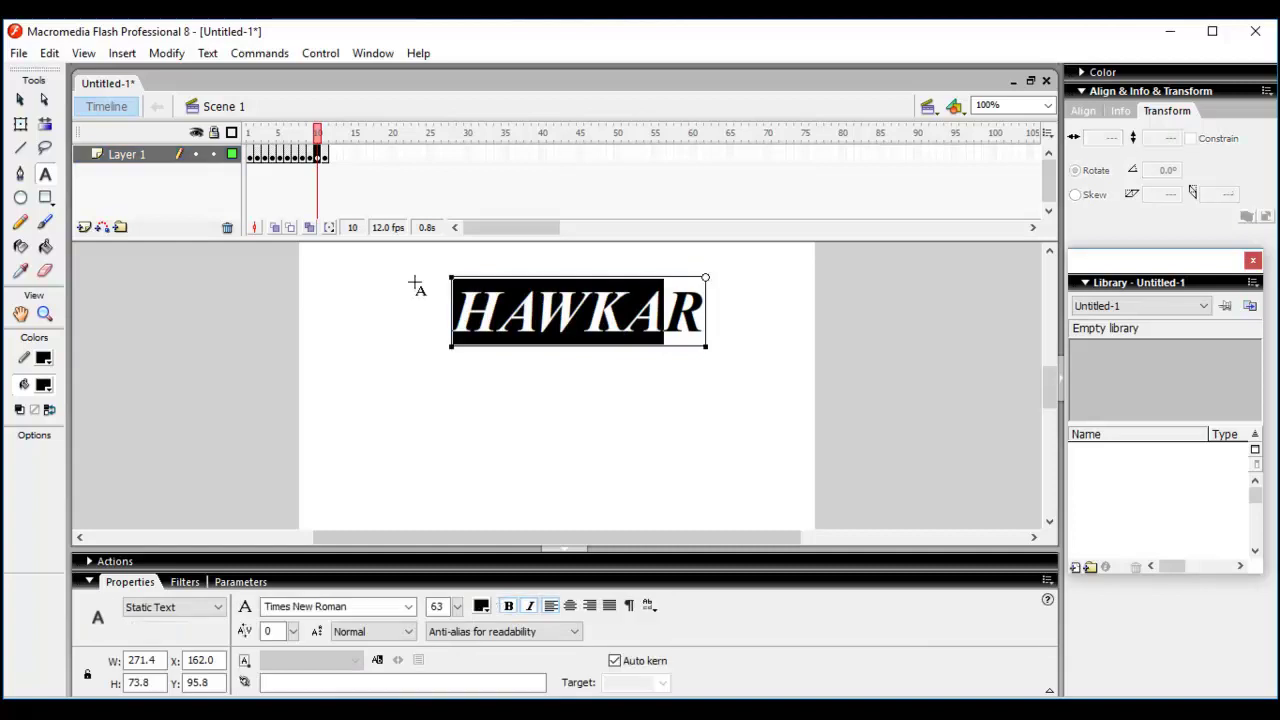
{"action": "key", "text": "BackSpace"}
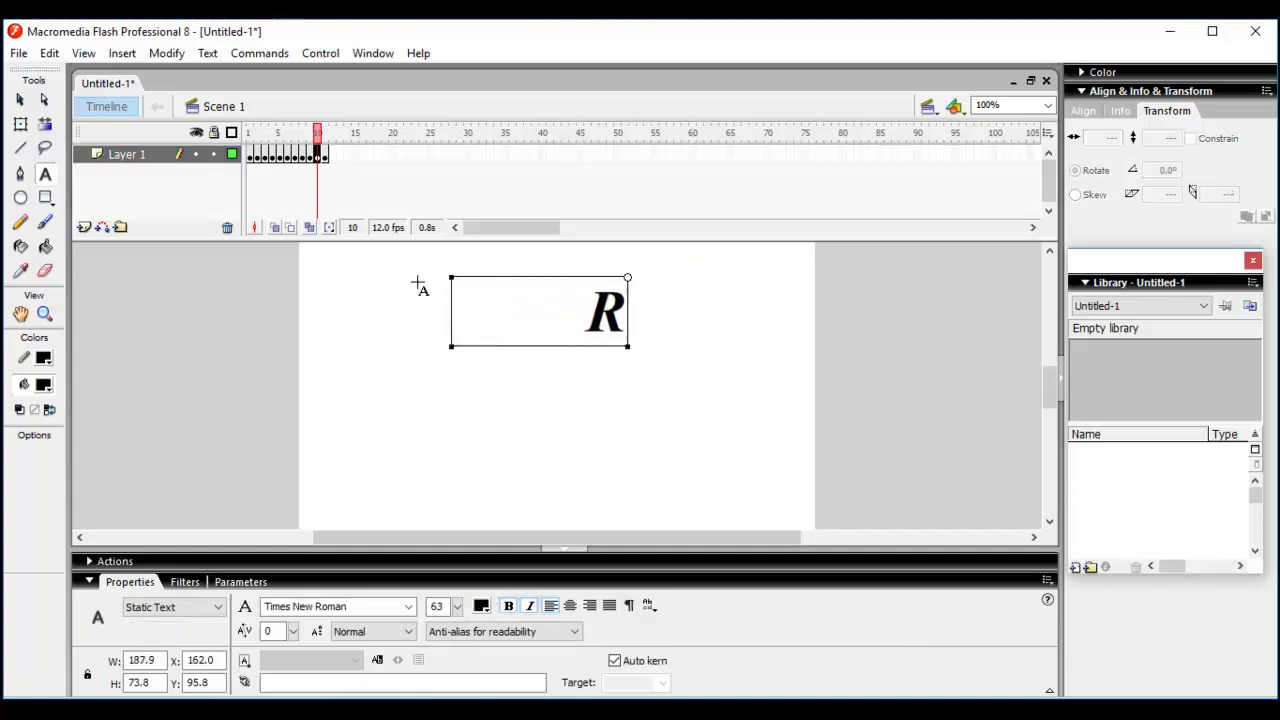
{"action": "left_click", "coordinate": [325, 156]}
{"action": "left_click_drag", "start_coordinate": [704, 318], "coordinate": [386, 271]}
{"action": "key", "text": "Delete"}
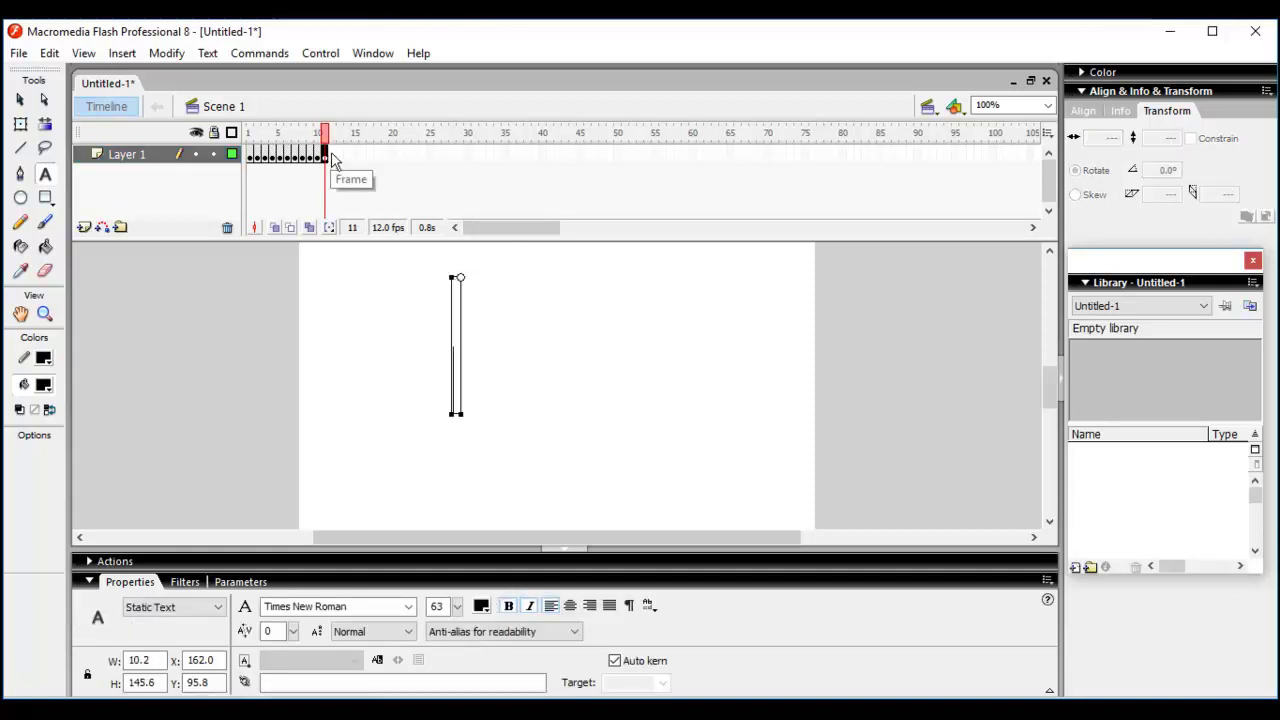
{"action": "key", "text": "ctrl+z"}
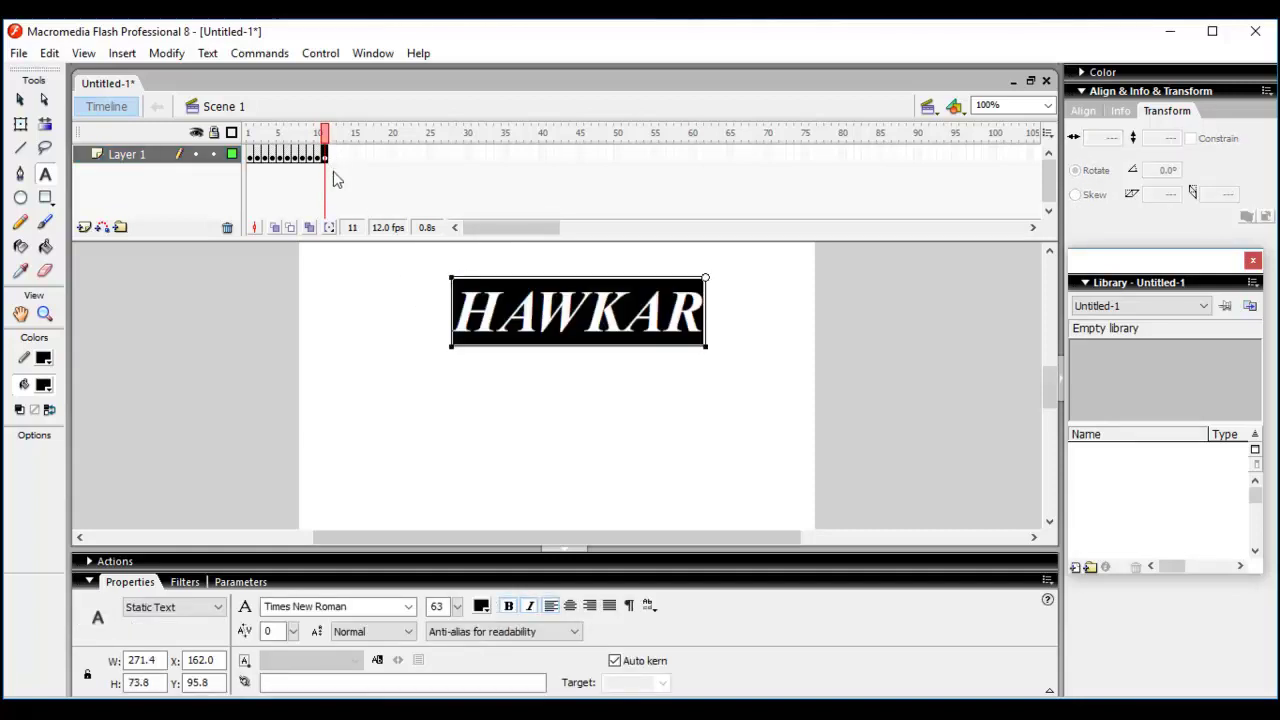
Play the text animation from frame 1 to check the letter-by-letter reveal
{"action": "left_click", "coordinate": [250, 154]}
{"action": "key", "text": "Return"}
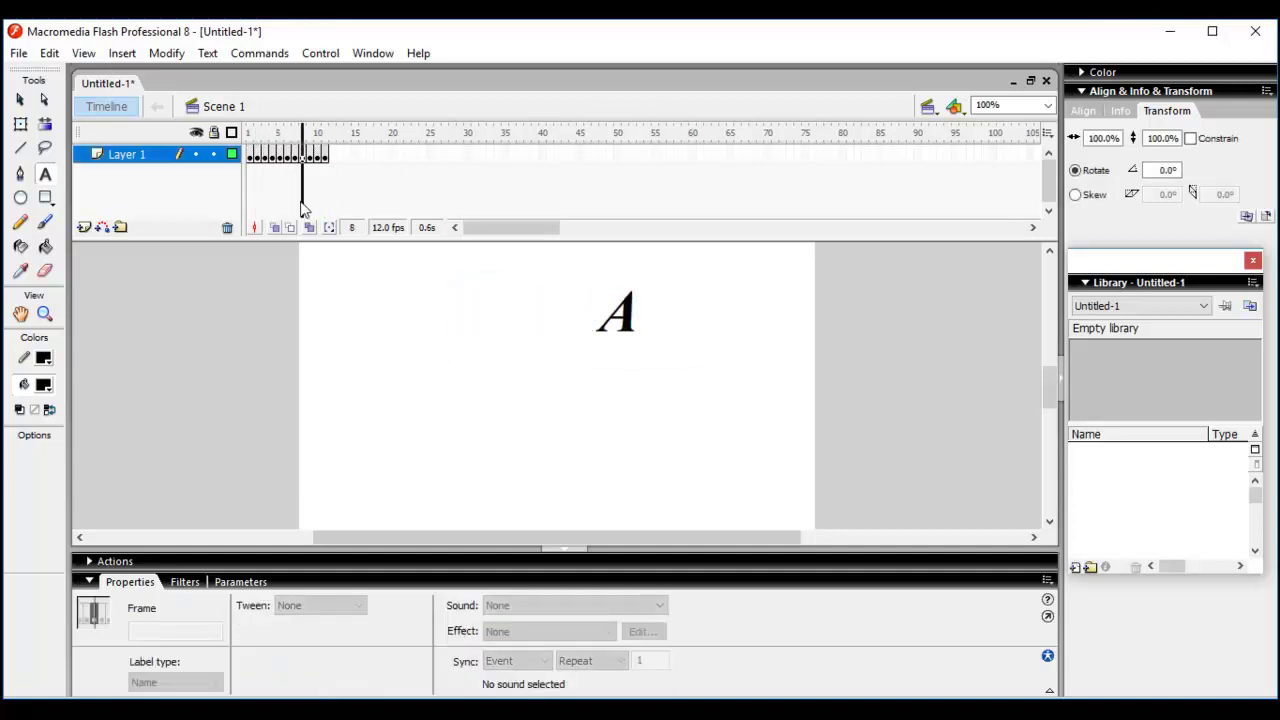
{"action": "left_click", "coordinate": [486, 478]}
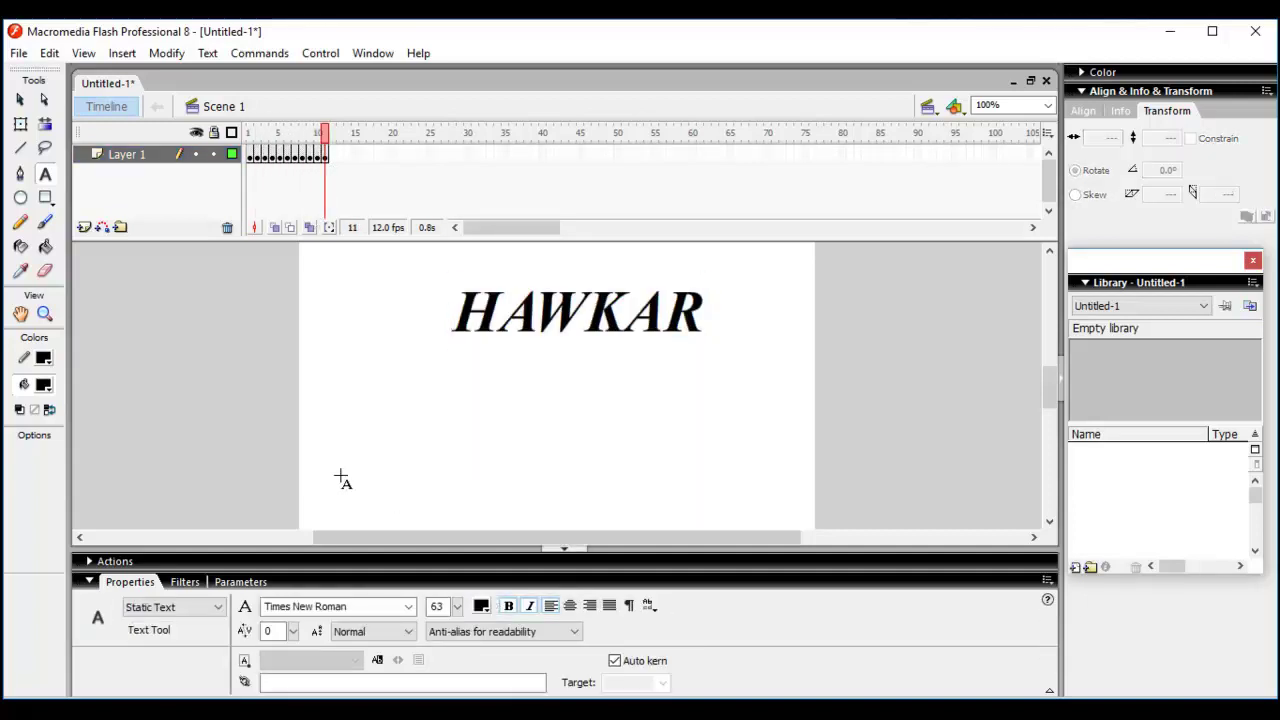
Set the document's frame rate to 1 fps and replay the animation from frame 1
{"action": "left_click", "coordinate": [20, 101]}
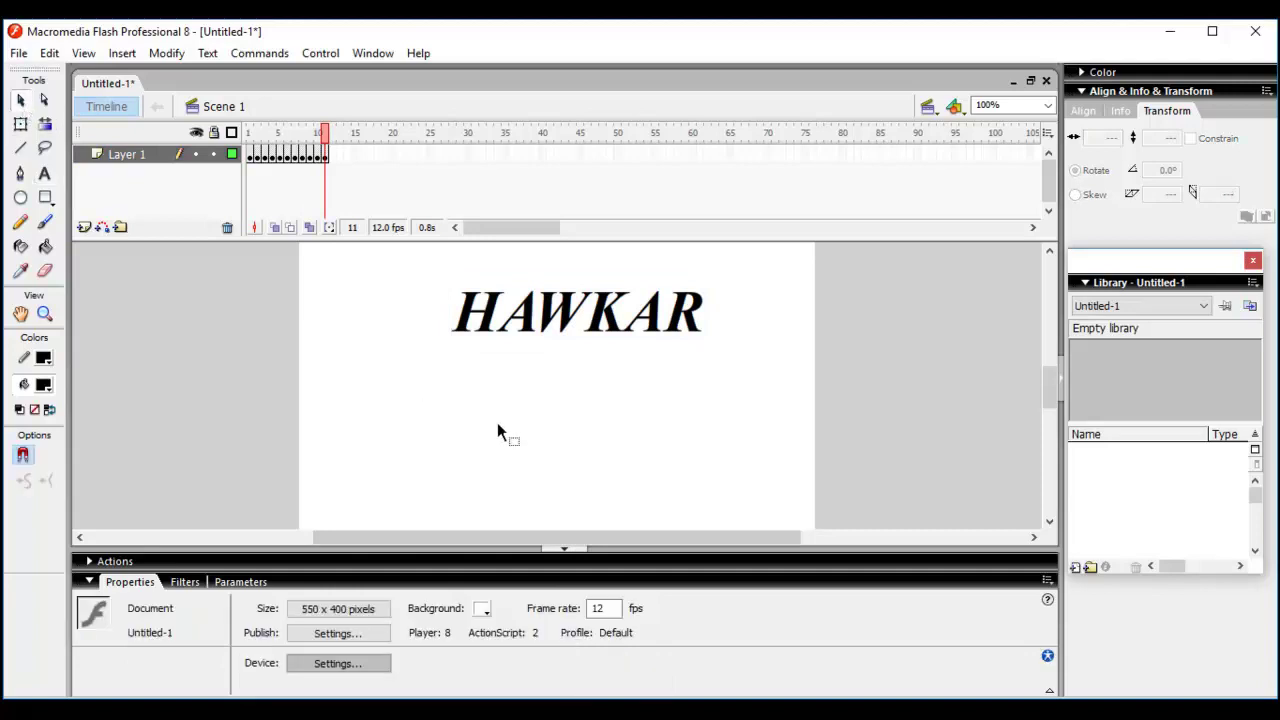
{"action": "double_click", "coordinate": [603, 610]}
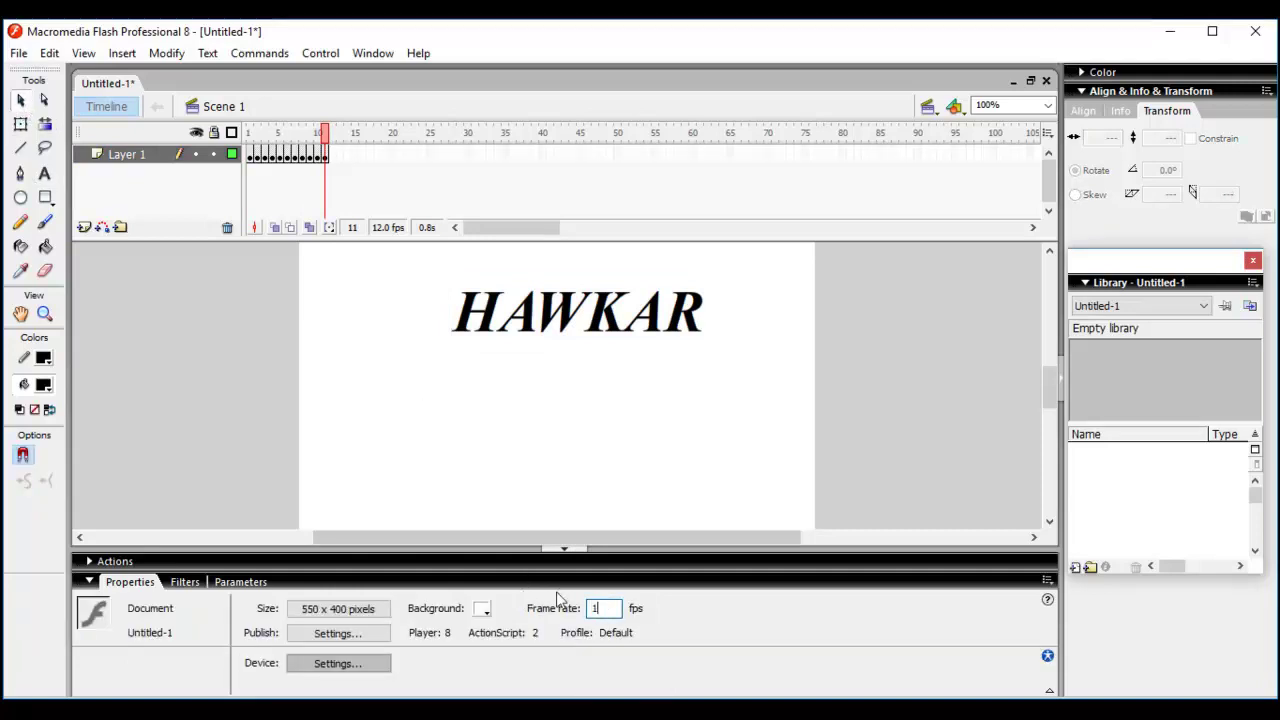
{"action": "left_click", "coordinate": [237, 155]}
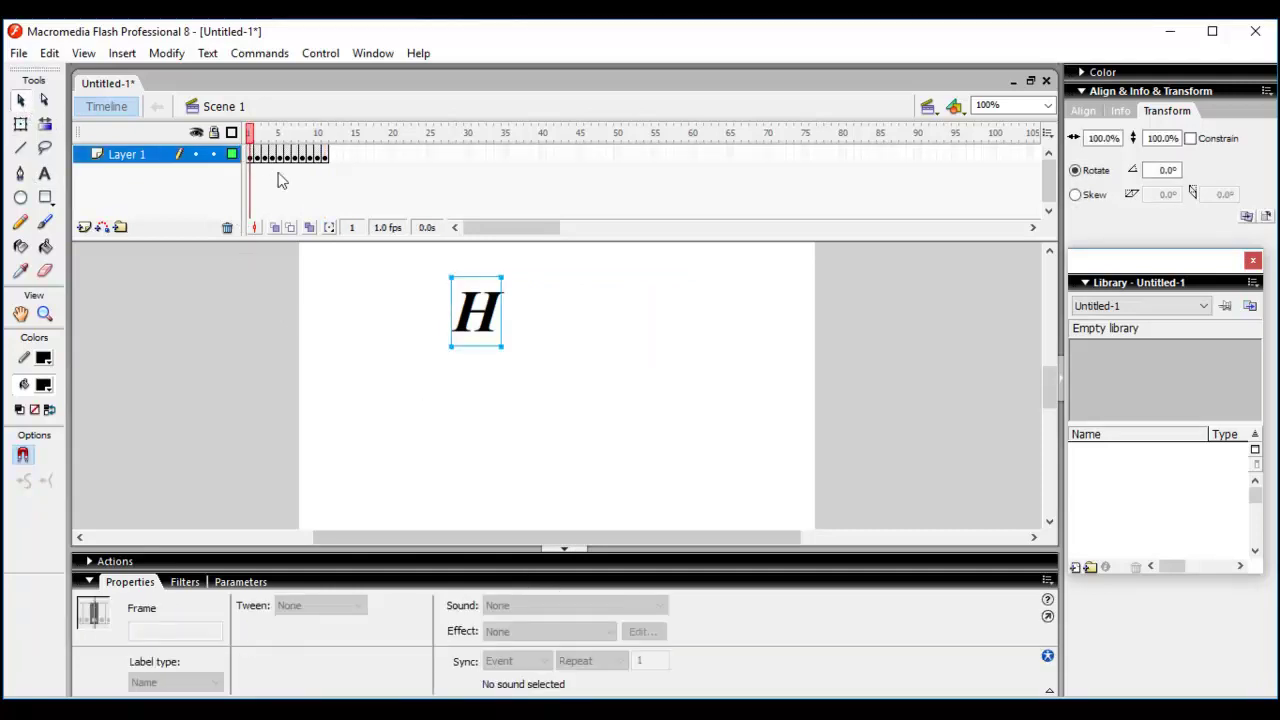
{"action": "key", "text": "Return"}
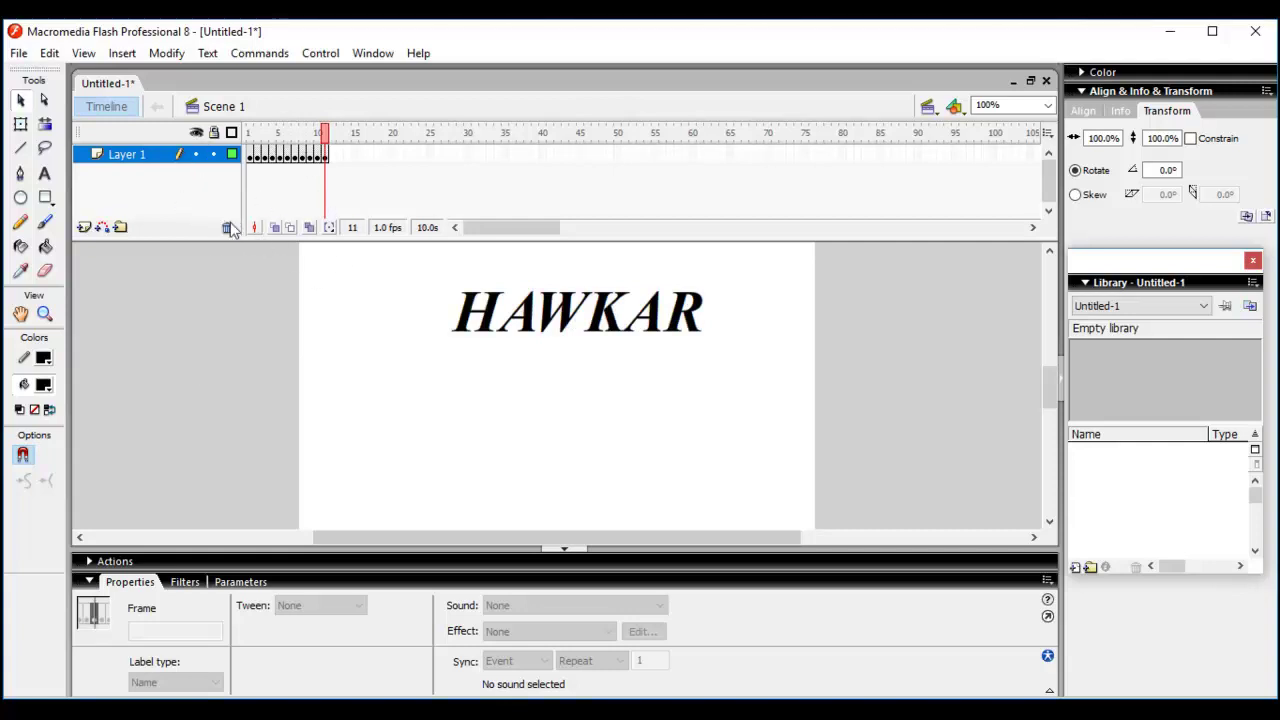
Create a new blank Flash Document
{"action": "left_click", "coordinate": [18, 53]}
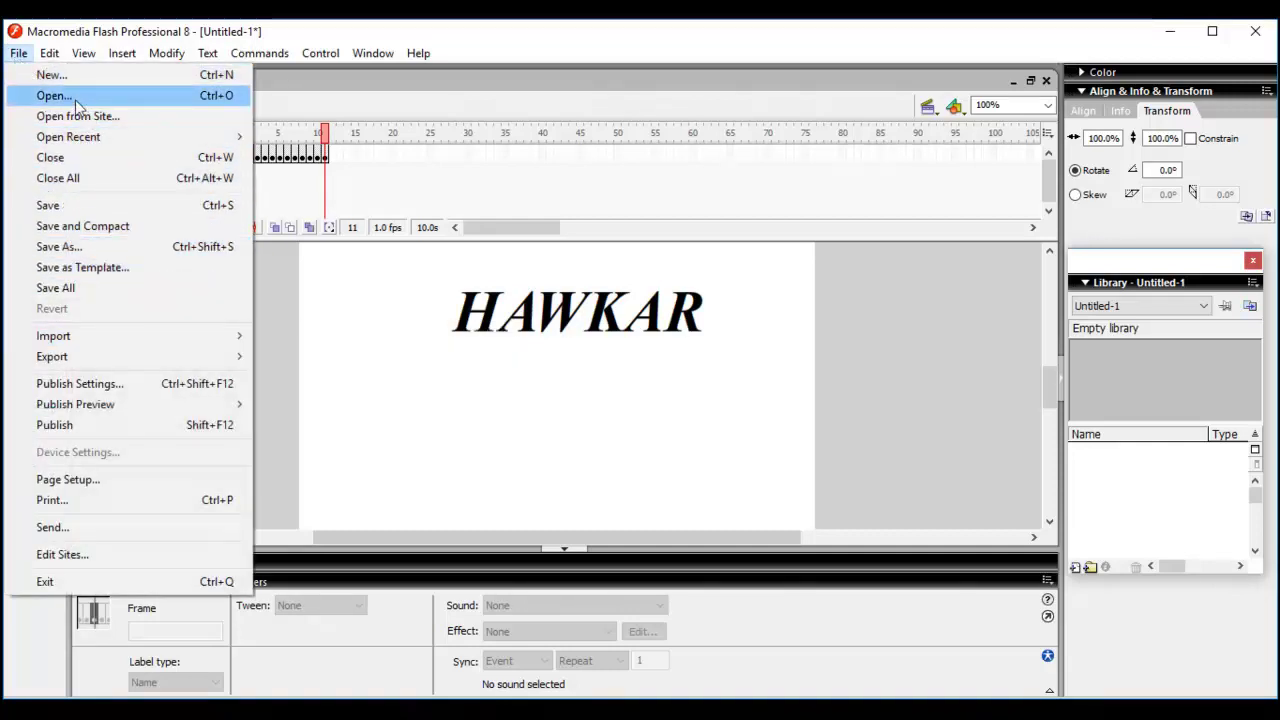
{"action": "left_click", "coordinate": [52, 75]}
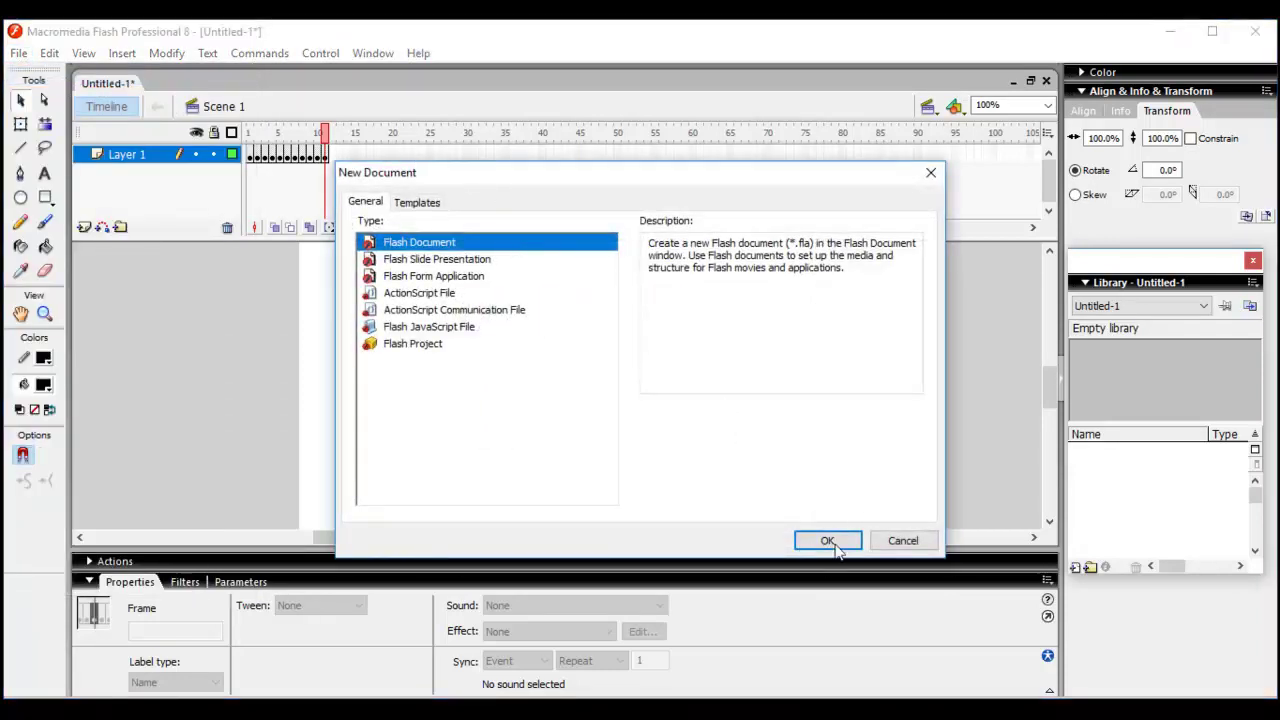
{"action": "left_click", "coordinate": [836, 548]}
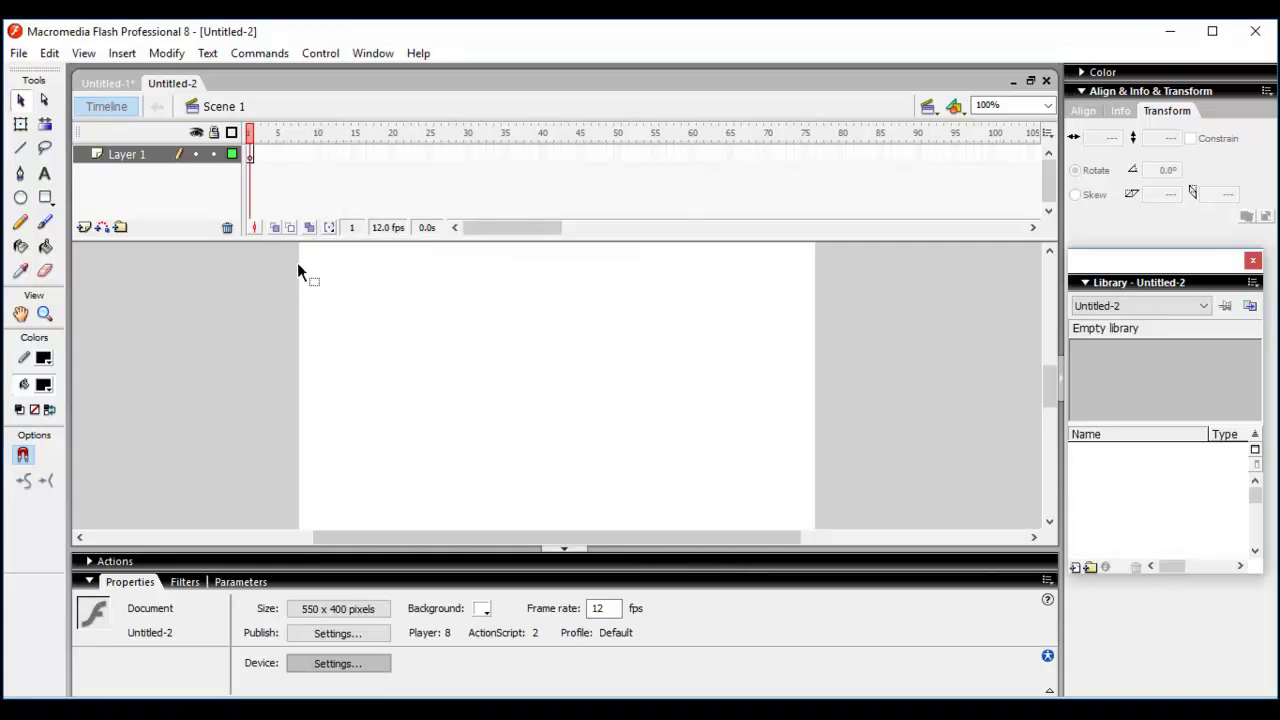
Draw a filled black circle near the stage's left edge on frame 1 and insert a keyframe at frame 10
{"action": "left_click", "coordinate": [20, 197]}
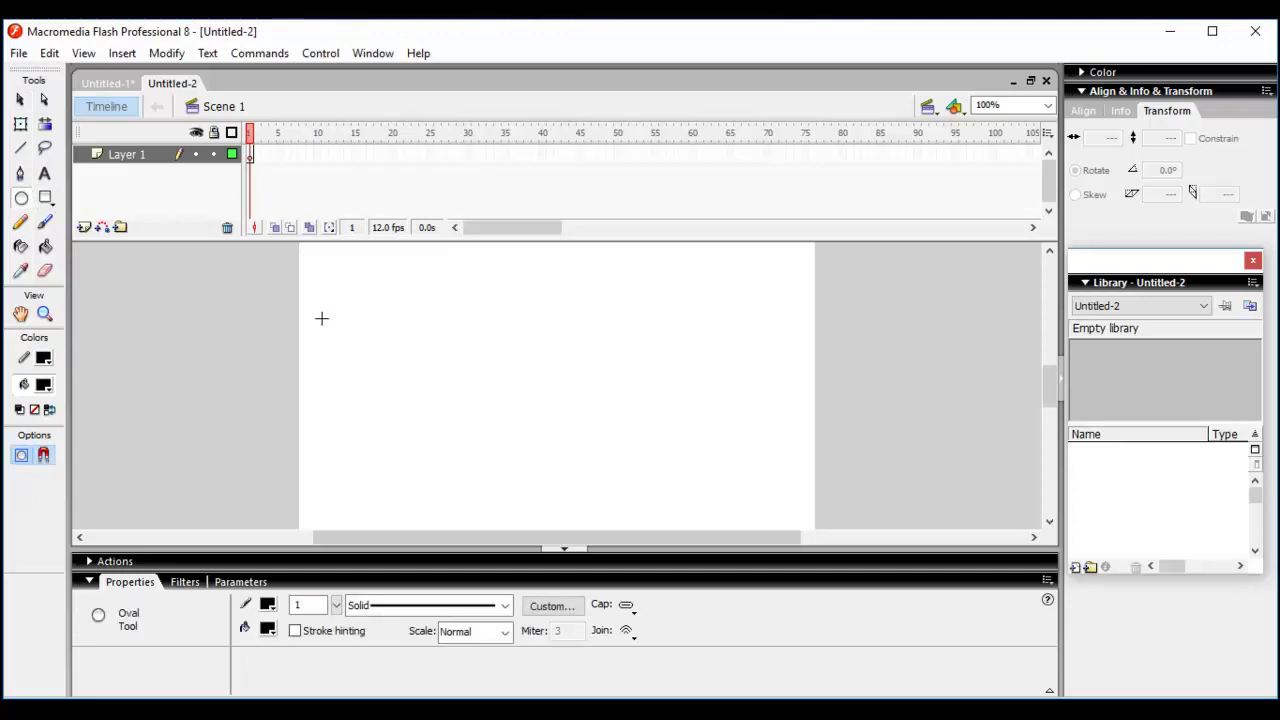
{"action": "left_click_drag", "start_coordinate": [323, 301], "coordinate": [425, 404]}
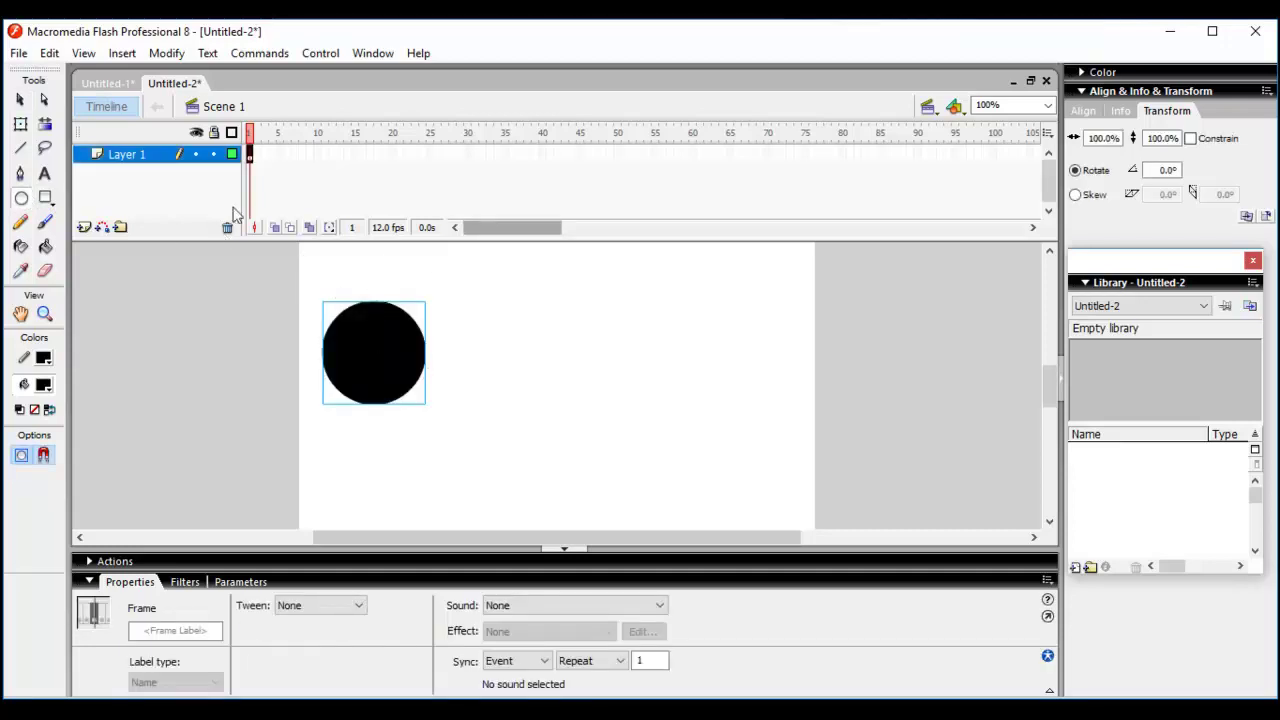
{"action": "right_click", "coordinate": [318, 155]}
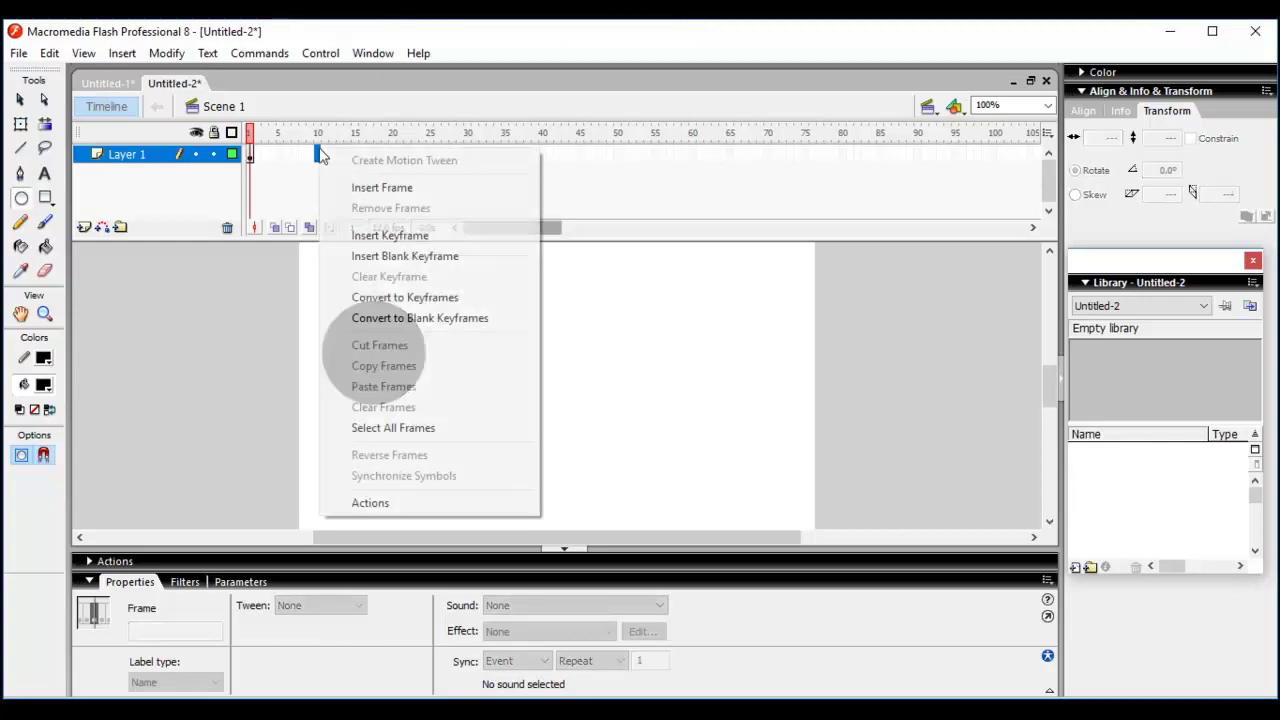
{"action": "left_click", "coordinate": [350, 234]}
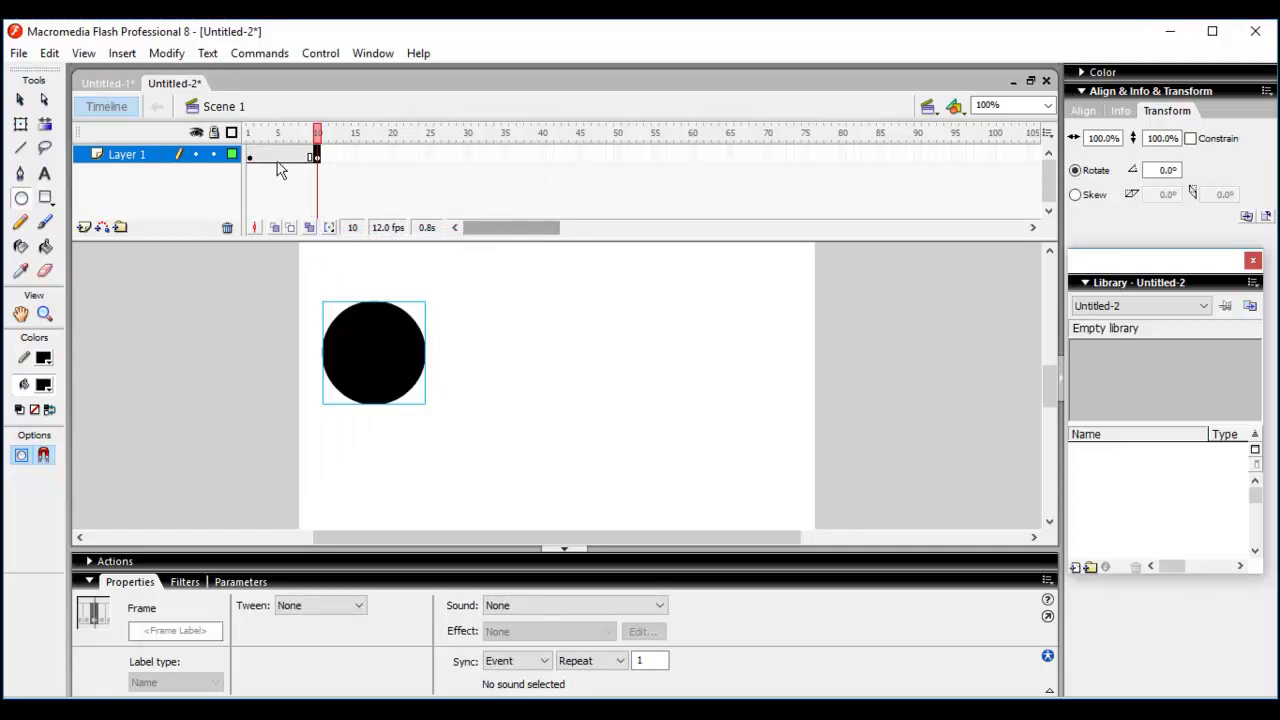
Apply a Shape tween to the frames between keyframes 1 and 10
{"action": "left_click", "coordinate": [272, 155]}
{"action": "left_click", "coordinate": [318, 605]}
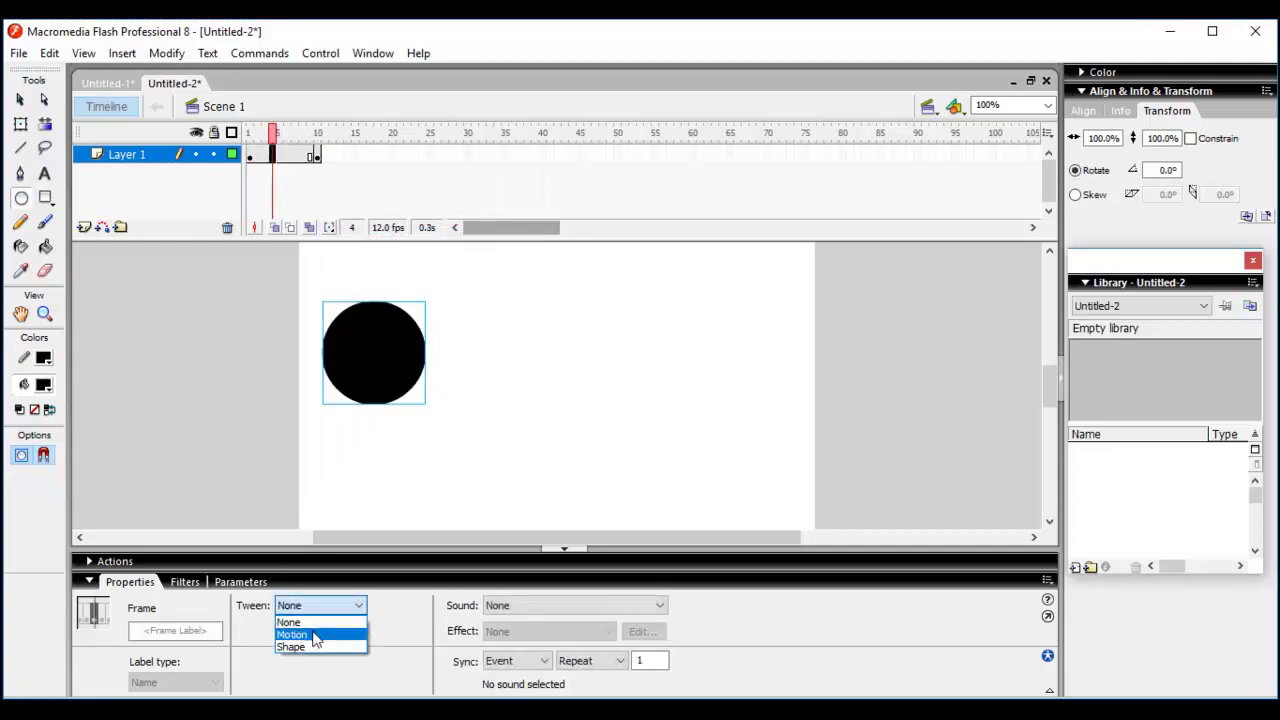
{"action": "left_click", "coordinate": [316, 646]}
On frame 10, delete the circle and draw a filled black square about 89 by 89 pixels in its place
{"action": "left_click", "coordinate": [318, 155]}
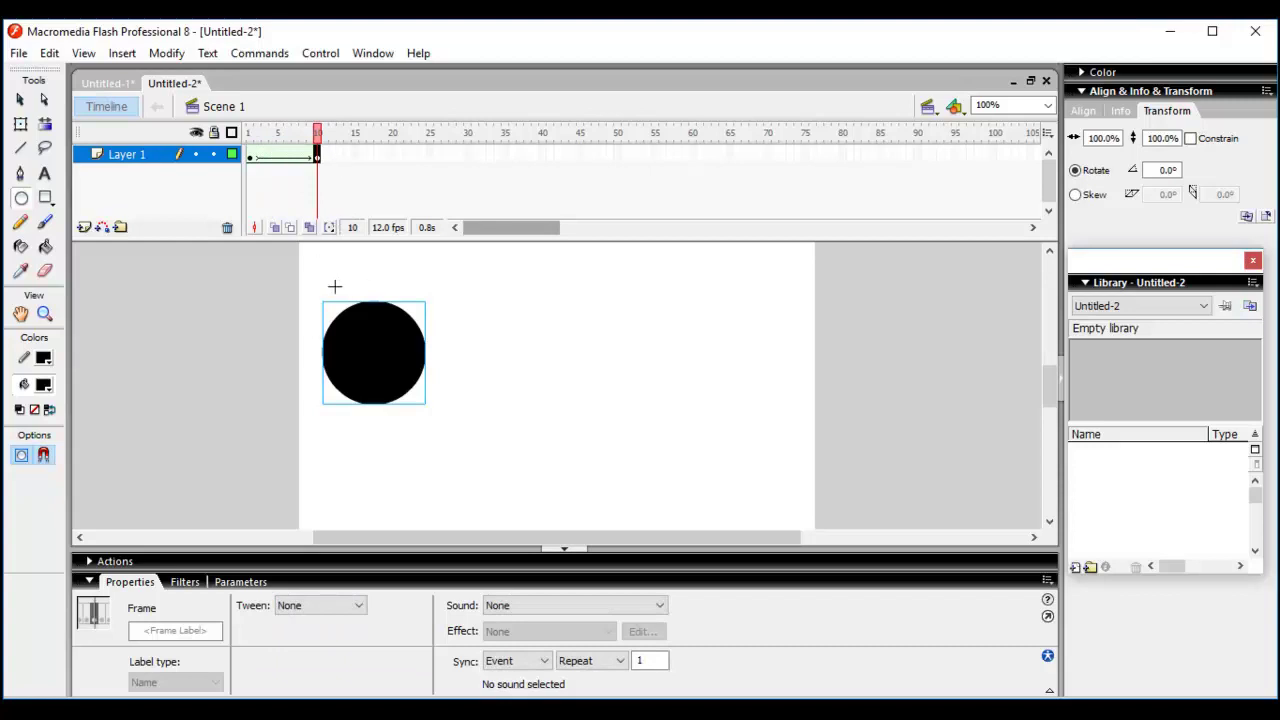
{"action": "key", "text": "Delete"}
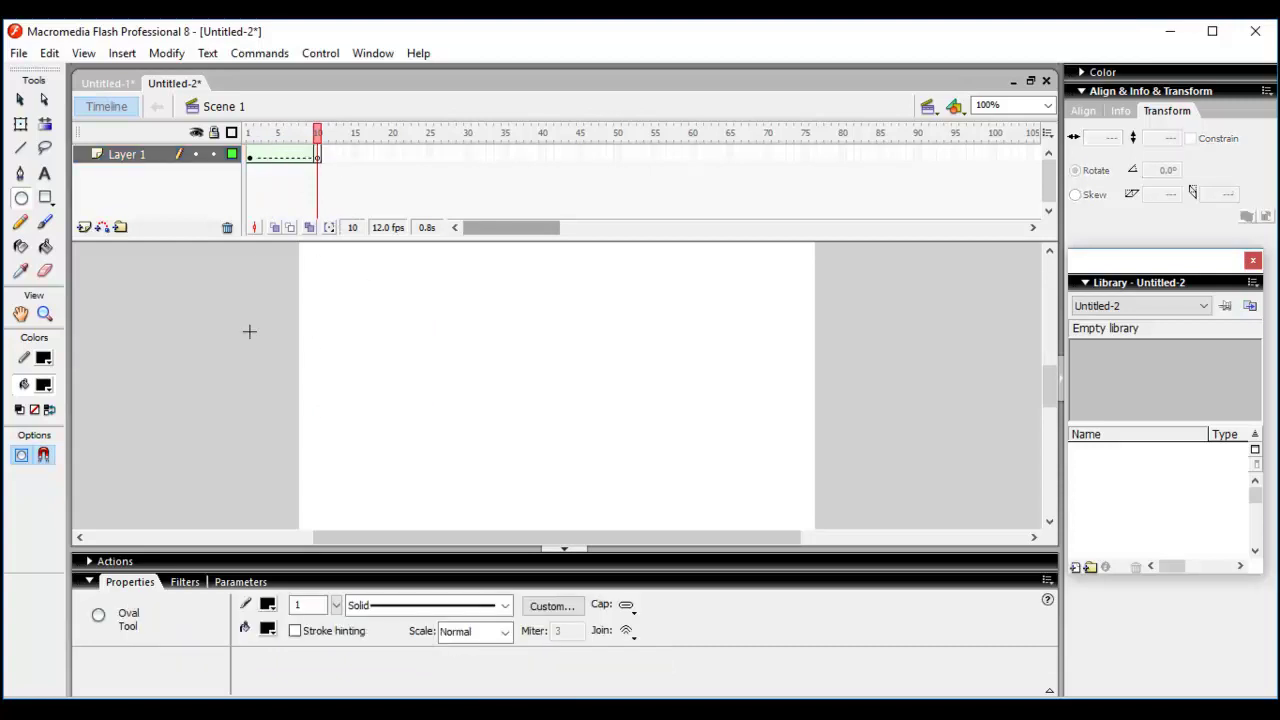
{"action": "left_click", "coordinate": [46, 198]}
{"action": "left_click_drag", "start_coordinate": [457, 354], "coordinate": [504, 416]}
Nudge the square on frame 10 horizontally toward the middle of the stage, to X 261
{"action": "key", "text": "Right"}
{"action": "key", "text": "Right"}
{"action": "key", "text": "Right"}
{"action": "key", "text": "Right"}
{"action": "key", "text": "Right"}
{"action": "key", "text": "Right"}
{"action": "key", "text": "Right"}
{"action": "key", "text": "Right"}
{"action": "key", "text": "Right"}
{"action": "key", "text": "Right"}
{"action": "key", "text": "Right"}
{"action": "key", "text": "Right"}
{"action": "key", "text": "Right"}
{"action": "key", "text": "Right"}
{"action": "key", "text": "Right"}
{"action": "key", "text": "Right"}
{"action": "key", "text": "Right"}
{"action": "key", "text": "Right"}
{"action": "key", "text": "Right"}
{"action": "key", "text": "Right"}
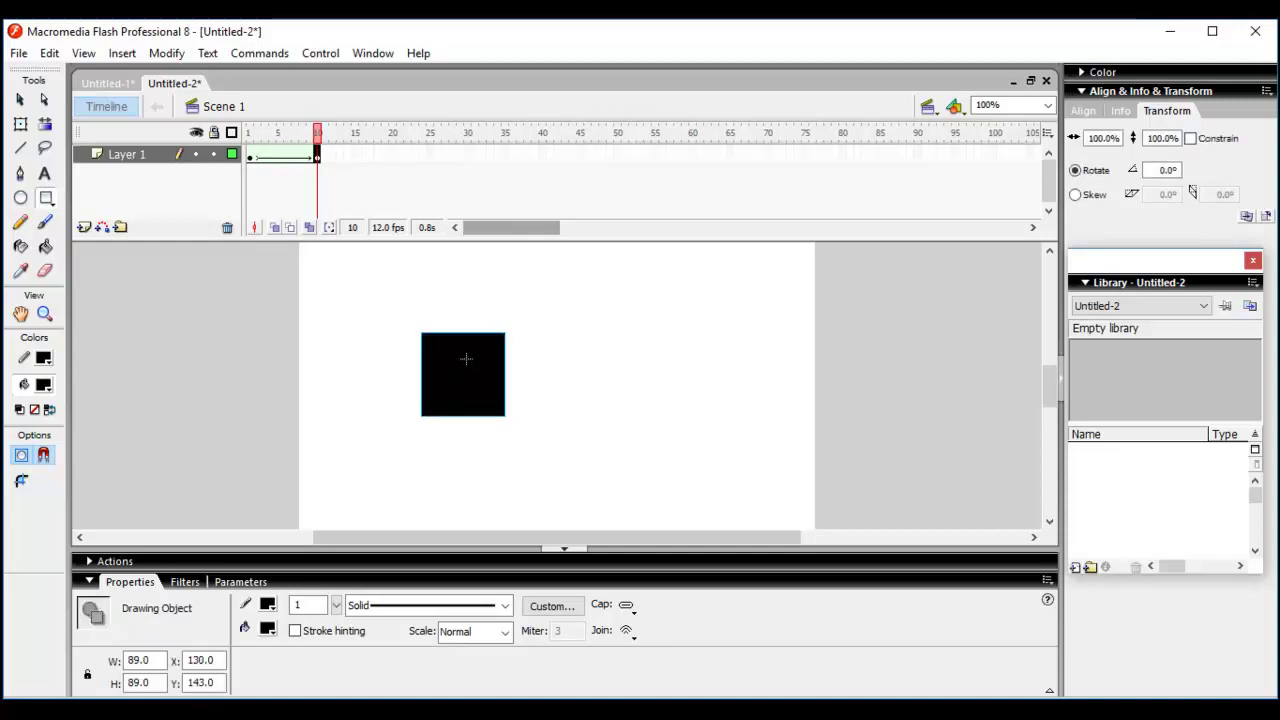
{"action": "key", "text": "Right"}
{"action": "key", "text": "Right"}
{"action": "key", "text": "Right"}
{"action": "key", "text": "Right"}
{"action": "key", "text": "Right"}
{"action": "key", "text": "Right"}
{"action": "key", "text": "Right"}
{"action": "key", "text": "Right"}
{"action": "key", "text": "Right"}
{"action": "key", "text": "Right"}
{"action": "key", "text": "Right"}
{"action": "key", "text": "Right"}
{"action": "key", "text": "Right"}
{"action": "key", "text": "Right"}
{"action": "key", "text": "Right"}
{"action": "key", "text": "Right"}
{"action": "key", "text": "Right"}
{"action": "key", "text": "Right"}
{"action": "key", "text": "Right"}
{"action": "key", "text": "Right"}
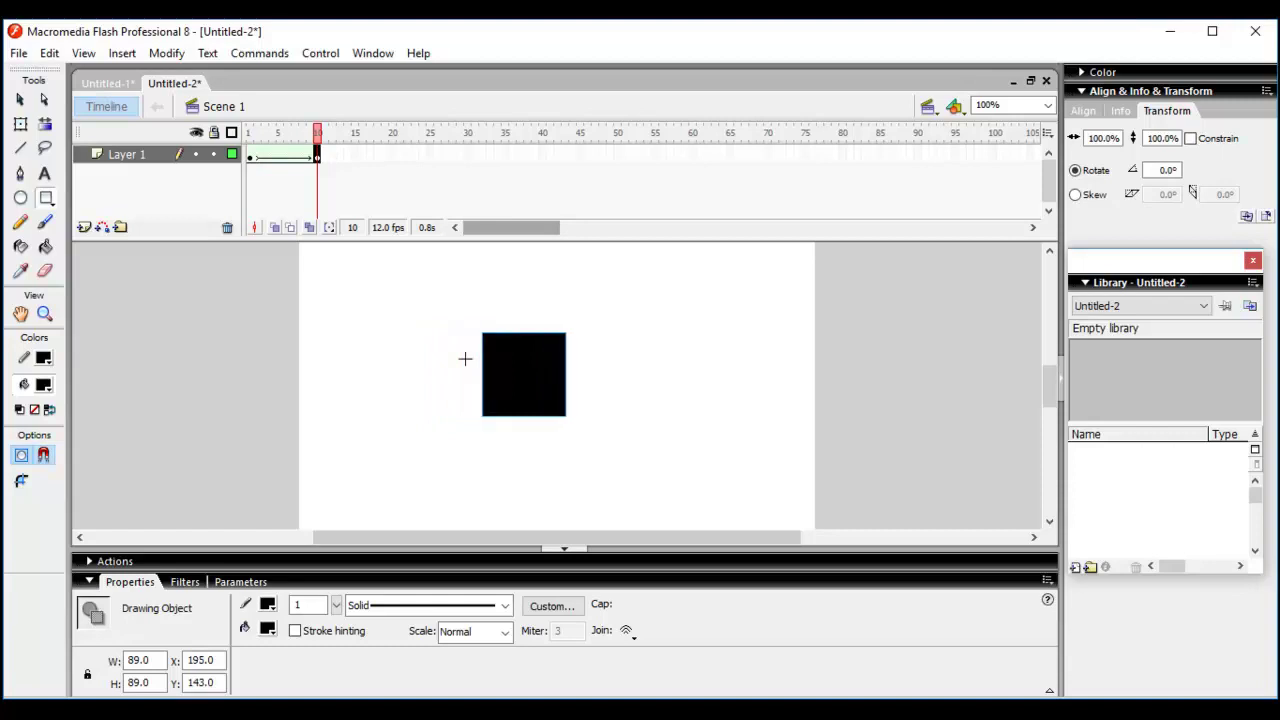
{"action": "key", "text": "Right"}
{"action": "key", "text": "Right"}
{"action": "key", "text": "Right"}
{"action": "key", "text": "Right"}
{"action": "key", "text": "Right"}
{"action": "key", "text": "Right"}
{"action": "key", "text": "Right"}
{"action": "key", "text": "Right"}
{"action": "key", "text": "Right"}
{"action": "key", "text": "Right"}
{"action": "key", "text": "Right"}
{"action": "key", "text": "Right"}
{"action": "key", "text": "Right"}
{"action": "key", "text": "Right"}
{"action": "key", "text": "Right"}
{"action": "key", "text": "Right"}
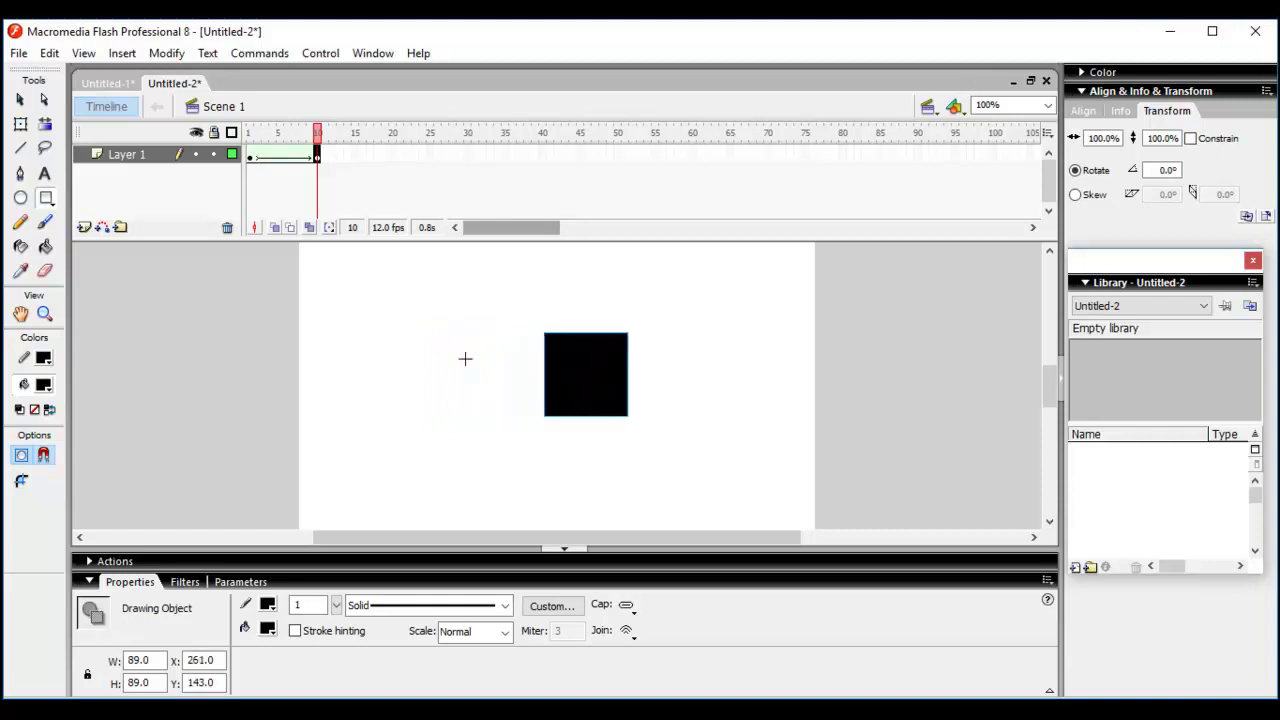
Insert a keyframe at frame 20 and delete the square from it
{"action": "left_click", "coordinate": [392, 157]}
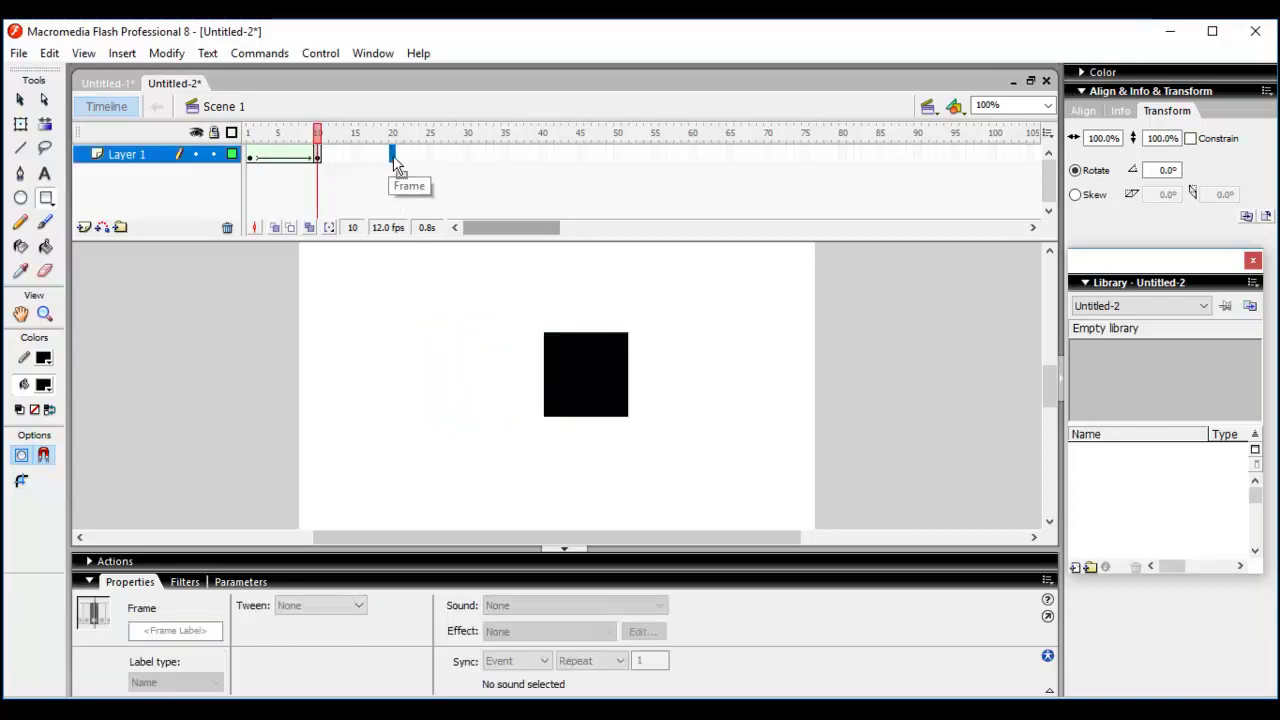
{"action": "right_click", "coordinate": [392, 157]}
{"action": "left_click", "coordinate": [463, 245]}
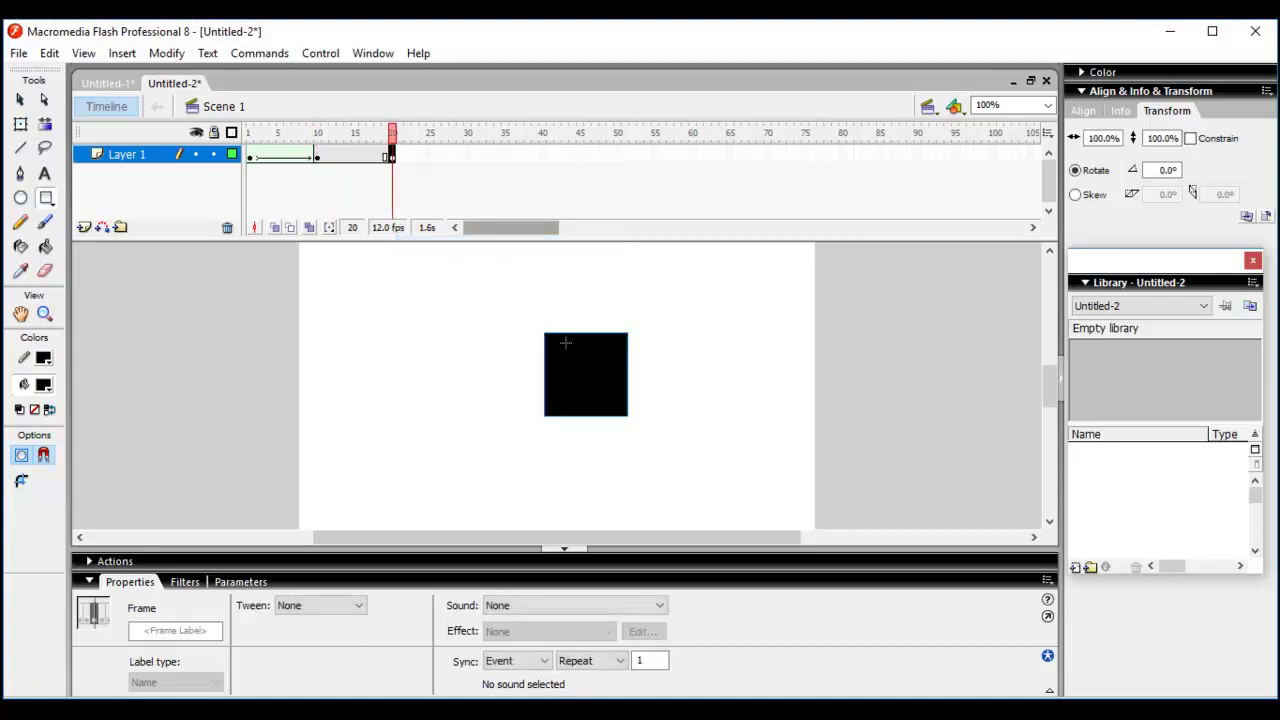
{"action": "key", "text": "Delete"}
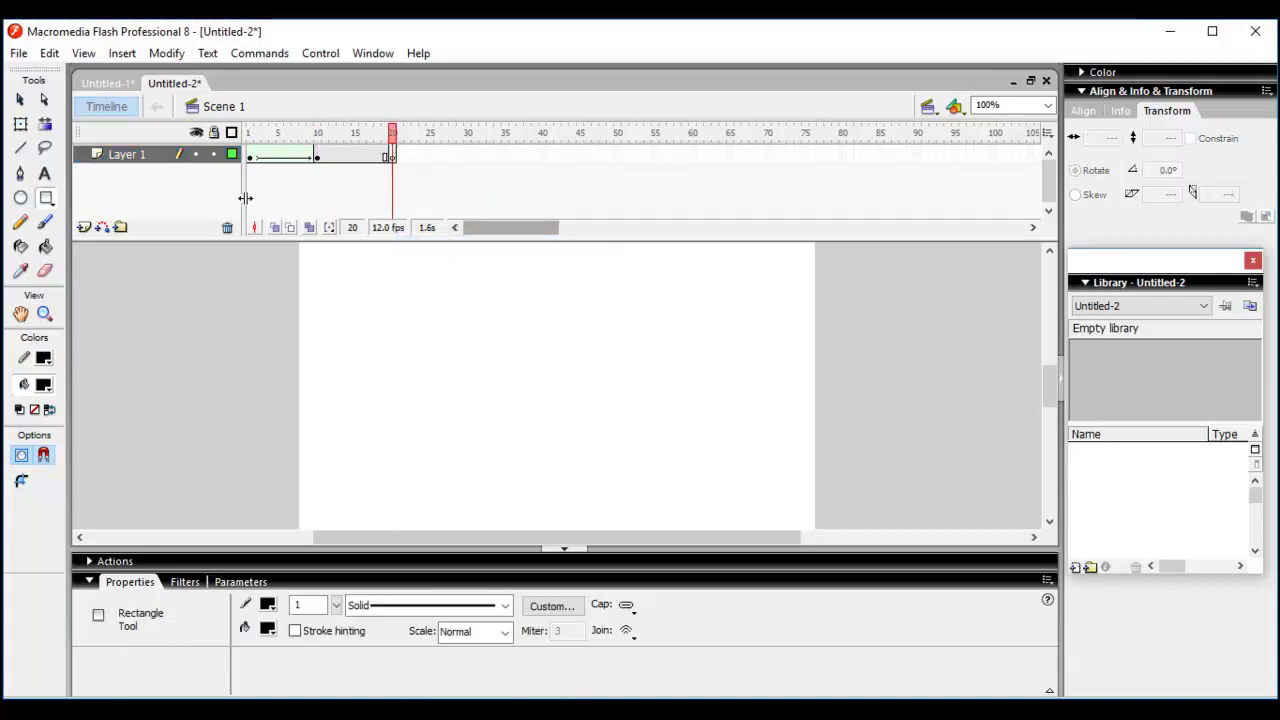
Draw a closed, filled black triangle with the Pen tool on the right side of the stage in frame 20
{"action": "left_click", "coordinate": [20, 174]}
{"action": "left_click", "coordinate": [719, 301]}
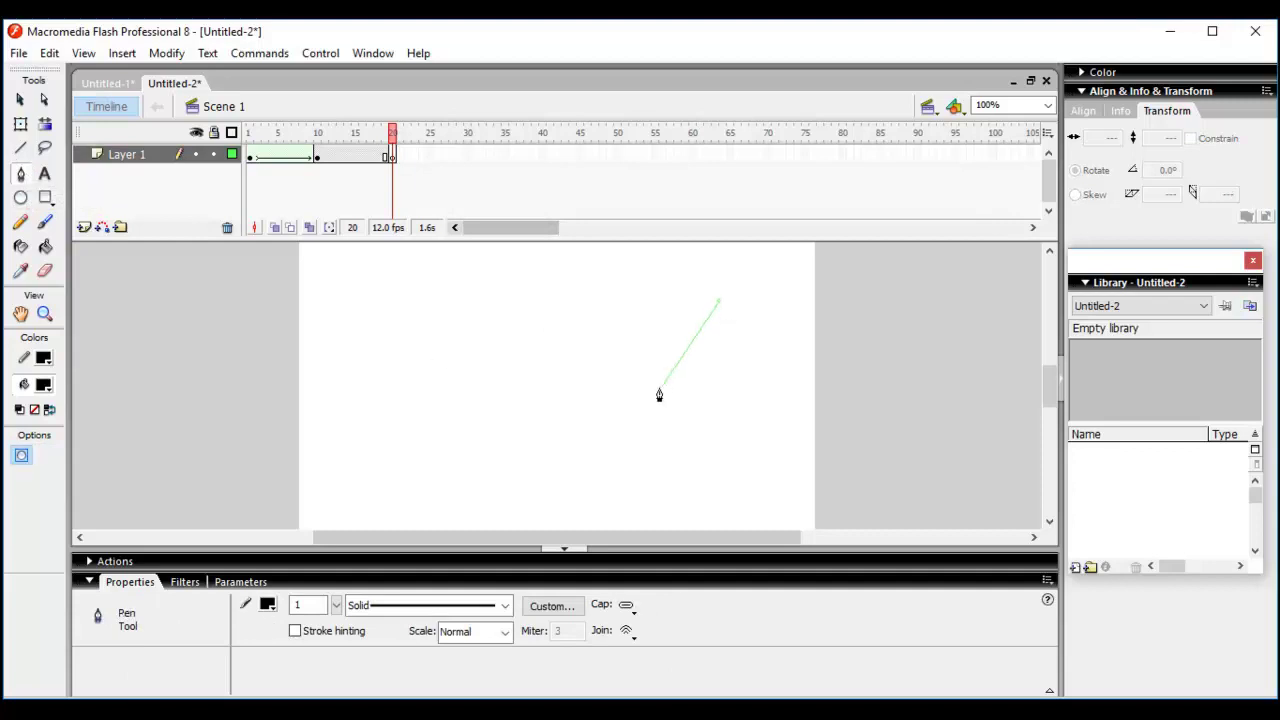
{"action": "left_click", "coordinate": [652, 400]}
{"action": "left_click", "coordinate": [807, 410]}
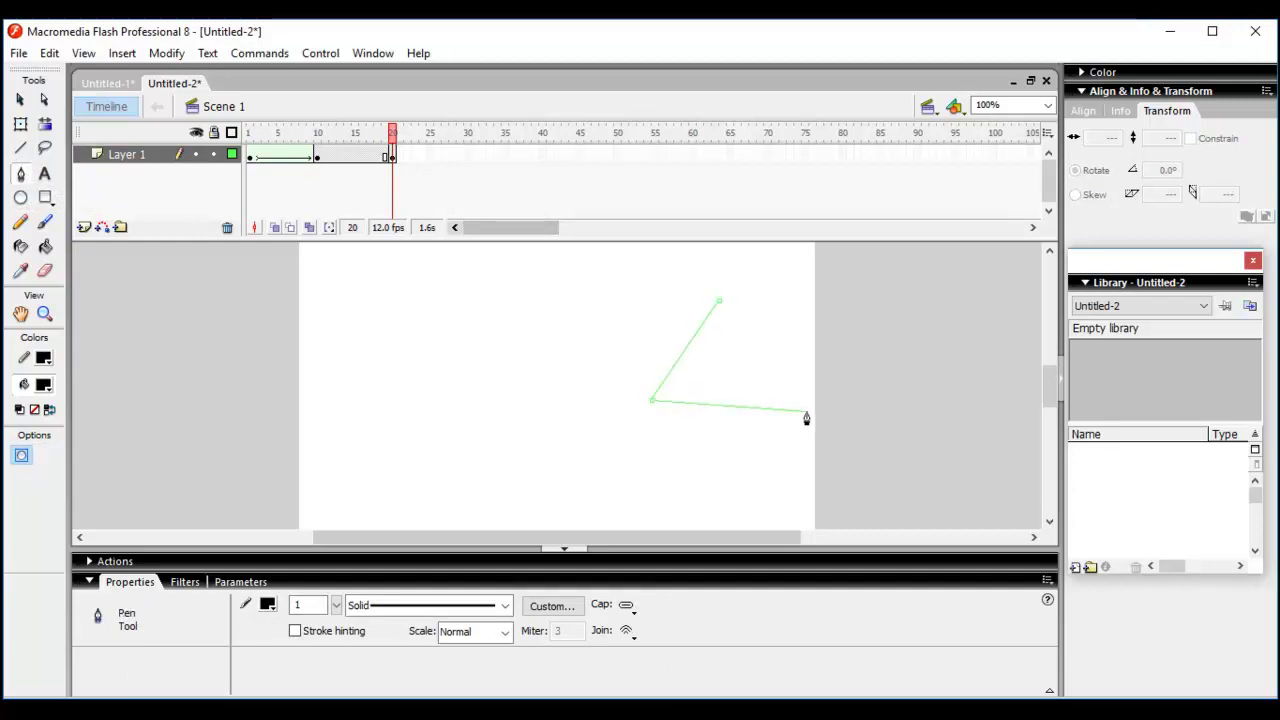
{"action": "left_click", "coordinate": [719, 302]}
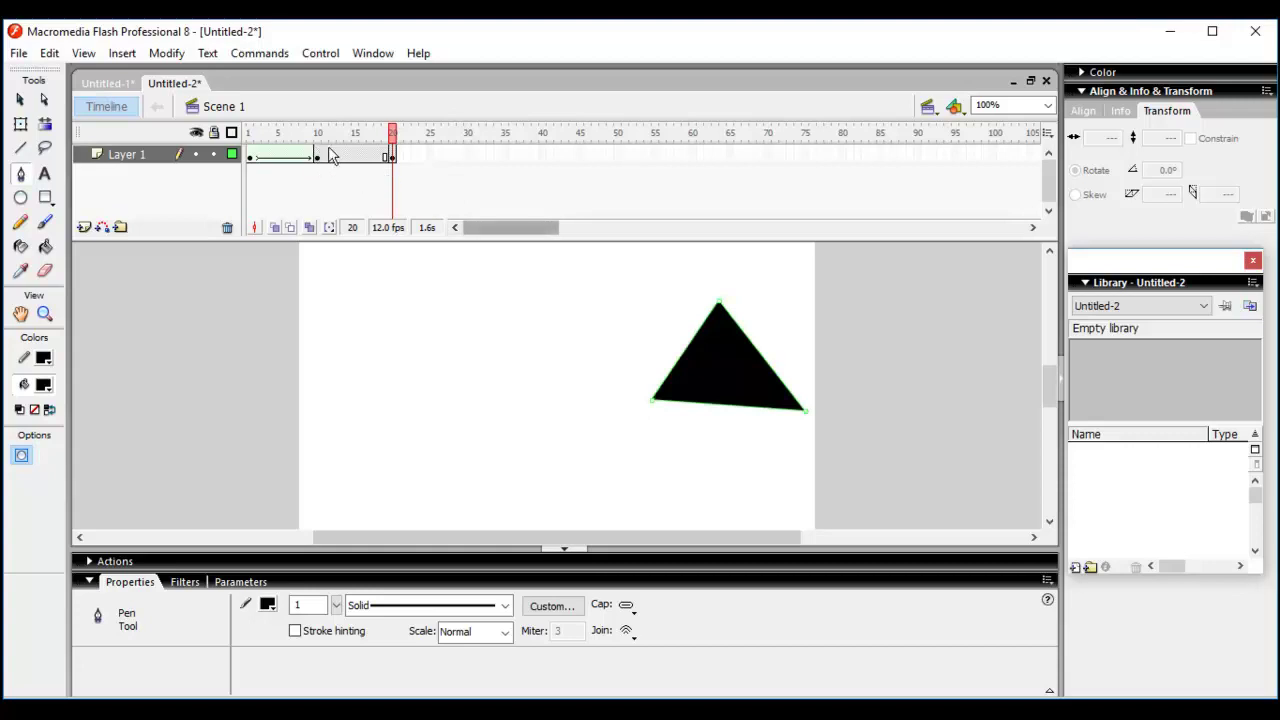
Apply a Shape tween to the frames between keyframes 10 and 20 and scrub through to frame 20
{"action": "left_click", "coordinate": [339, 155]}
{"action": "left_click", "coordinate": [320, 605]}
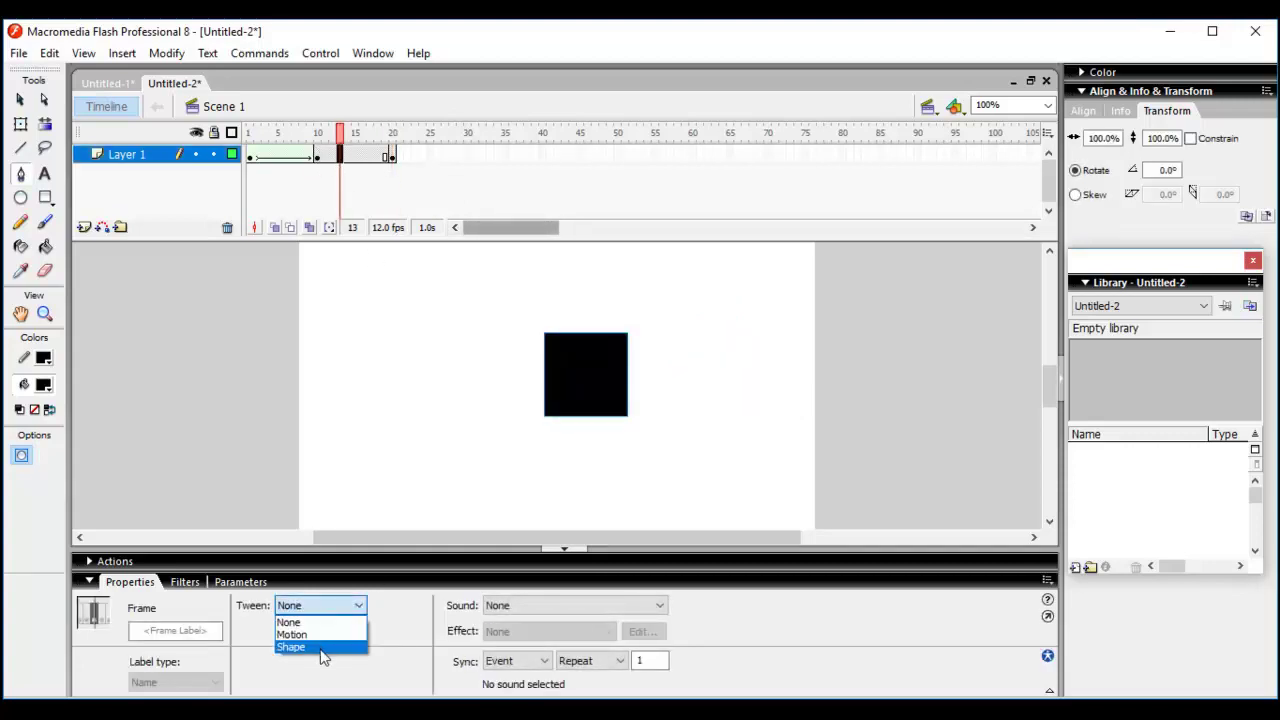
{"action": "left_click", "coordinate": [292, 647]}
{"action": "left_click_drag", "start_coordinate": [340, 145], "coordinate": [416, 192]}
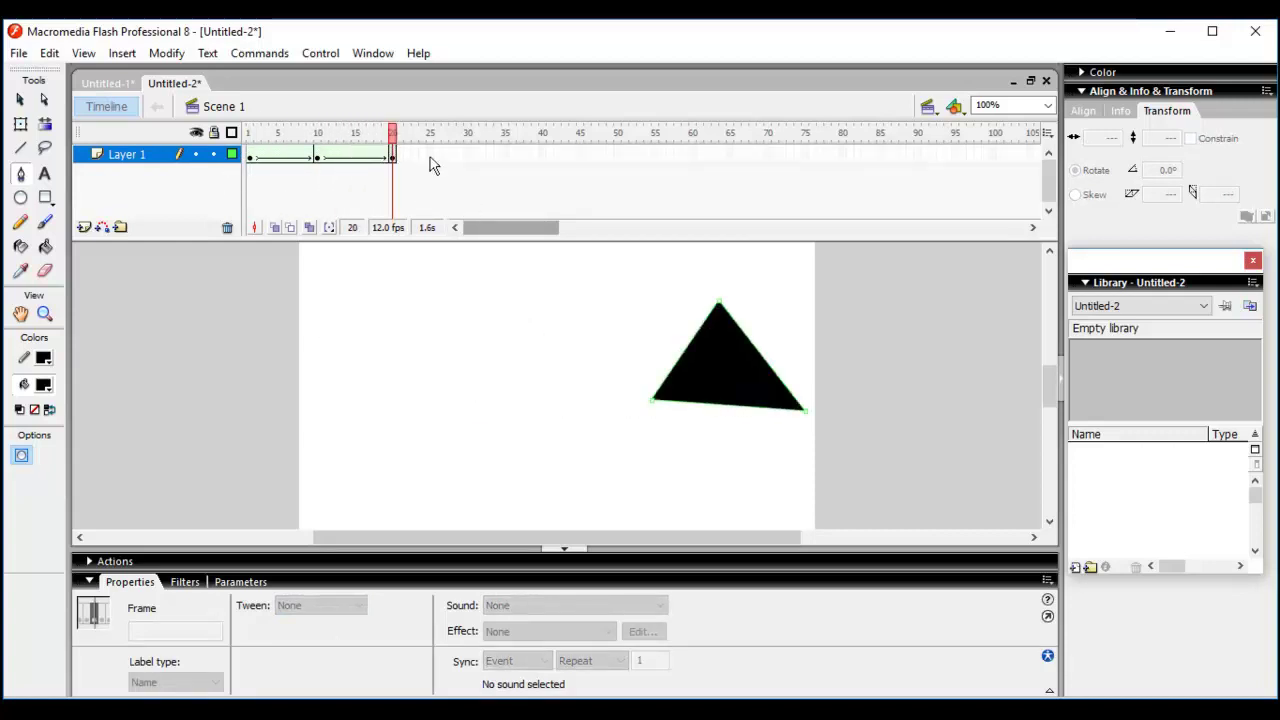
Insert a keyframe at frame 30 and delete the triangle from it
{"action": "right_click", "coordinate": [468, 157]}
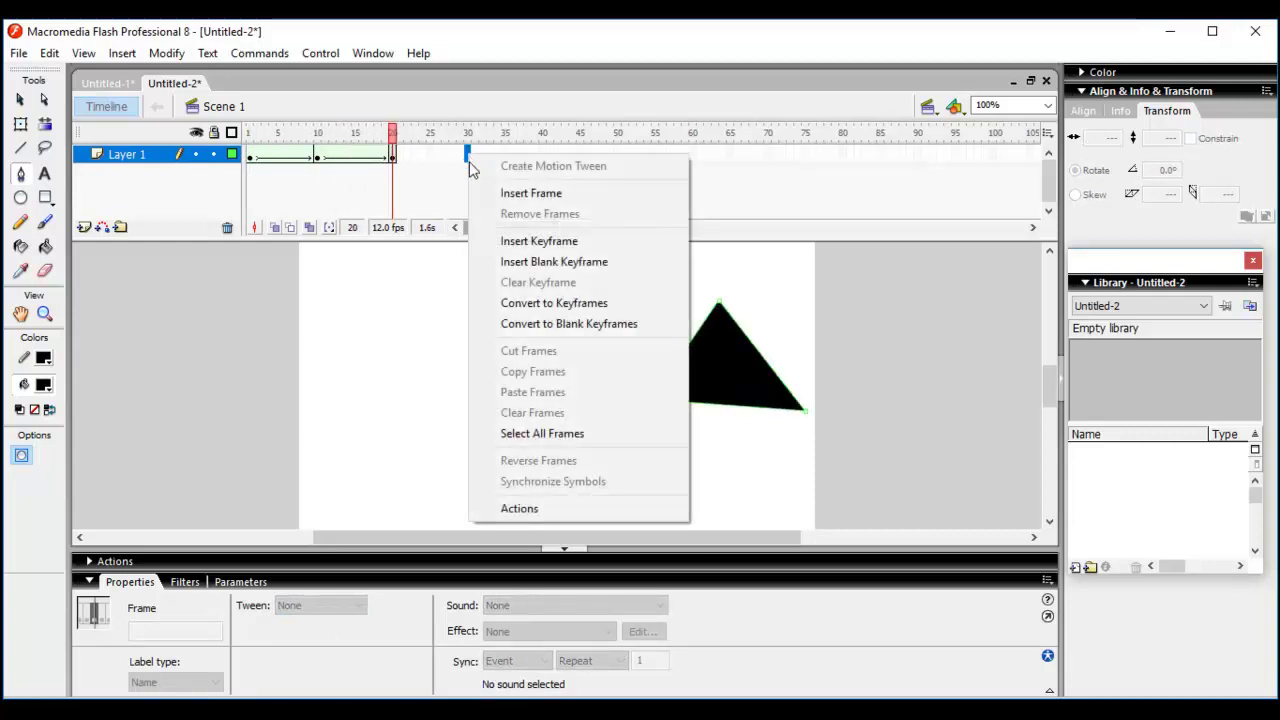
{"action": "left_click", "coordinate": [535, 242]}
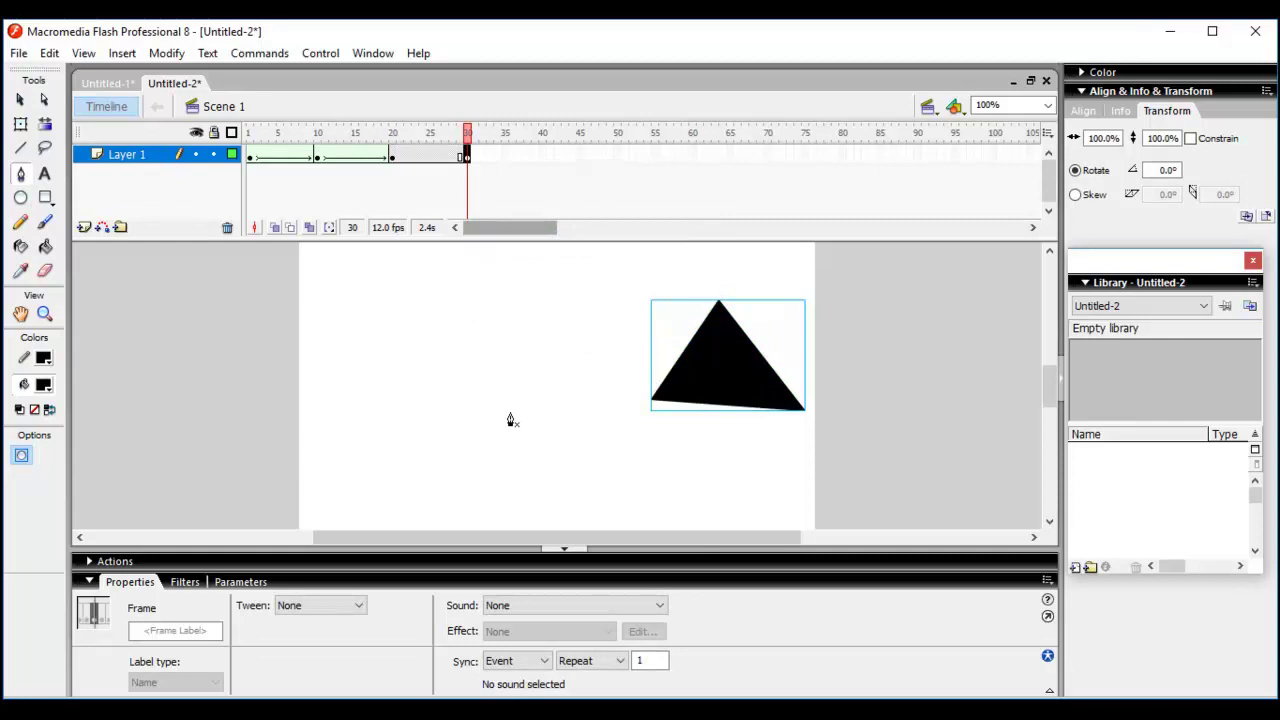
{"action": "key", "text": "Delete"}
Draw a wide, flat filled black rectangle with the Pen tool near the bottom of the stage in frame 30
{"action": "left_click", "coordinate": [401, 460]}
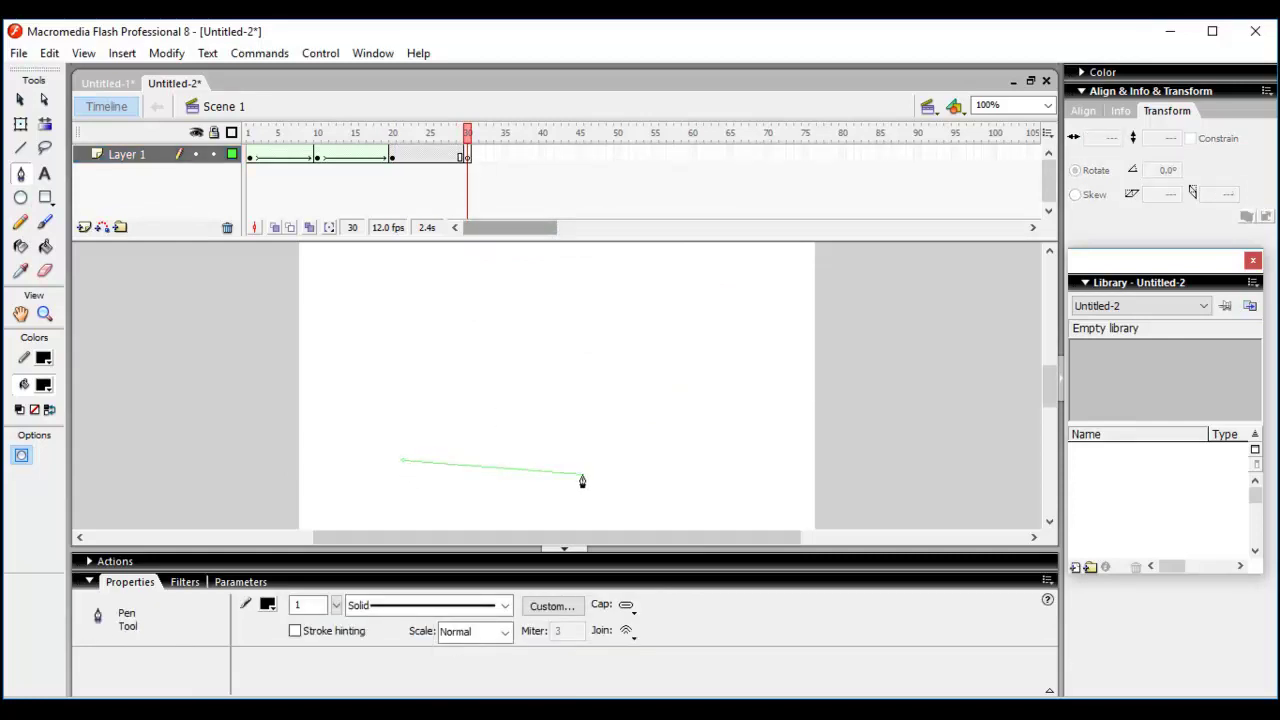
{"action": "left_click", "coordinate": [661, 460]}
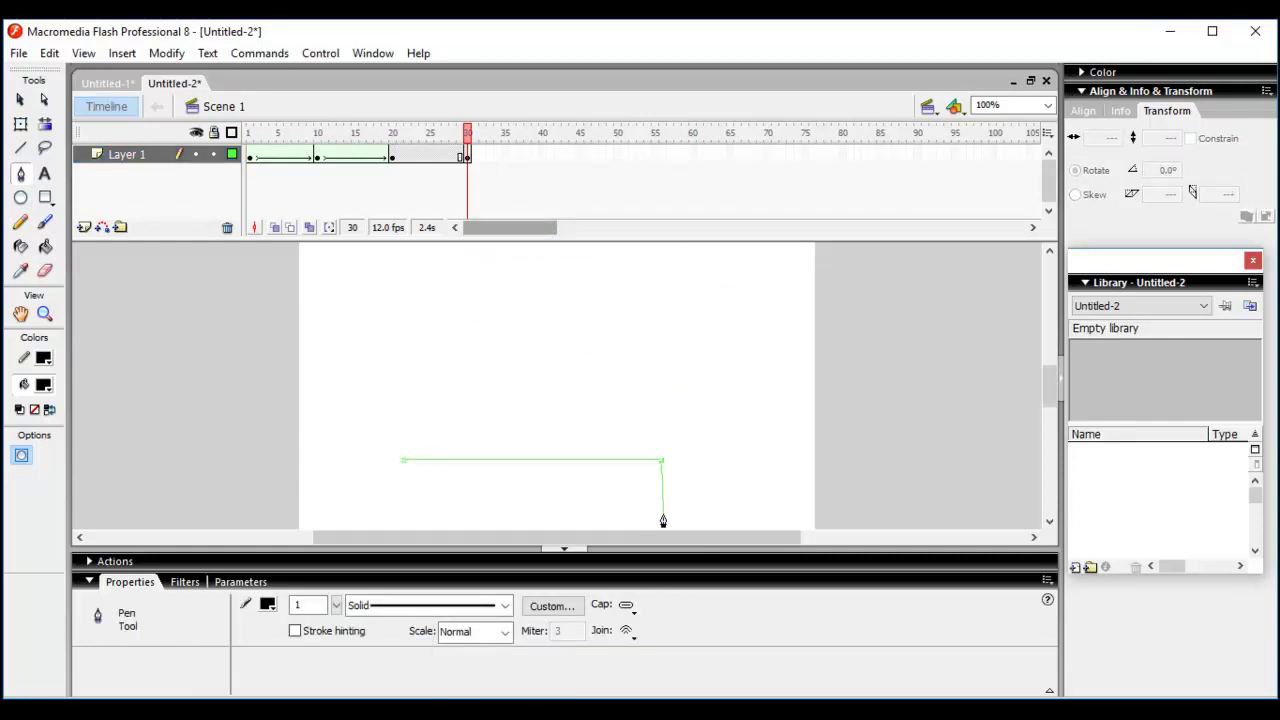
{"action": "left_click", "coordinate": [662, 513]}
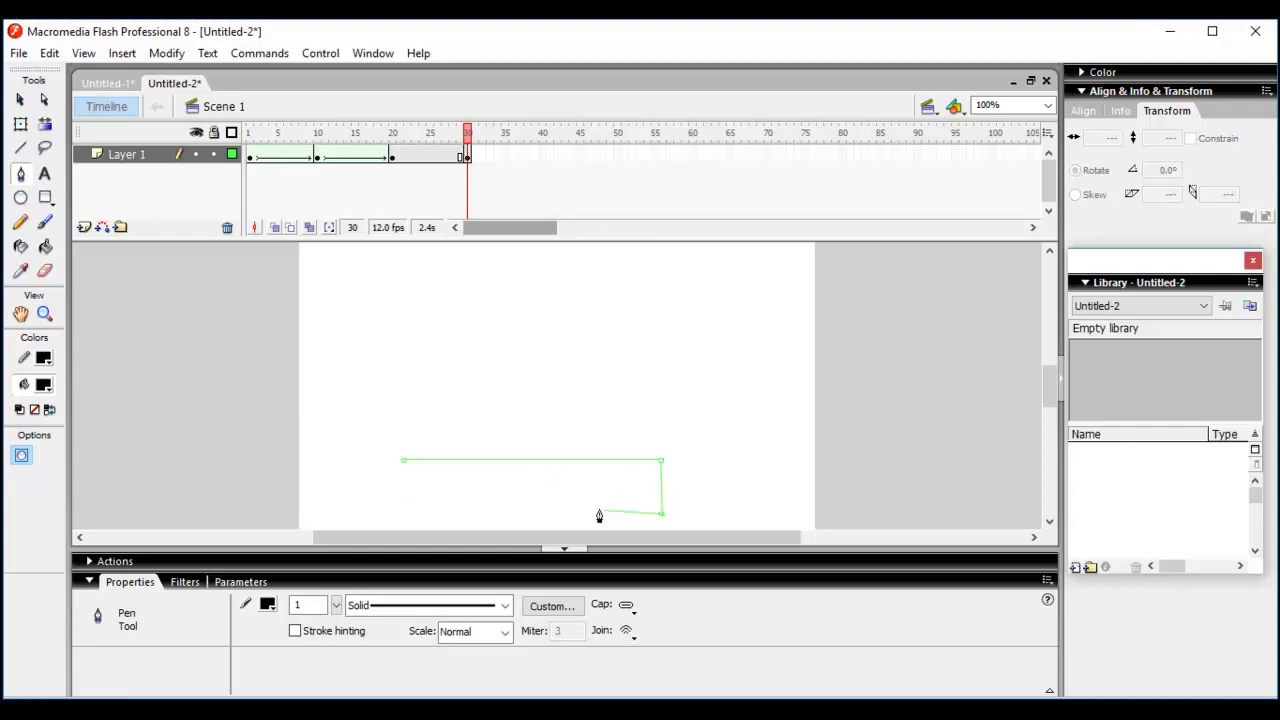
{"action": "left_click", "coordinate": [401, 512]}
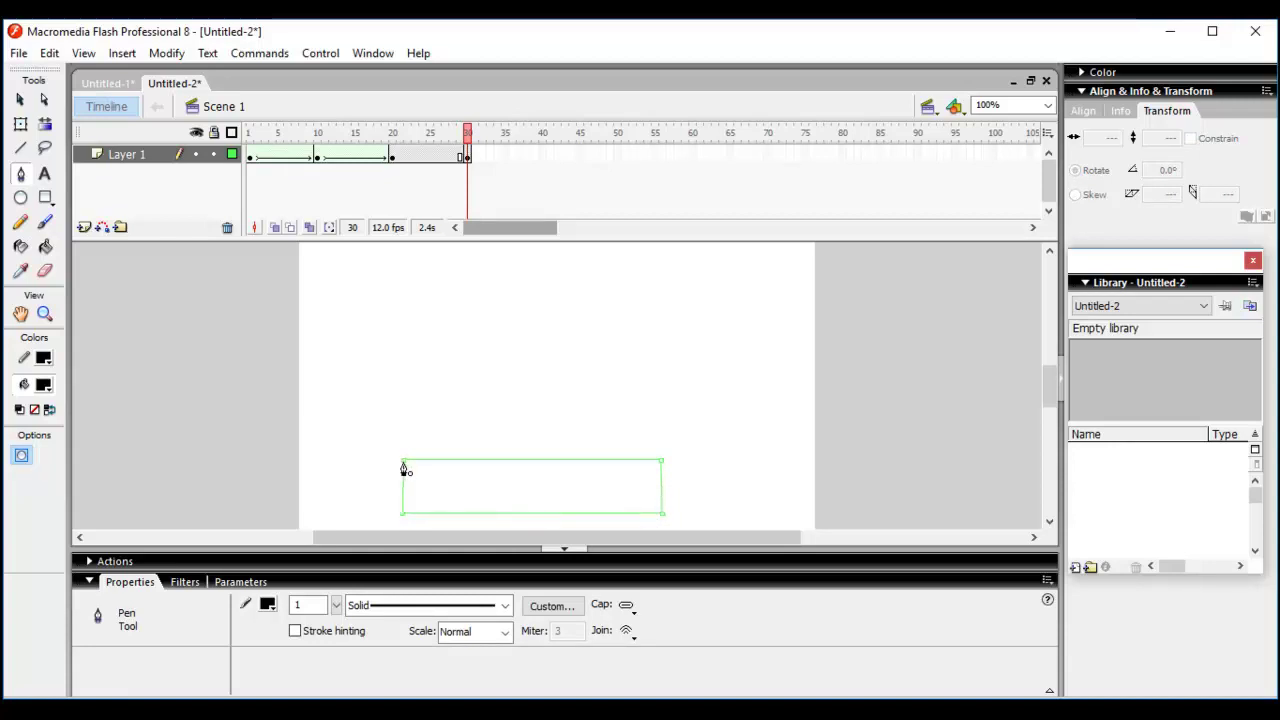
{"action": "left_click", "coordinate": [403, 462]}
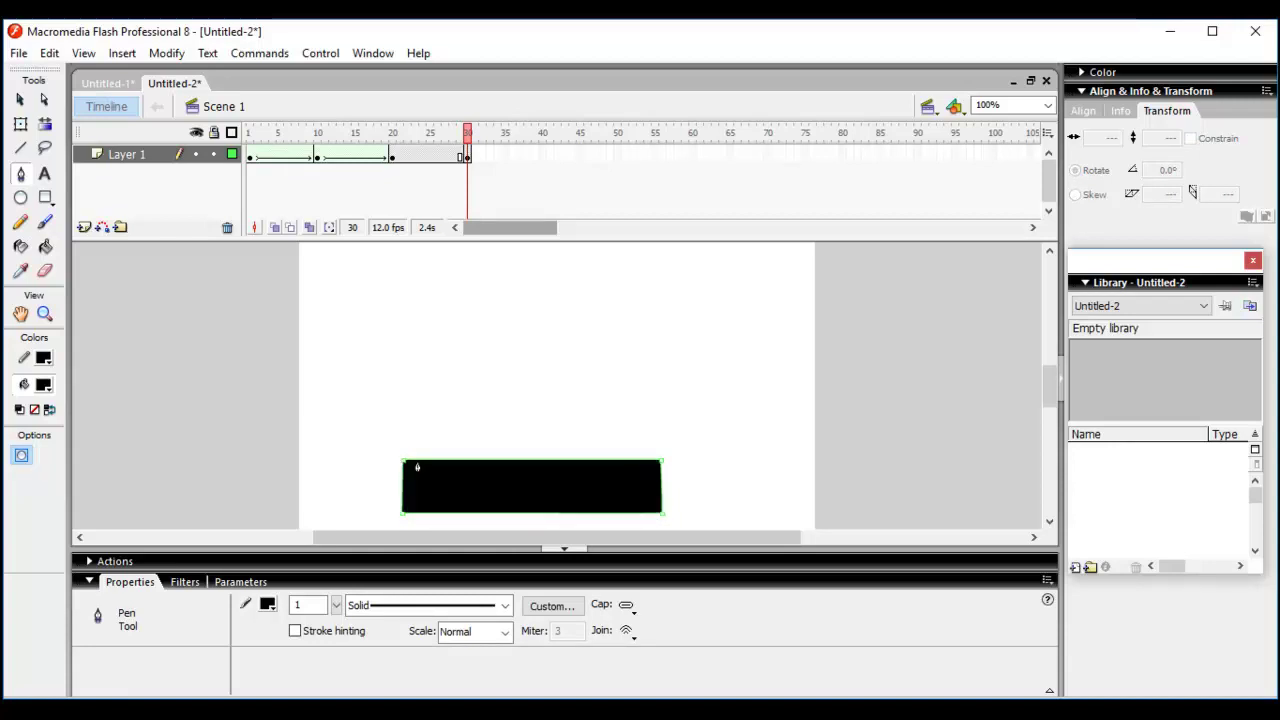
Apply a Shape tween to the frames between keyframes 20 and 30 and play the animation on the timeline
{"action": "left_click", "coordinate": [430, 155]}
{"action": "left_click", "coordinate": [299, 606]}
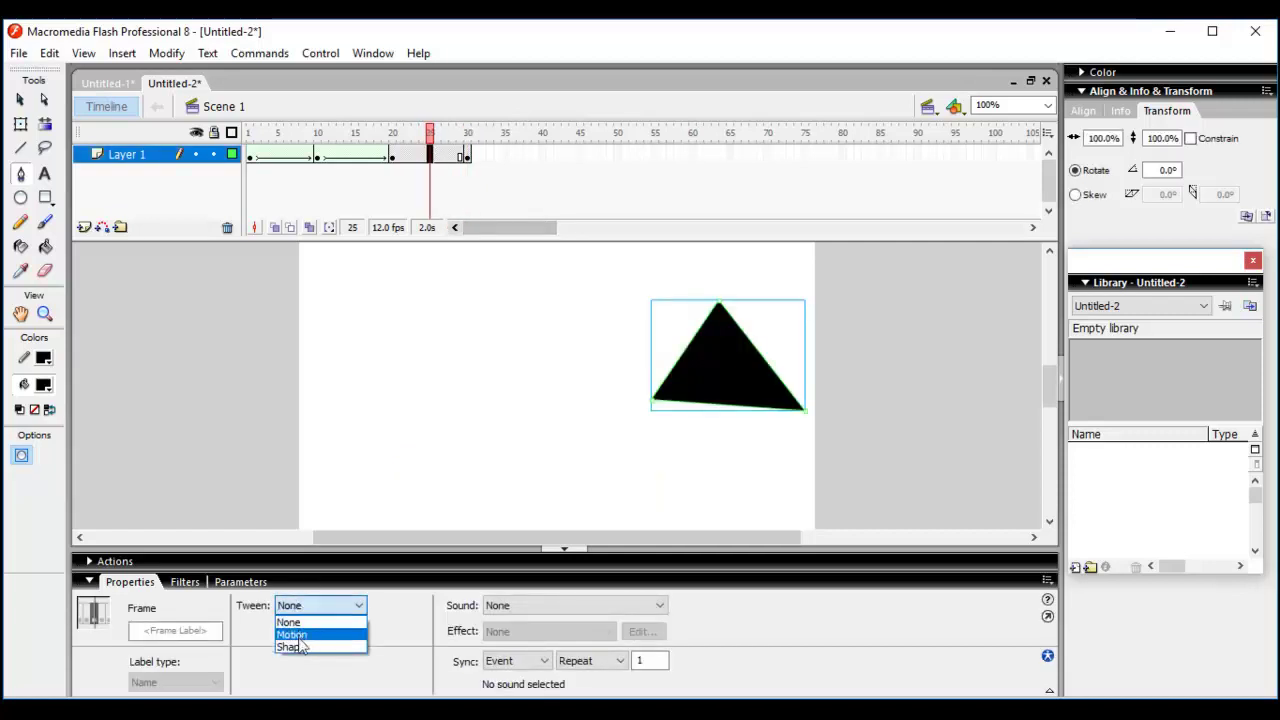
{"action": "left_click", "coordinate": [303, 648]}
{"action": "key", "text": "Return"}
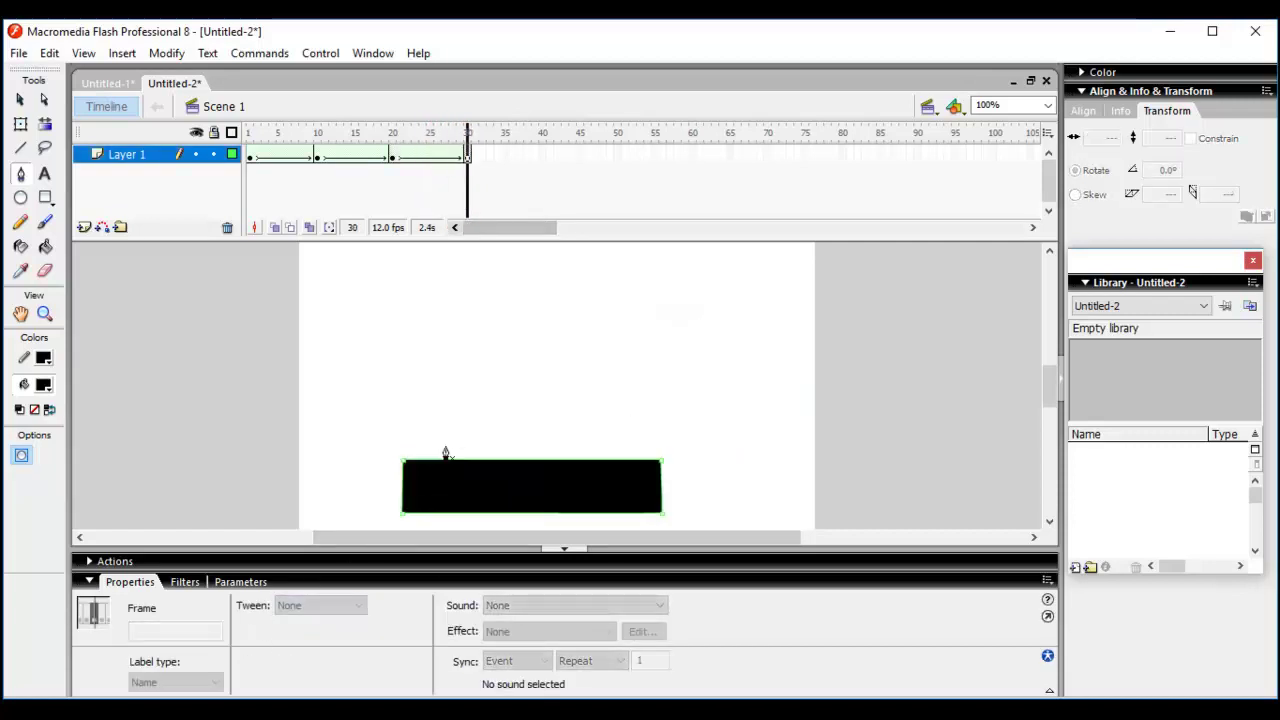
{"action": "key", "text": "Return"}
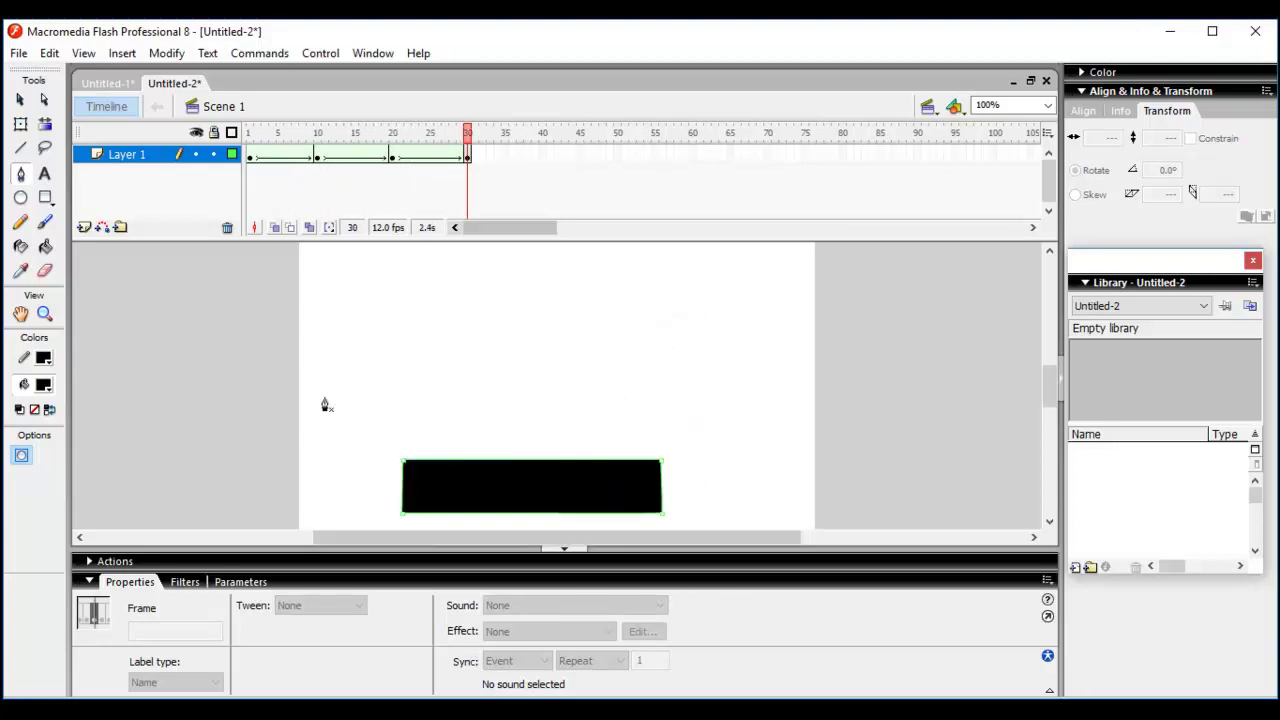
Set the document's frame rate to 4 fps and play the animation from frame 1
{"action": "left_click", "coordinate": [19, 100]}
{"action": "left_click", "coordinate": [325, 266]}
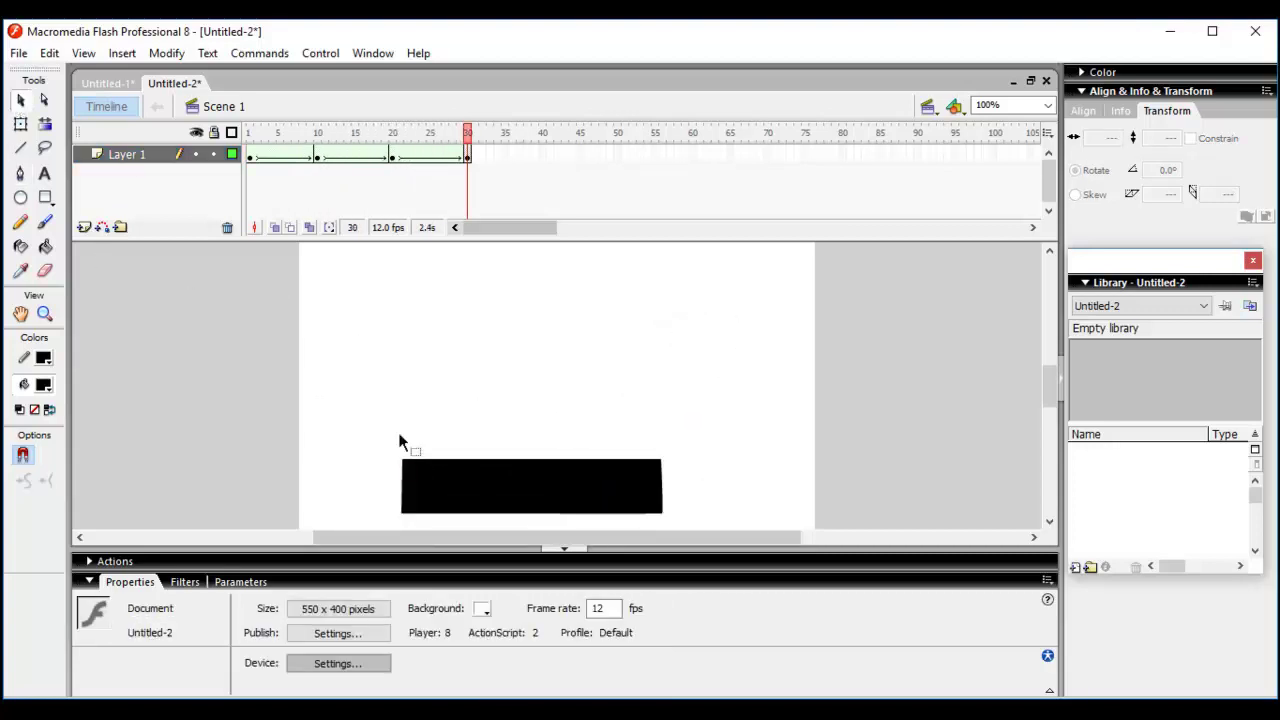
{"action": "double_click", "coordinate": [600, 608]}
{"action": "type", "text": "4"}
{"action": "left_click", "coordinate": [248, 133]}
{"action": "key", "text": "Return"}
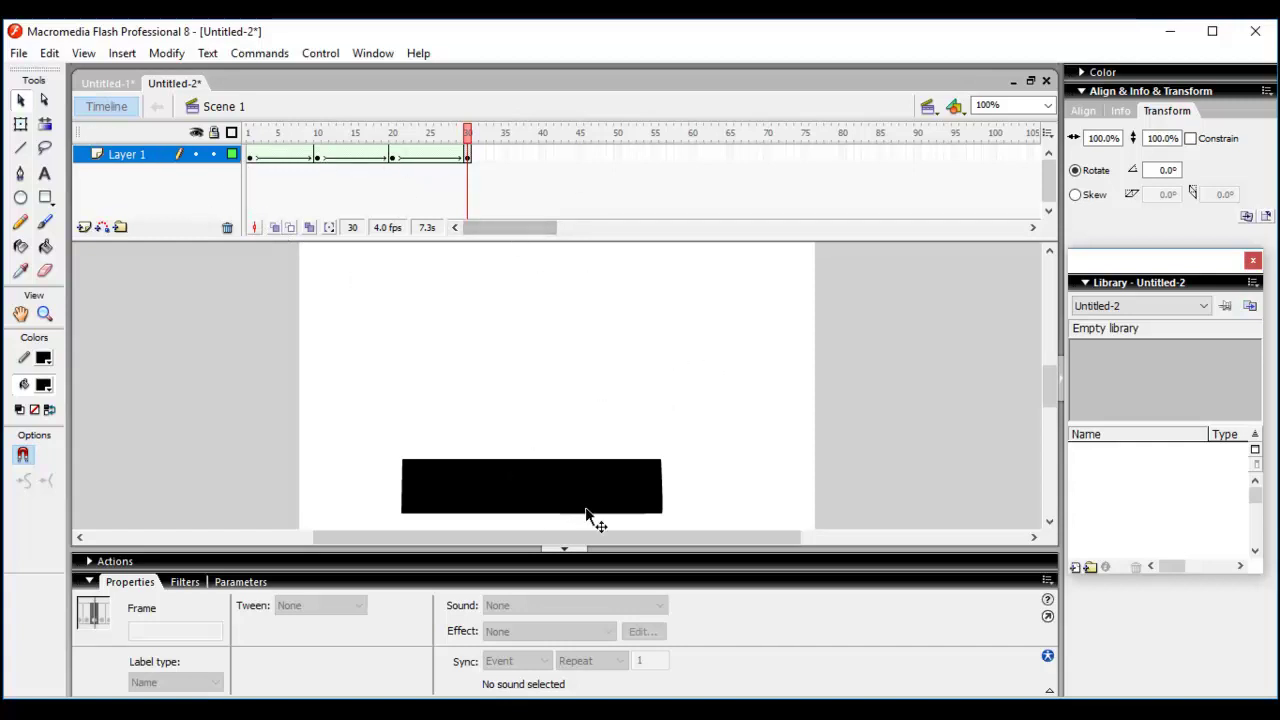
Add the frame action stop(); to keyframe 1
{"action": "left_click", "coordinate": [250, 158]}
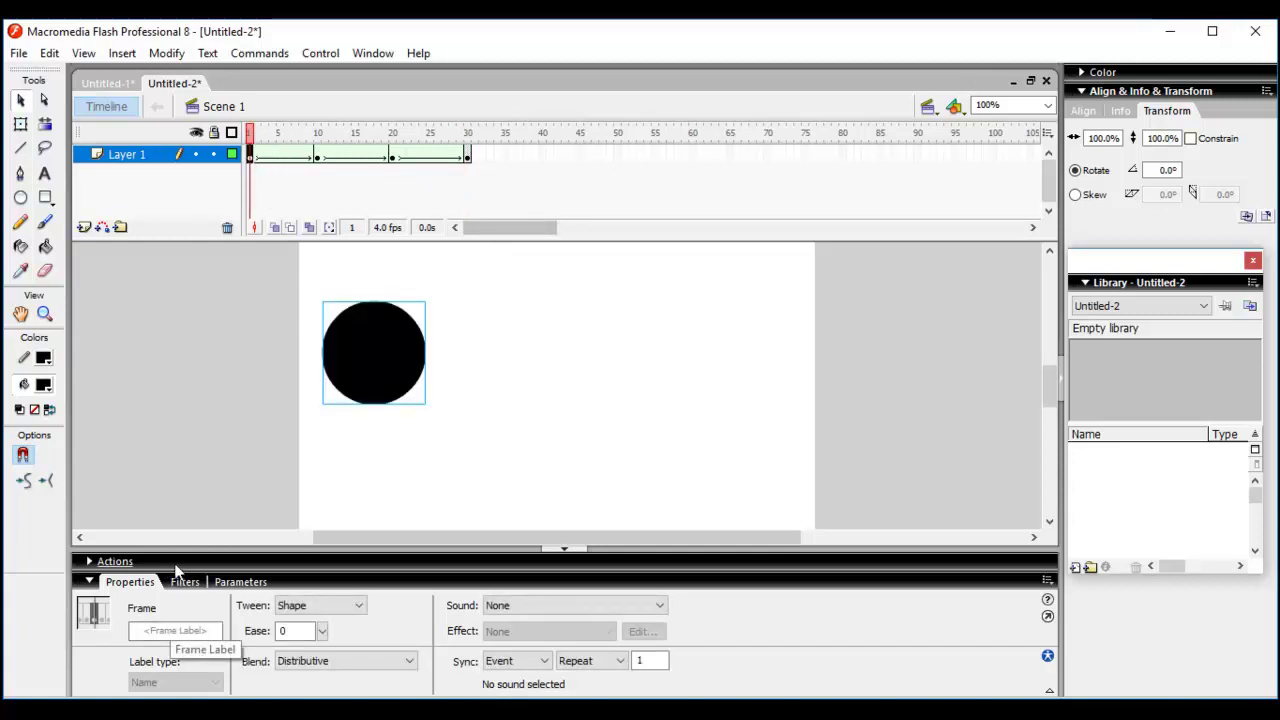
{"action": "left_click", "coordinate": [113, 561]}
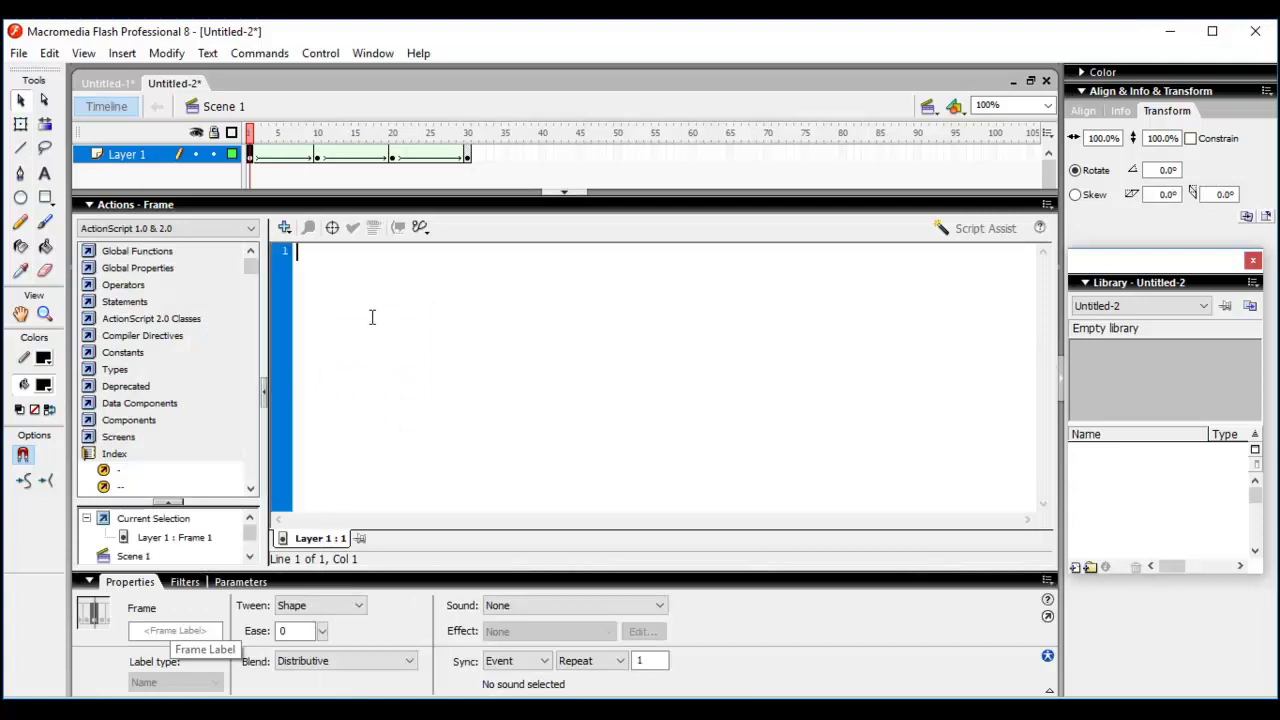
{"action": "type", "text": "stop();"}
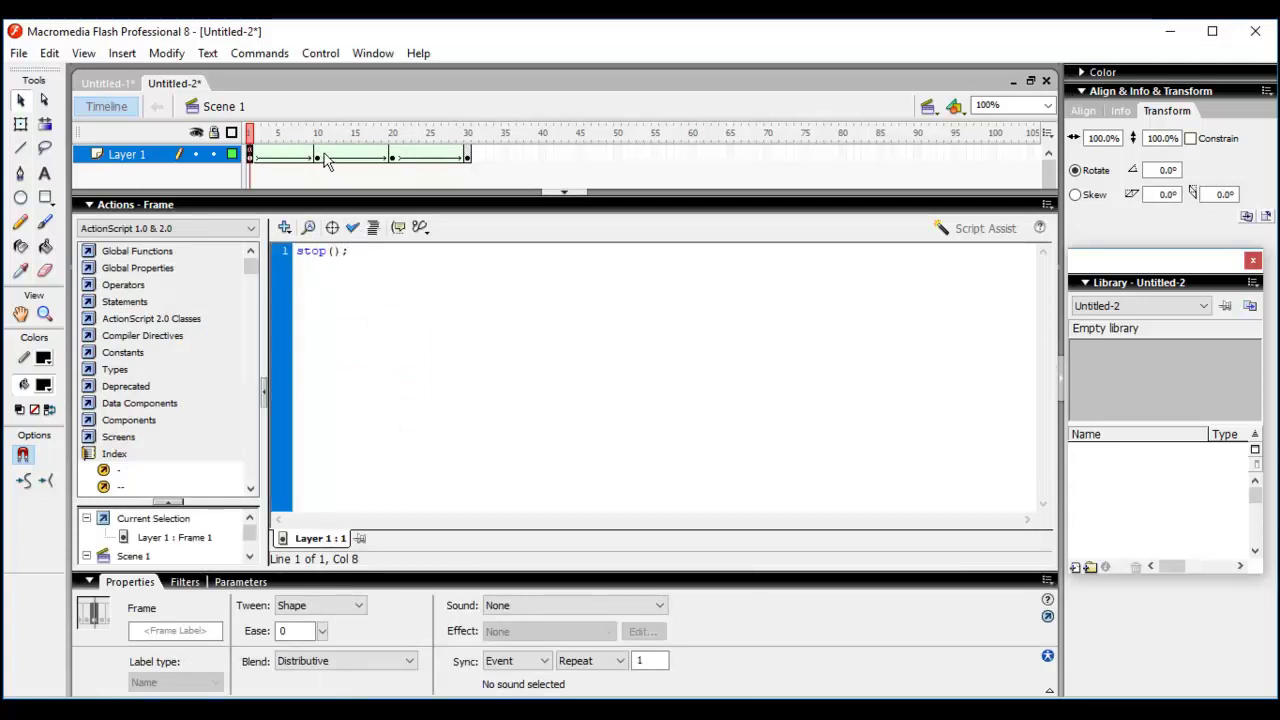
Add the frame action stop(); to keyframe 10
{"action": "left_click", "coordinate": [320, 155]}
{"action": "left_click", "coordinate": [376, 279]}
{"action": "type", "text": "s"}
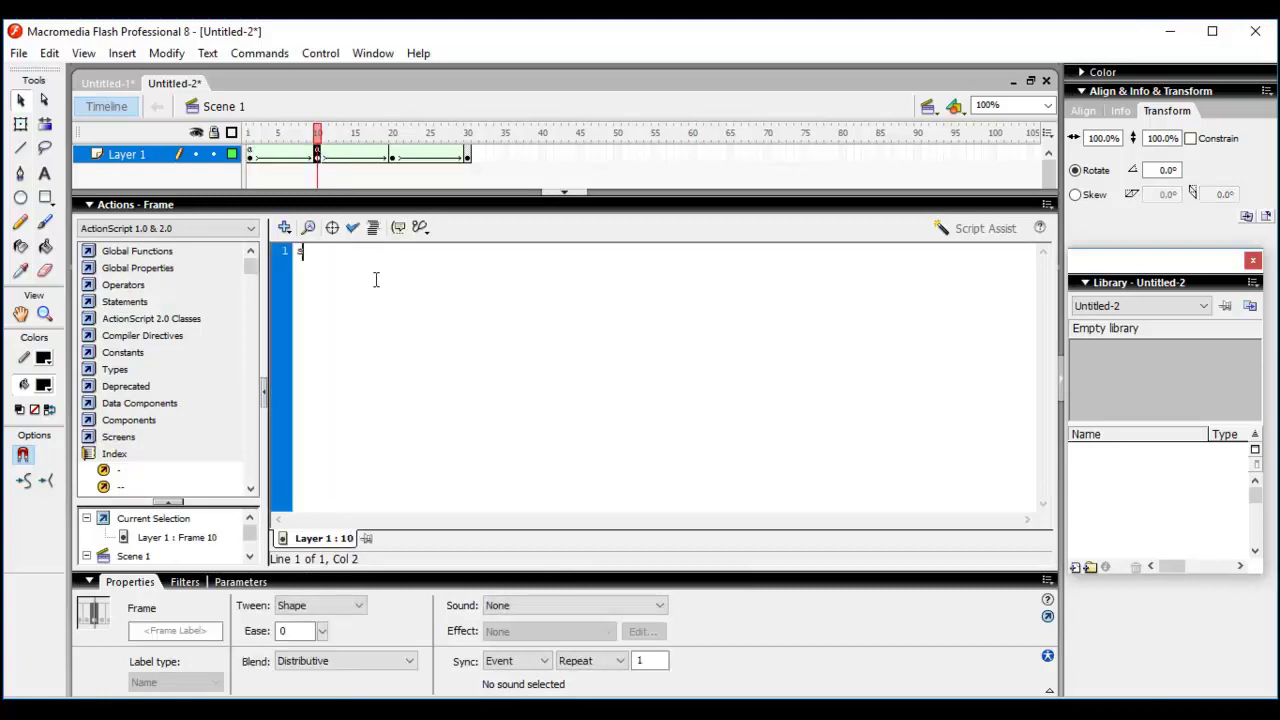
{"action": "type", "text": "top();"}
Add the frame action stop(); to keyframe 20
{"action": "left_click", "coordinate": [392, 155]}
{"action": "left_click", "coordinate": [399, 275]}
{"action": "type", "text": "s"}
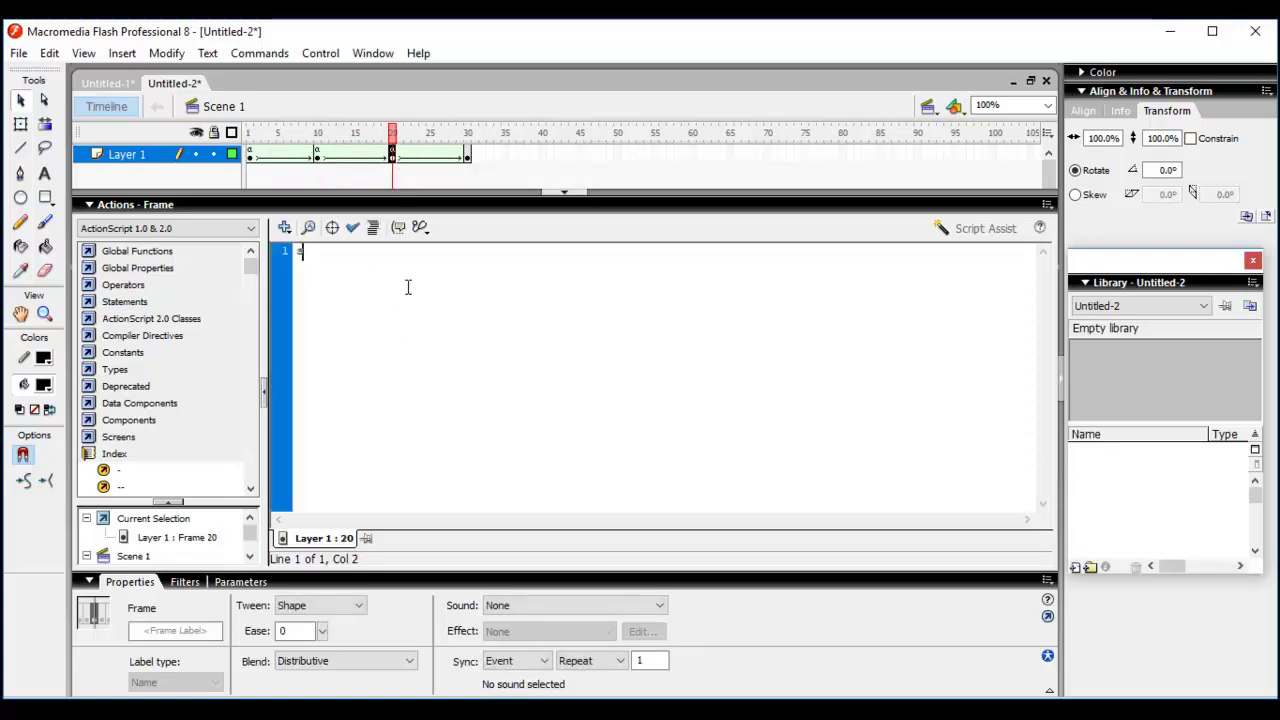
{"action": "type", "text": "top()"}
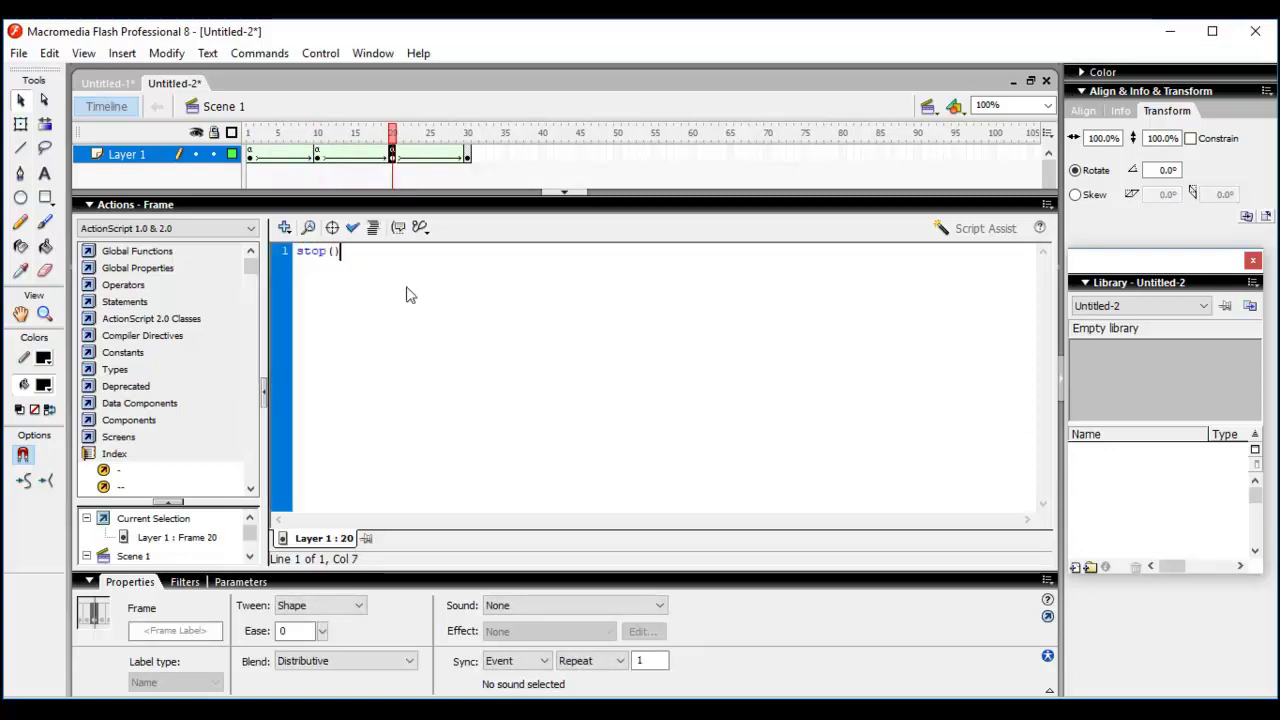
{"action": "type", "text": ";"}
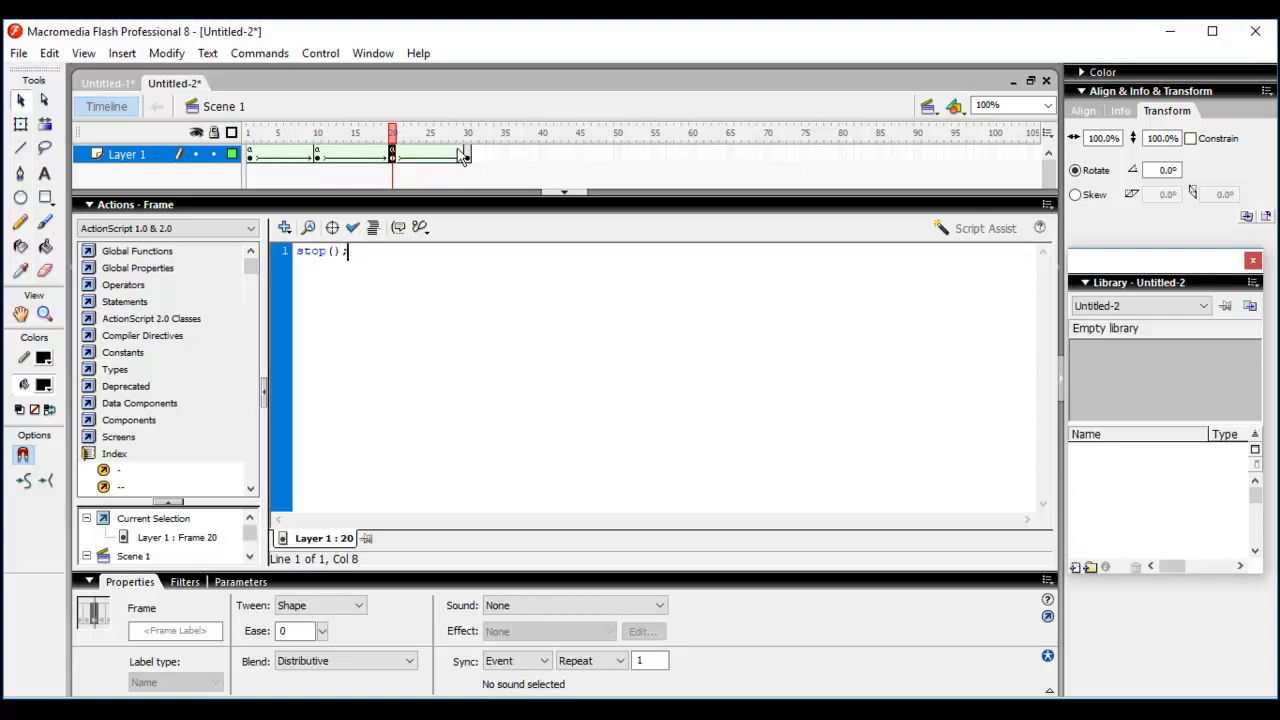
Add the frame action stop(); to keyframe 30 and collapse the script editor
{"action": "left_click", "coordinate": [464, 155]}
{"action": "left_click", "coordinate": [391, 276]}
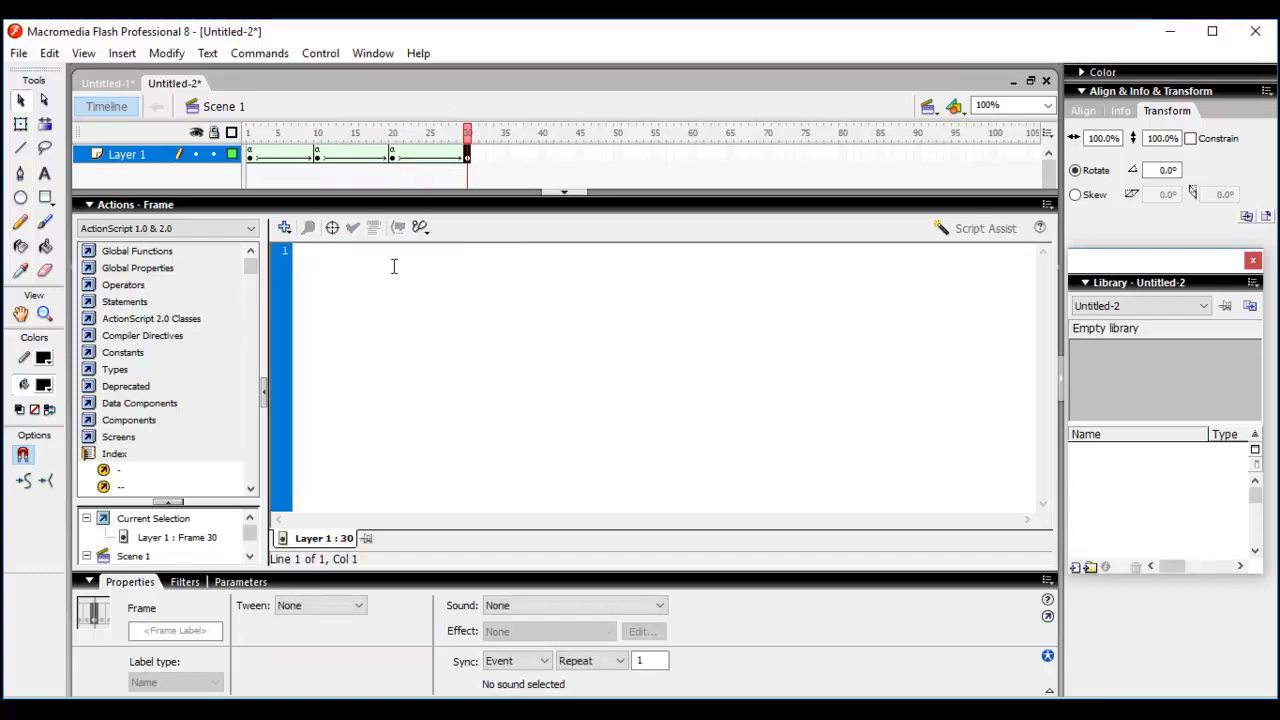
{"action": "type", "text": "stop"}
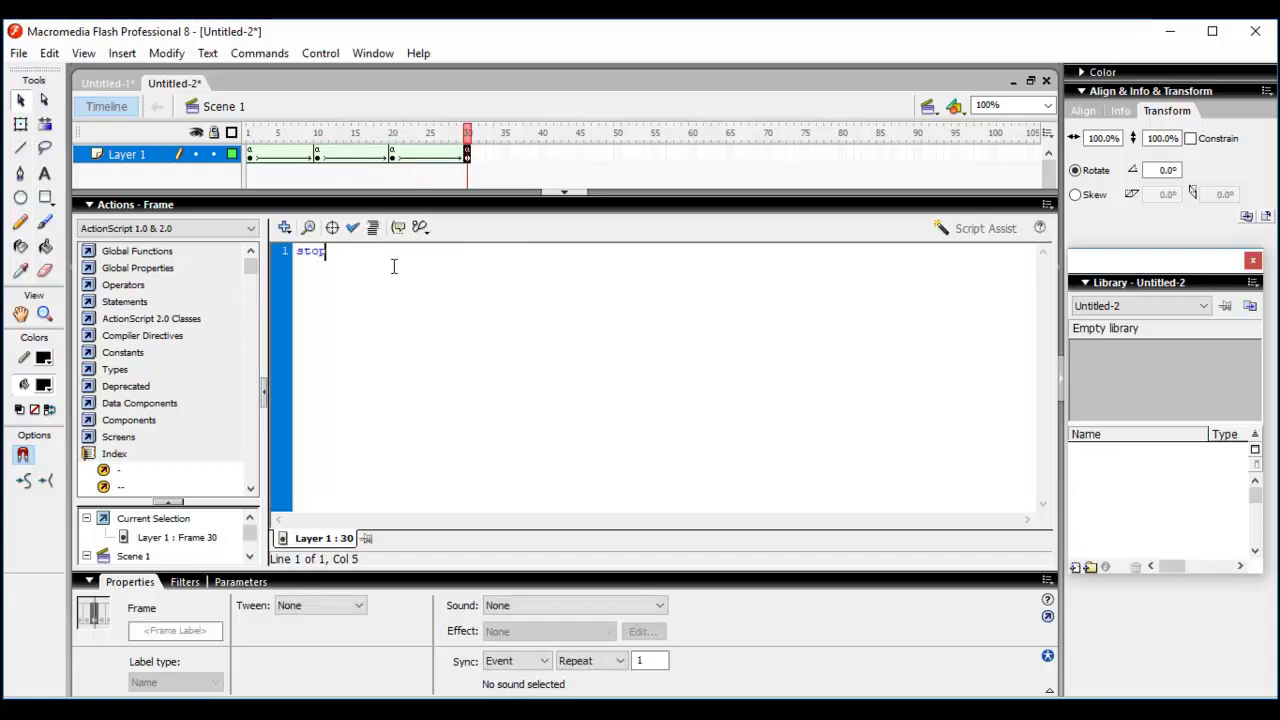
{"action": "type", "text": "("}
{"action": "type", "text": "()"}
{"action": "type", "text": ";"}
{"action": "left_click", "coordinate": [412, 205]}
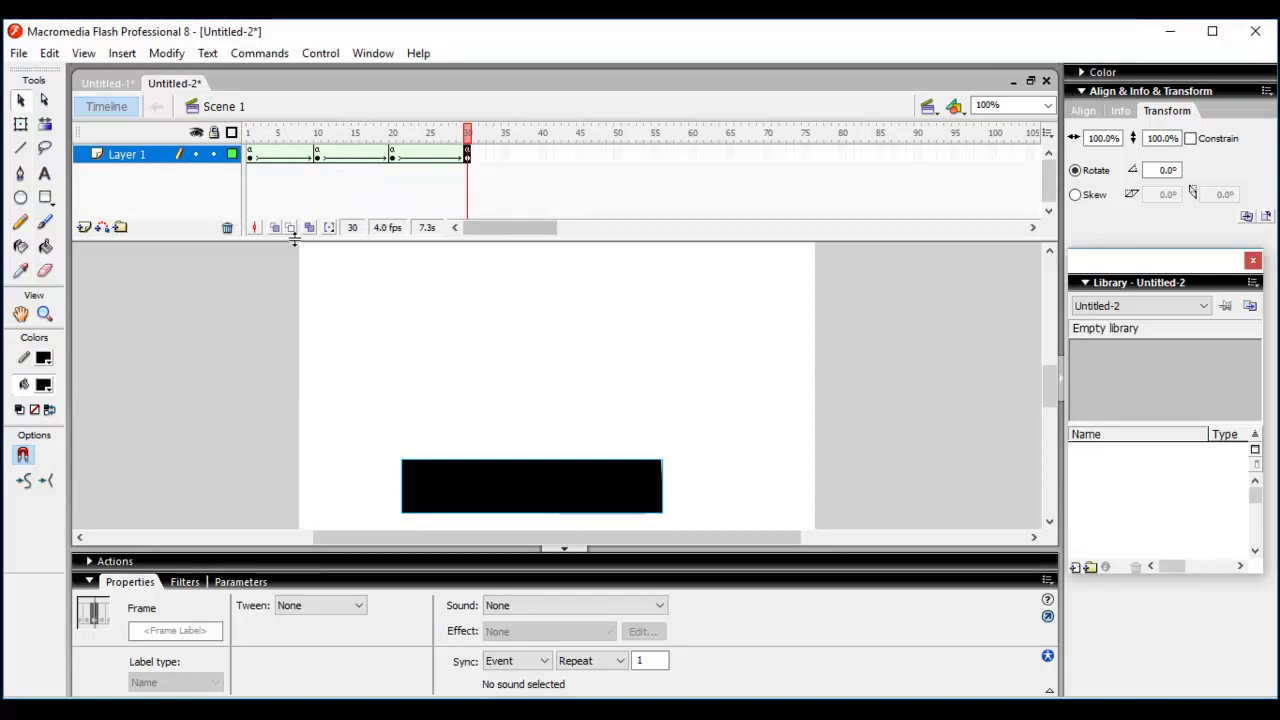
Review the shapes on keyframes 1, 10, 20 and 30, and test the movie in the preview player
{"action": "left_click", "coordinate": [251, 157]}
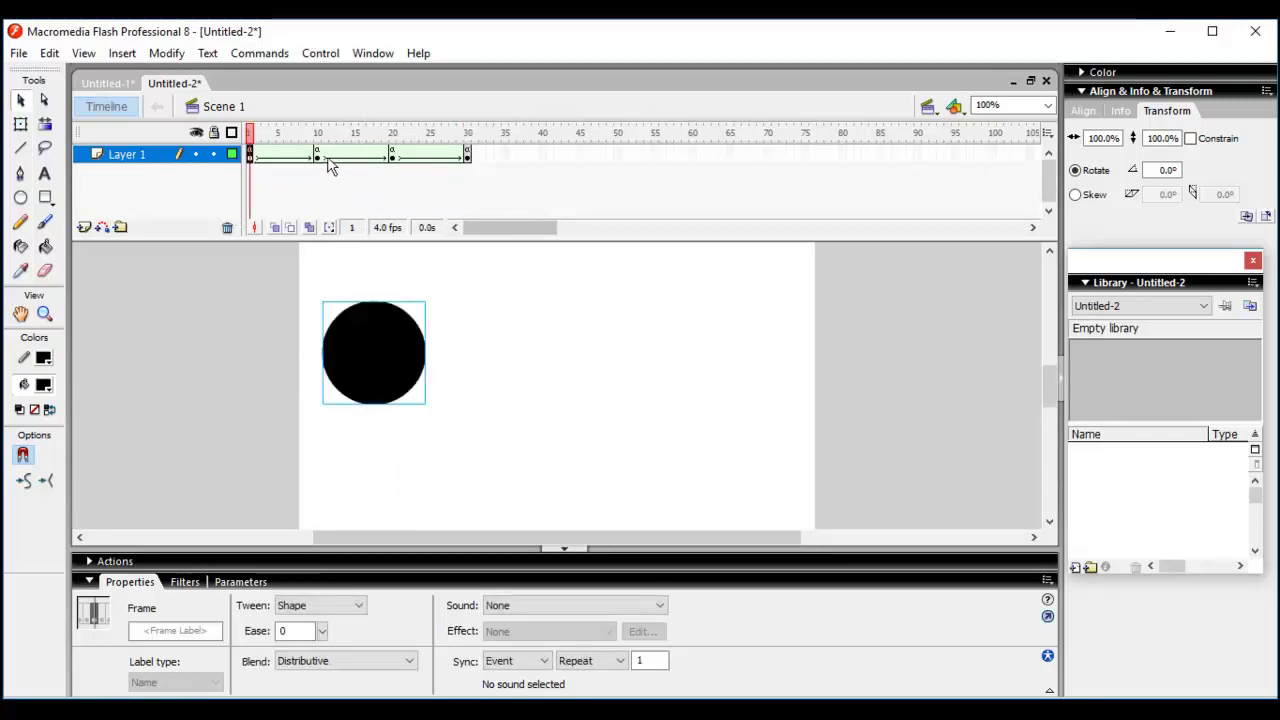
{"action": "left_click", "coordinate": [330, 165]}
{"action": "left_click", "coordinate": [391, 157]}
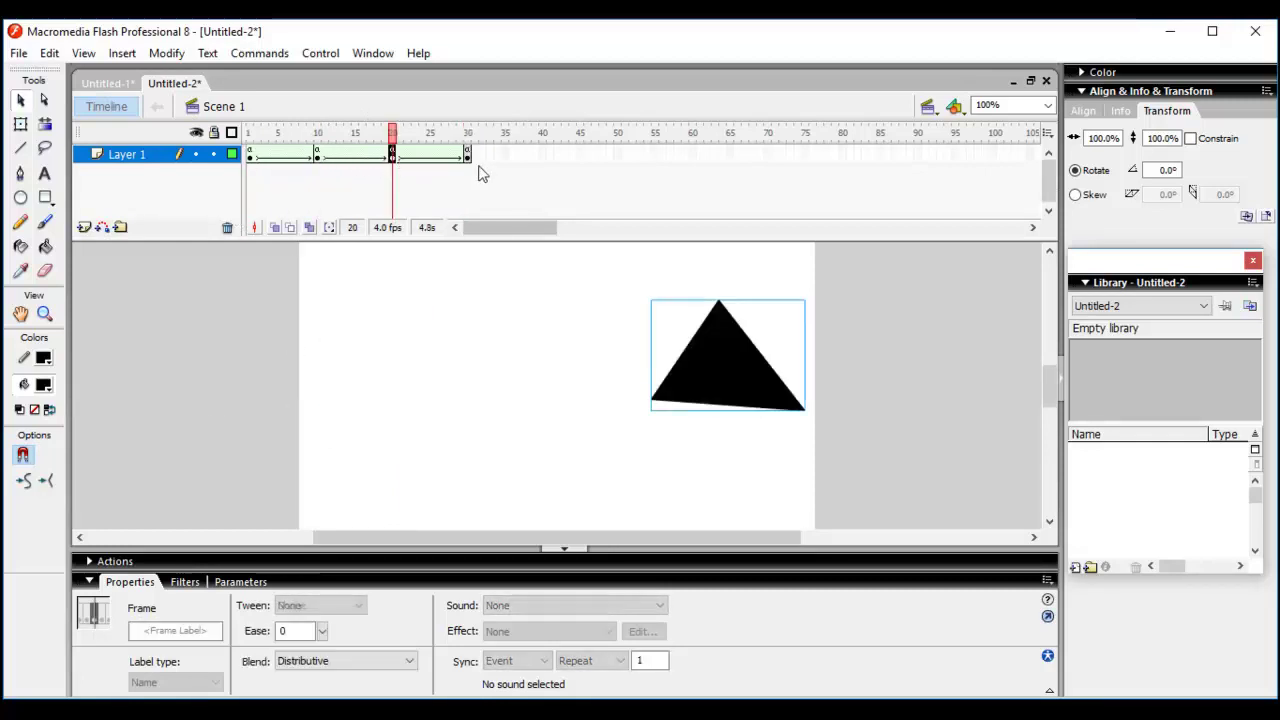
{"action": "left_click", "coordinate": [460, 155]}
{"action": "left_click", "coordinate": [467, 155]}
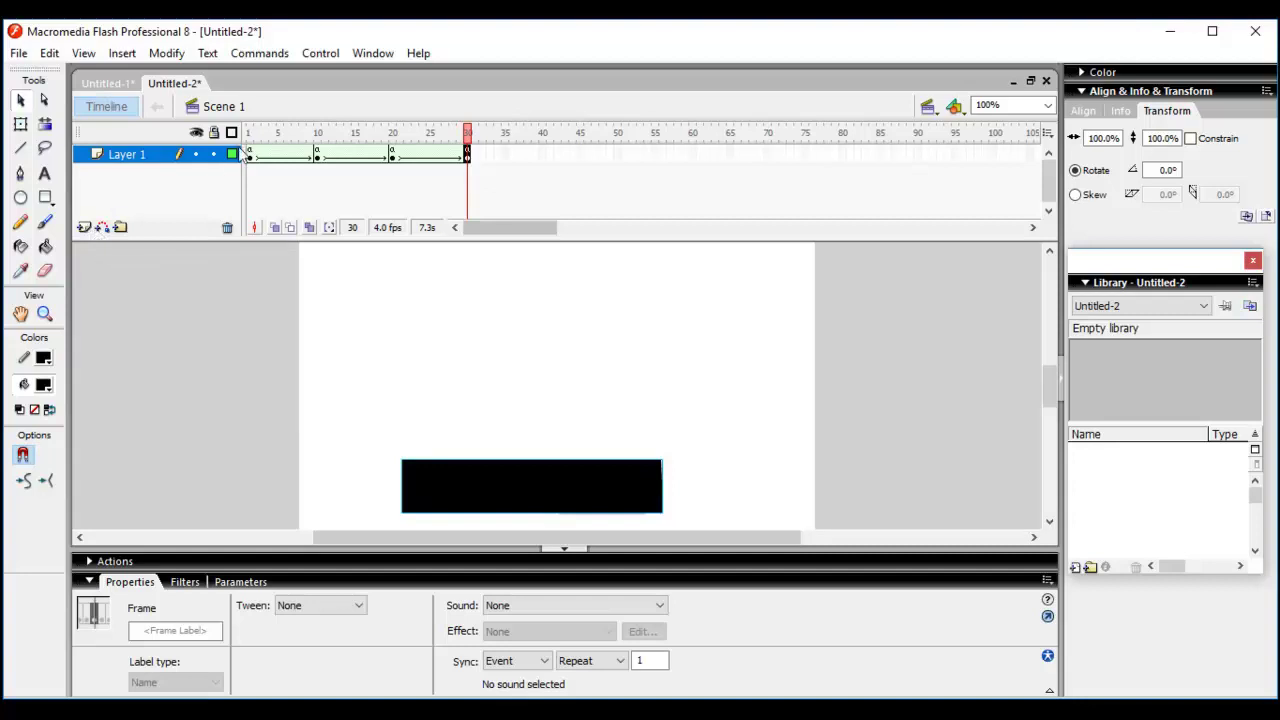
{"action": "left_click", "coordinate": [307, 55]}
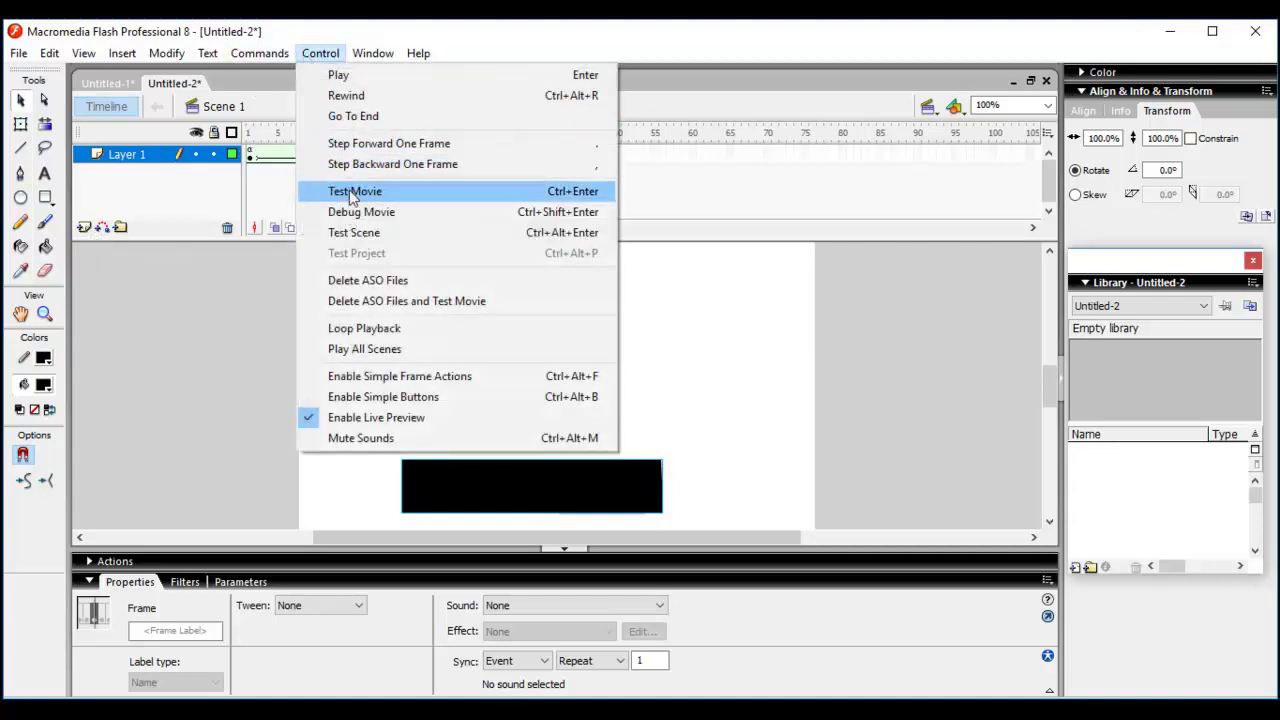
{"action": "left_click", "coordinate": [345, 191]}
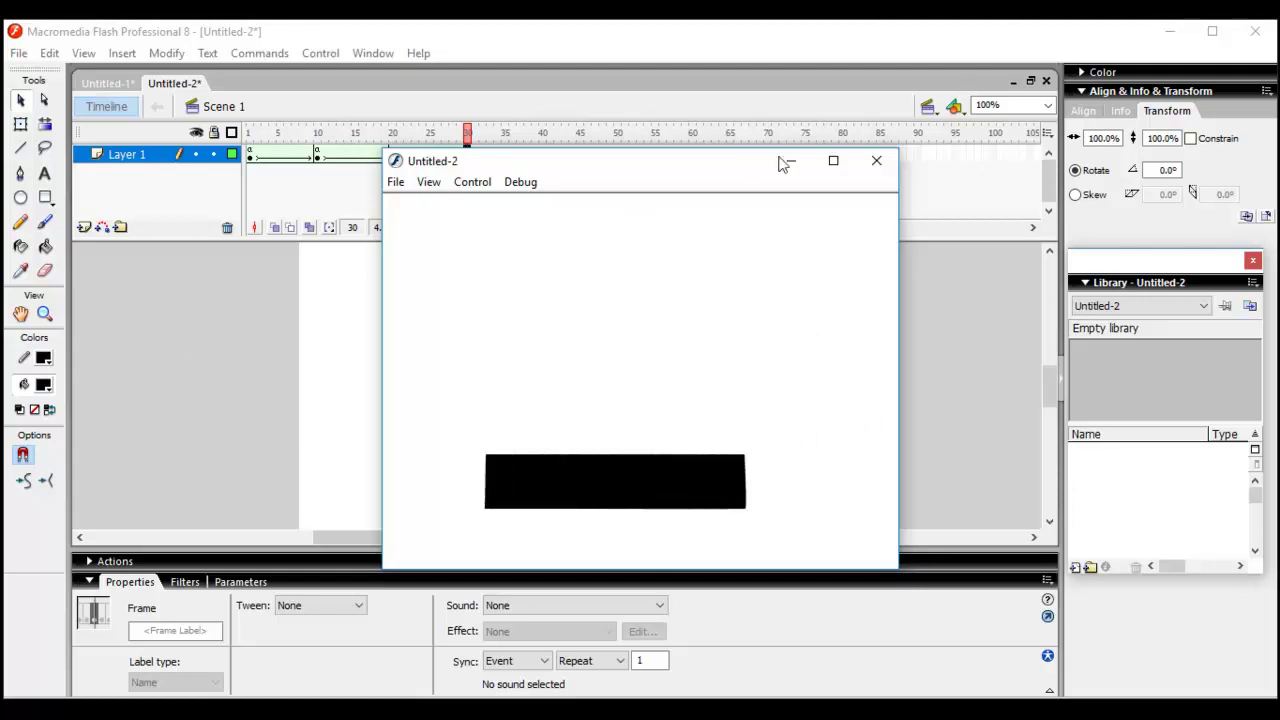
{"action": "left_click", "coordinate": [874, 160]}
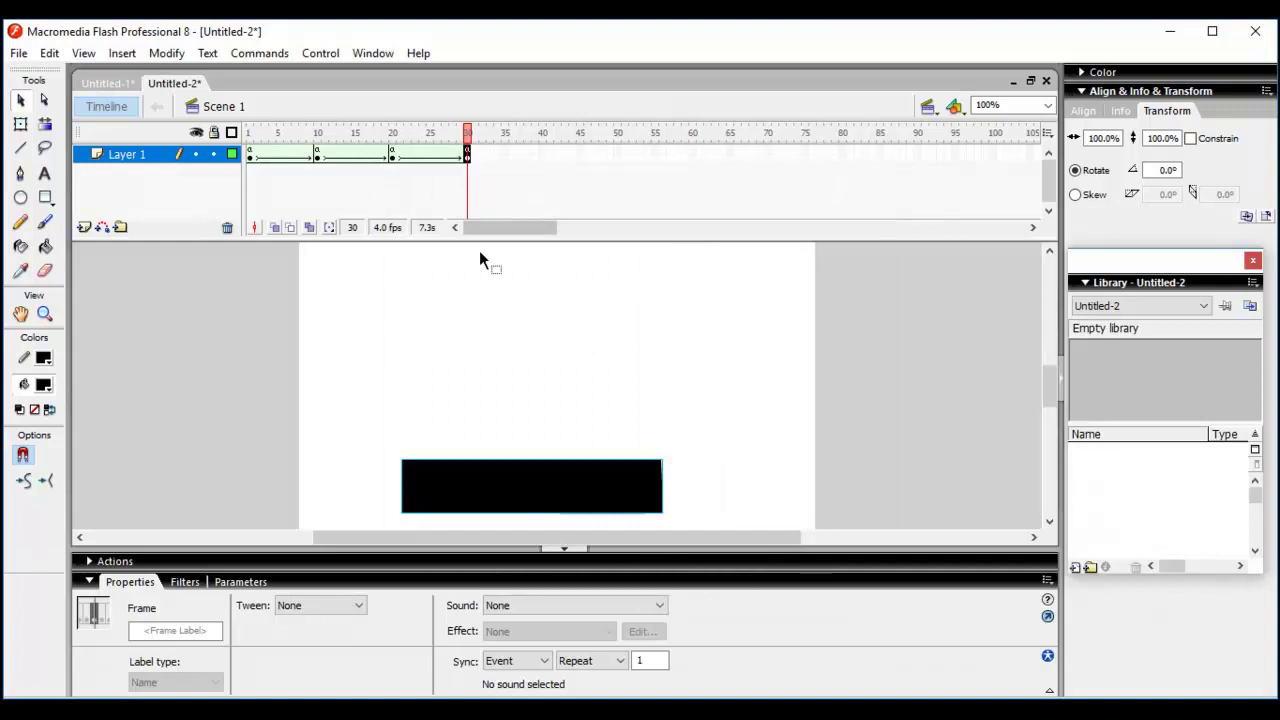
Turn on onion skinning and extend its start marker back to frame 1
{"action": "left_click", "coordinate": [275, 228]}
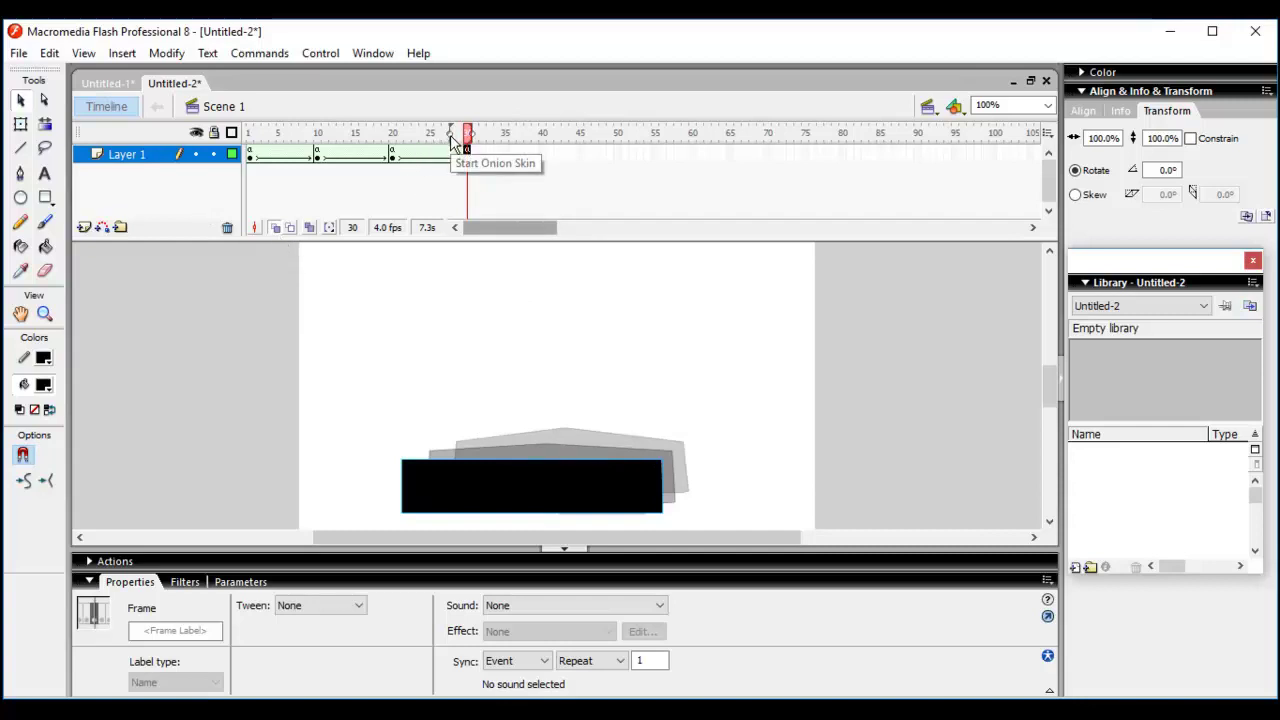
{"action": "mouse_move", "coordinate": [450, 138]}
{"action": "left_mouse_down"}
{"action": "mouse_move", "coordinate": [233, 155]}
{"action": "mouse_move", "coordinate": [245, 150]}
{"action": "left_mouse_up"}
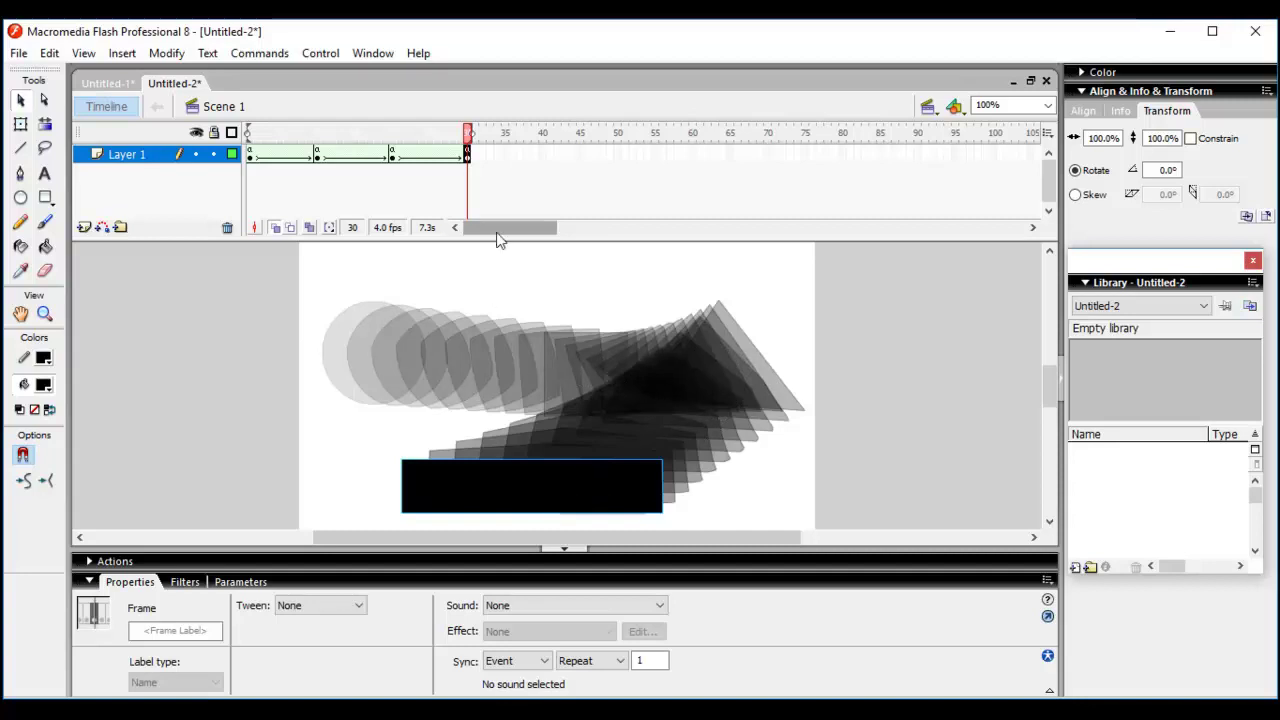
Show the onion skins as outlines and scrub the playhead to frames 20 and 10 and back to frame 30
{"action": "left_click", "coordinate": [291, 228]}
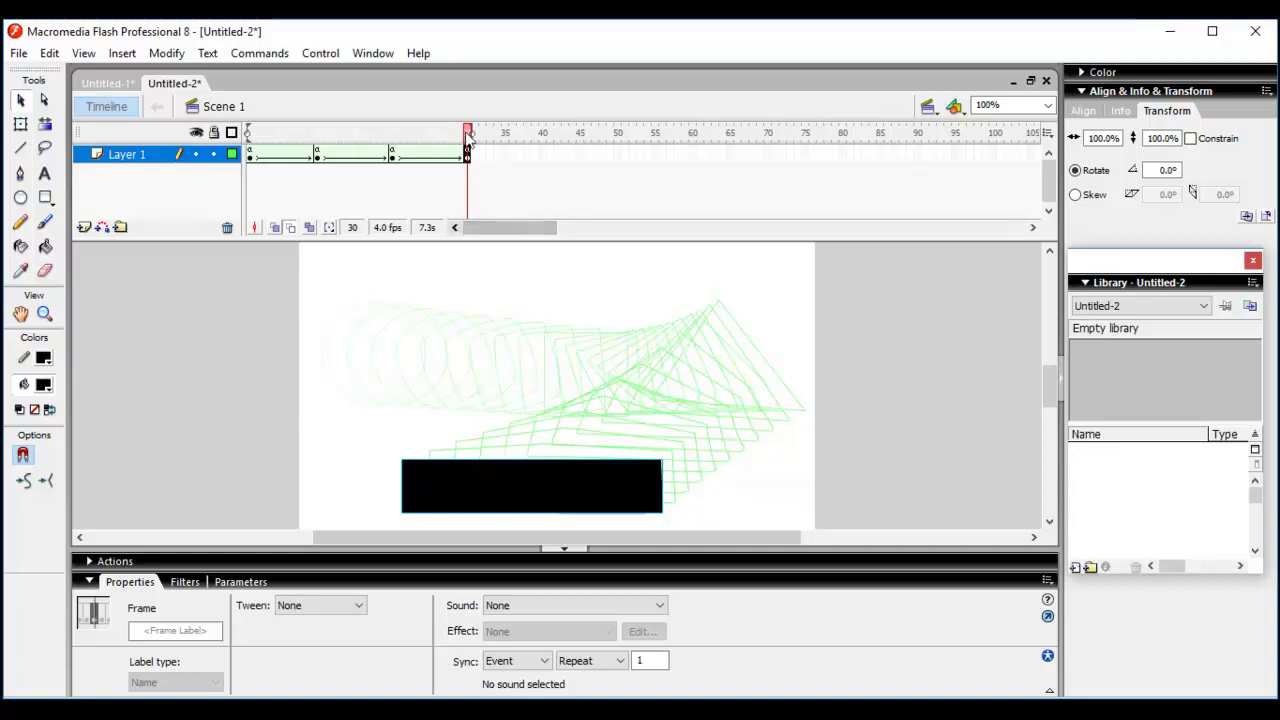
{"action": "left_click_drag", "start_coordinate": [470, 135], "coordinate": [394, 135]}
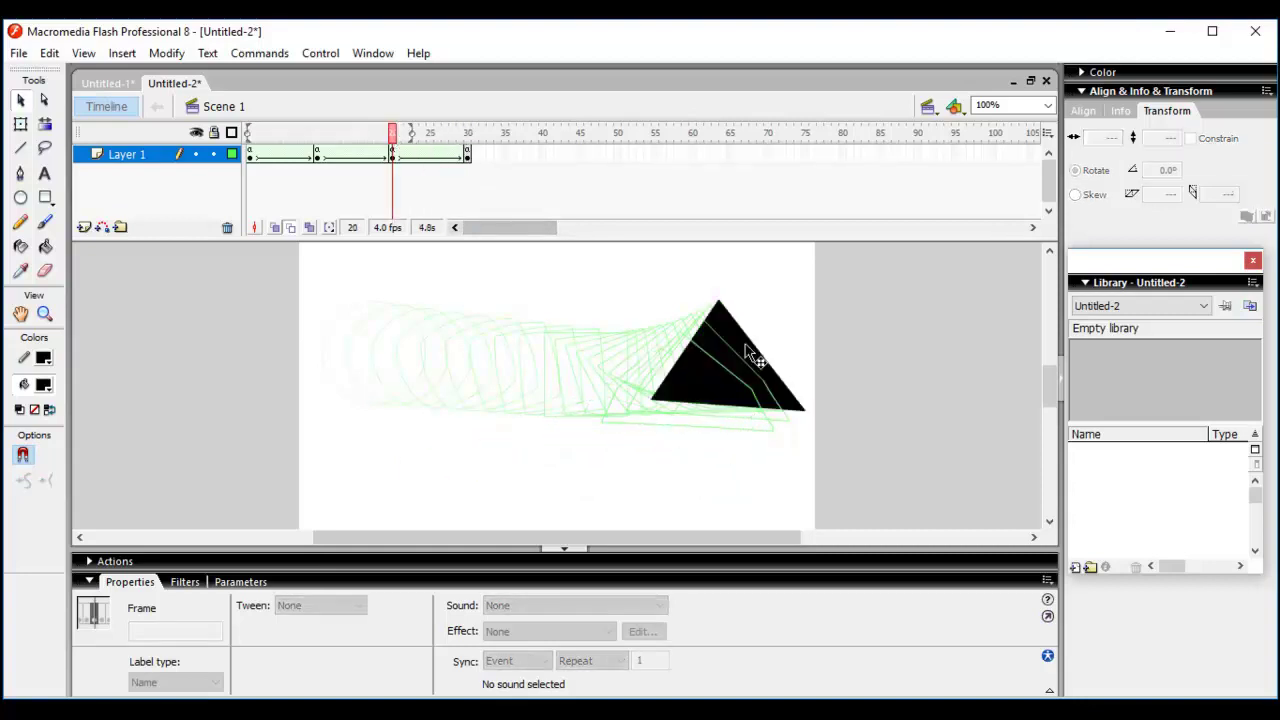
{"action": "left_click_drag", "start_coordinate": [396, 136], "coordinate": [320, 158]}
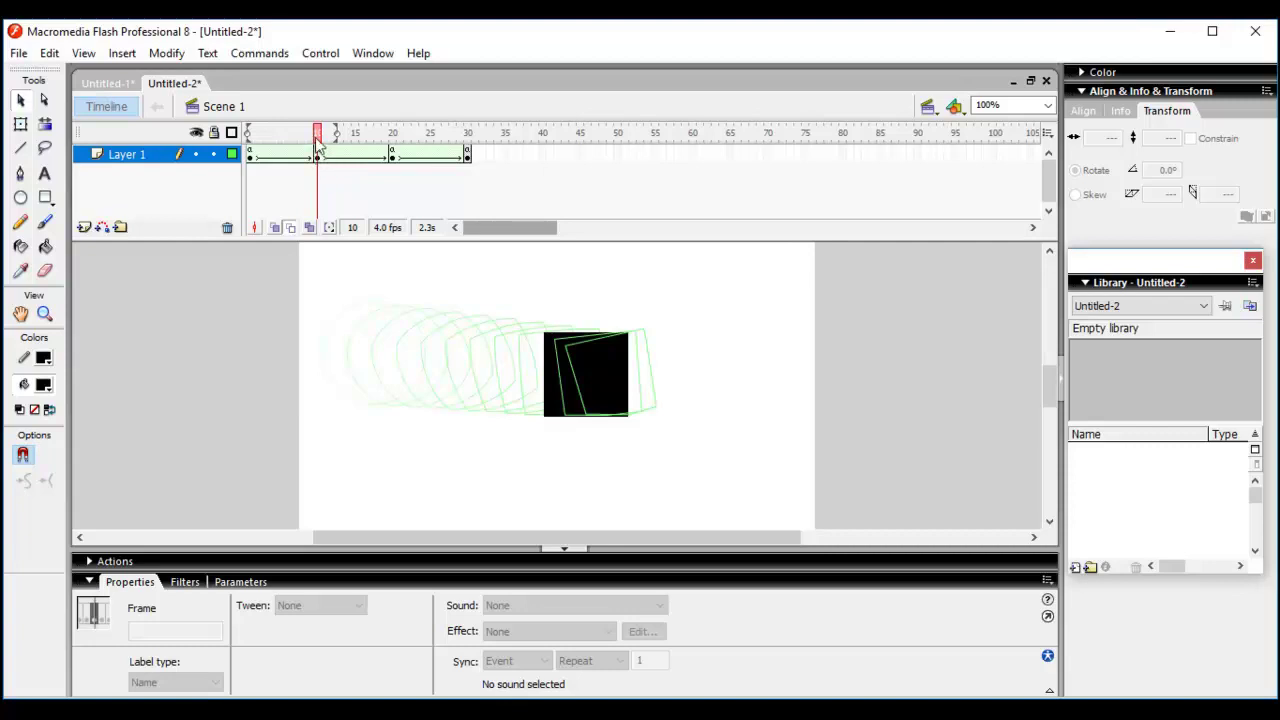
{"action": "left_click_drag", "start_coordinate": [319, 140], "coordinate": [491, 154]}
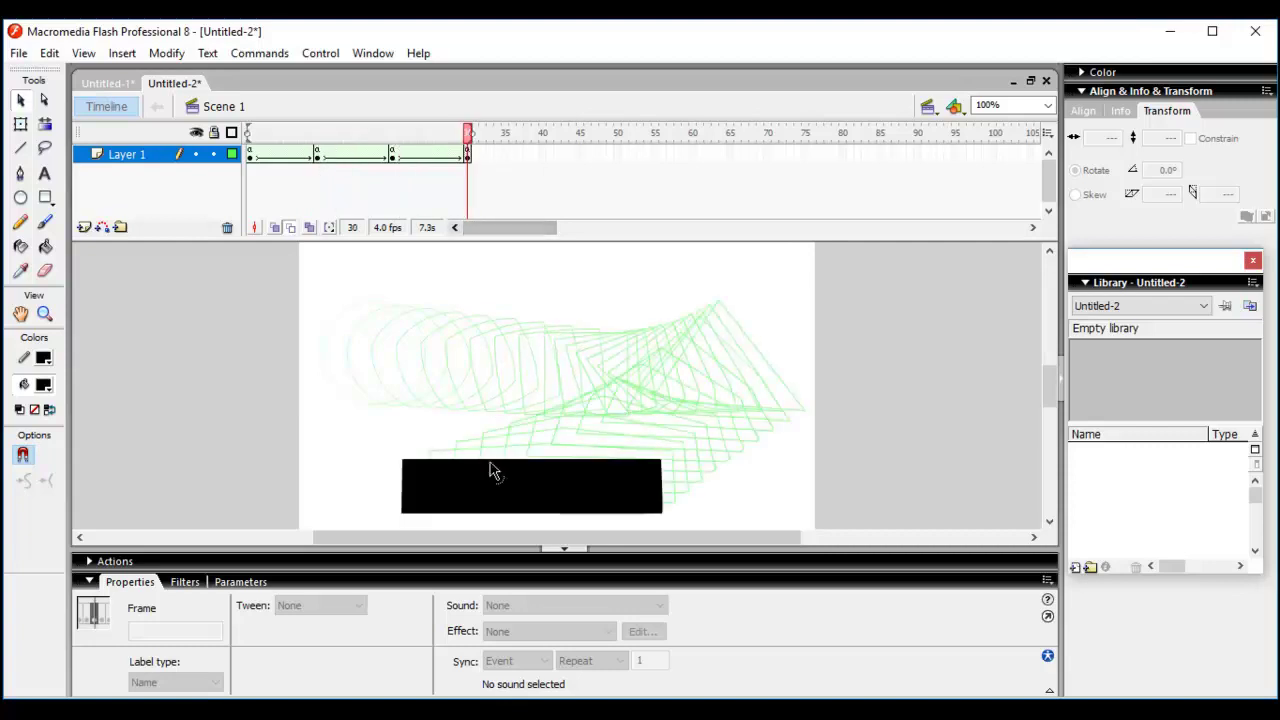
Turn on editing of multiple frames, and toggle onion skin outlines off and back on to compare the shapes
{"action": "left_click", "coordinate": [310, 229]}
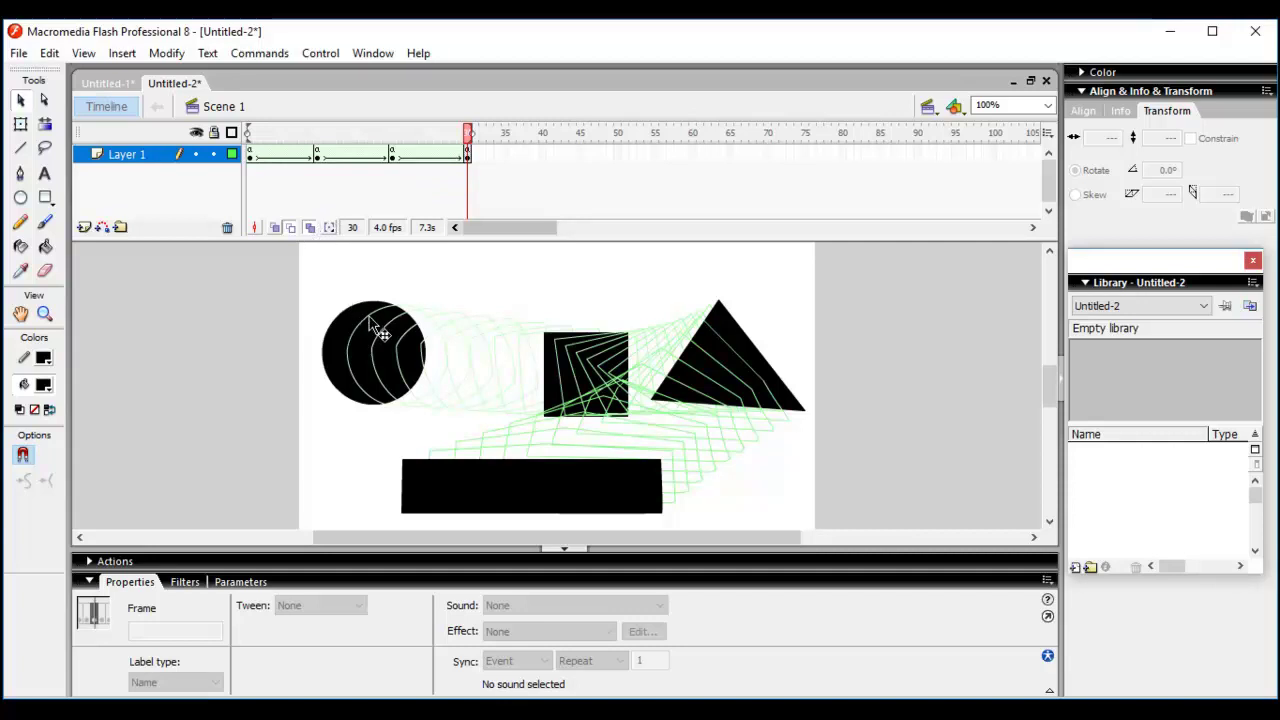
{"action": "left_click", "coordinate": [291, 228]}
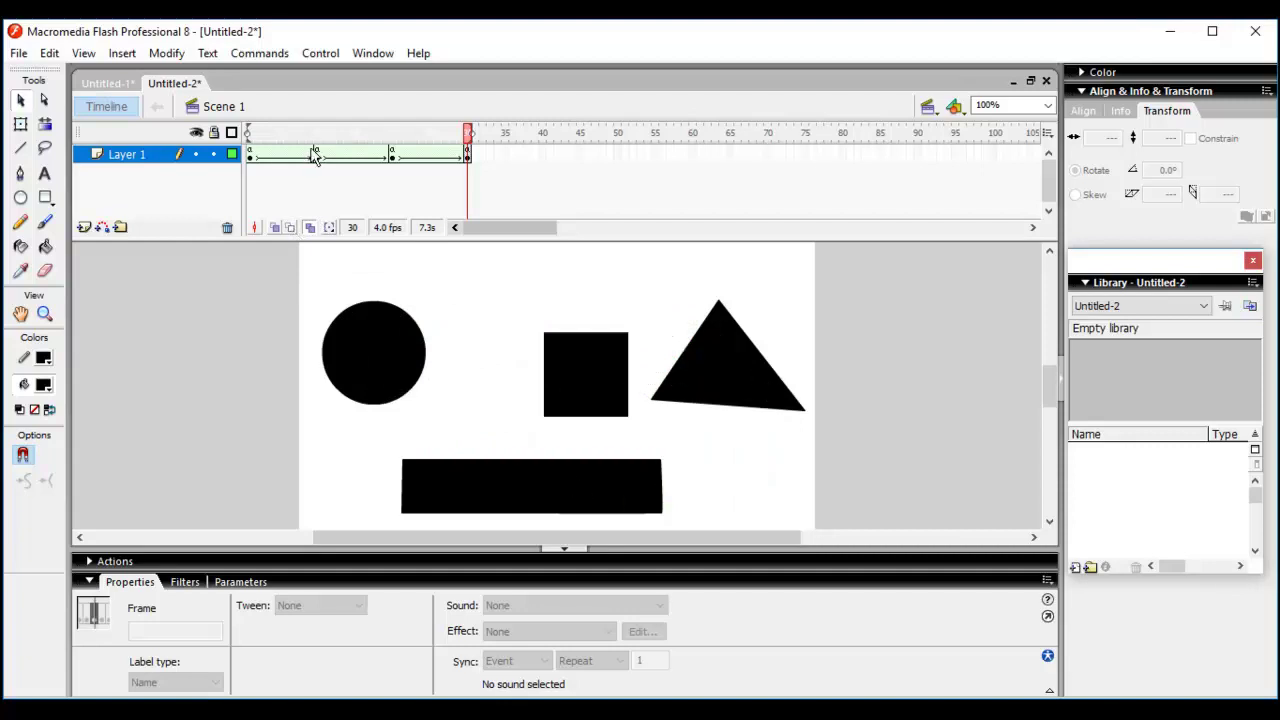
{"action": "left_click", "coordinate": [291, 228]}
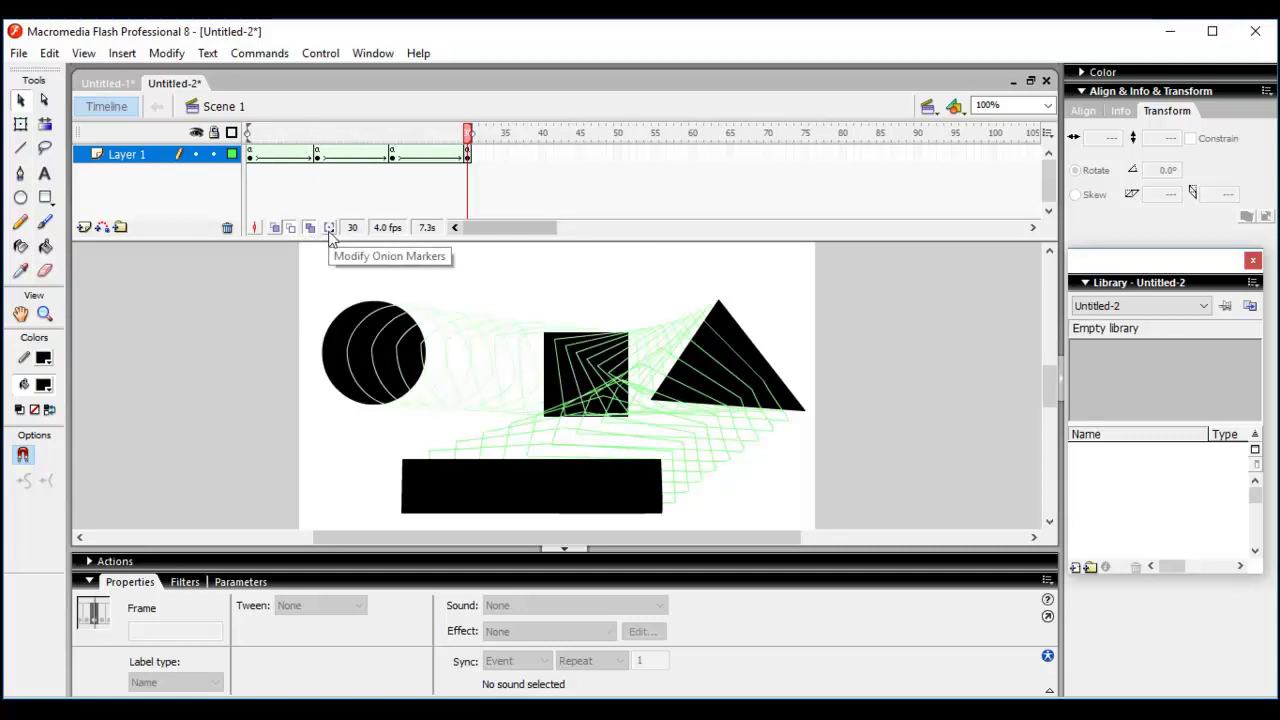
Try the onion marker ranges Onion All and Onion 5, and set the markers to Onion 2
{"action": "left_click", "coordinate": [330, 229]}
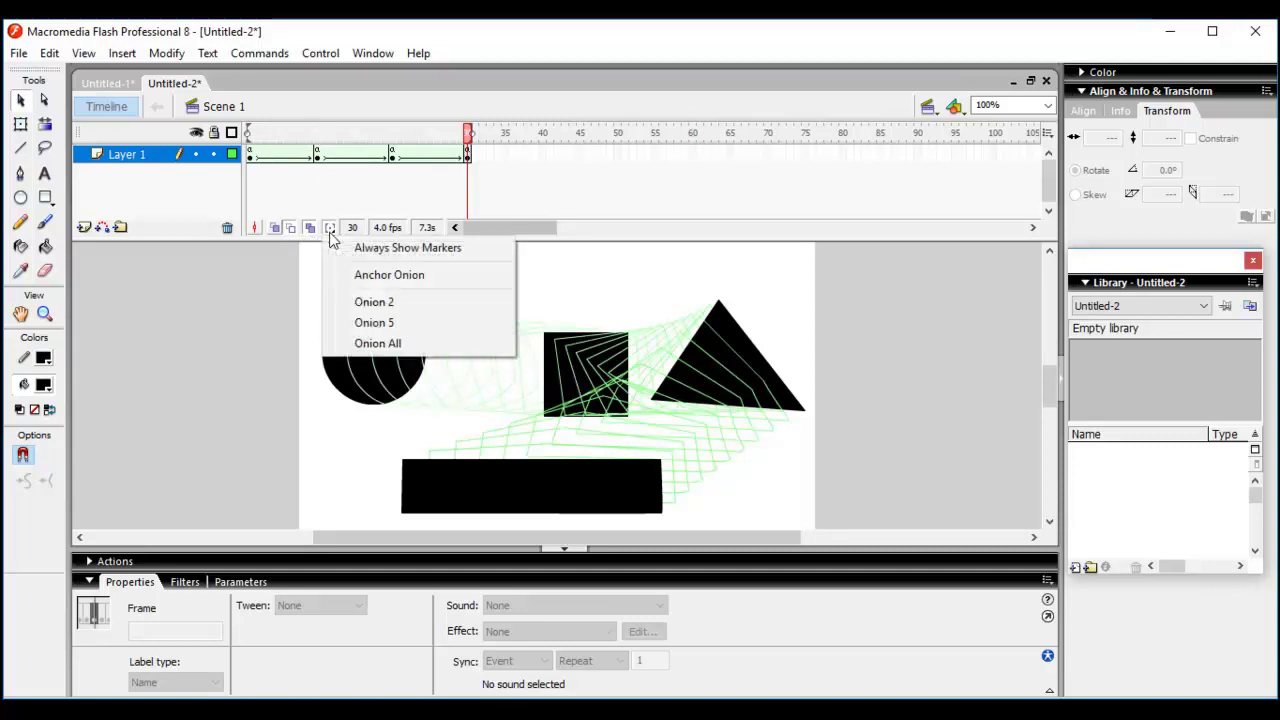
{"action": "left_click", "coordinate": [379, 345]}
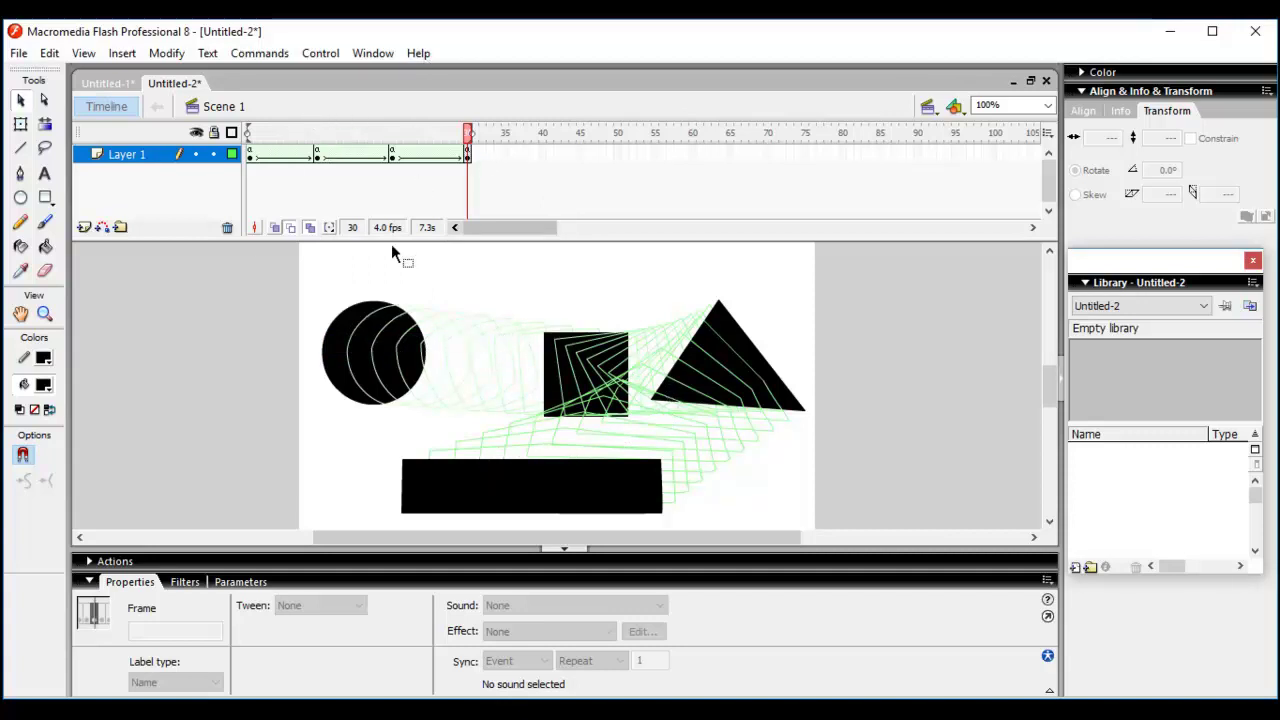
{"action": "left_click", "coordinate": [325, 229]}
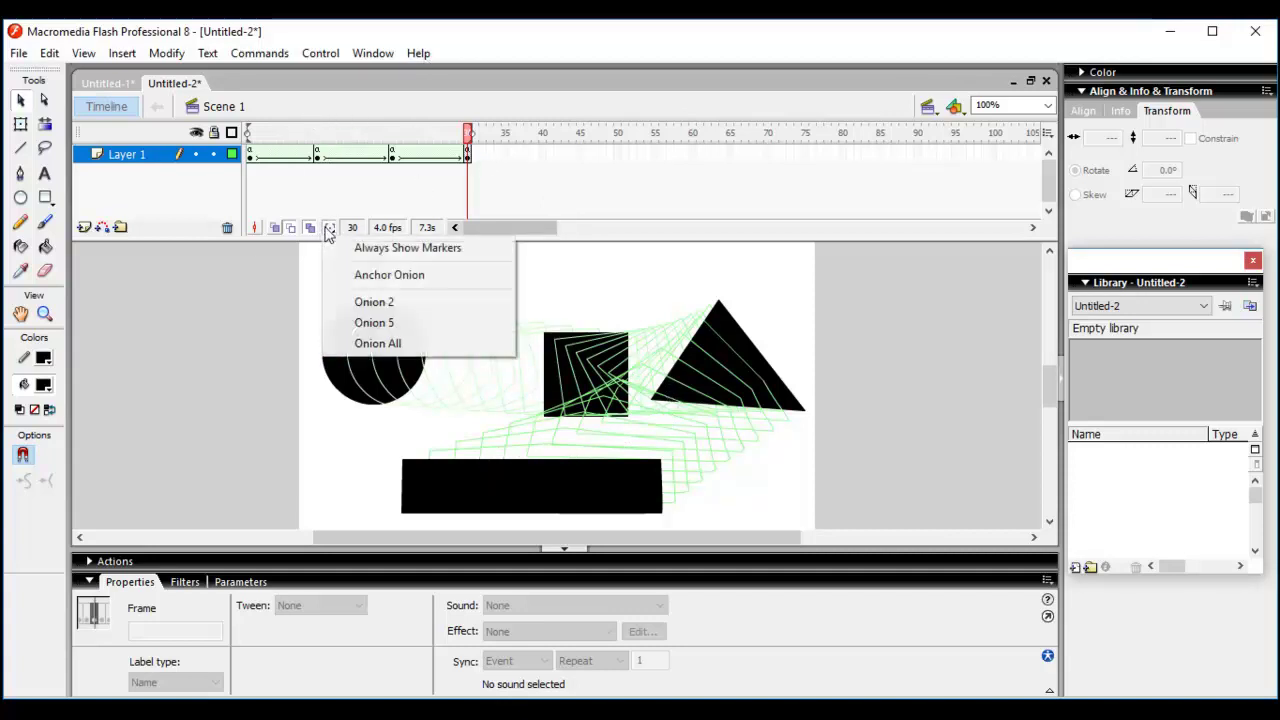
{"action": "left_click", "coordinate": [361, 327]}
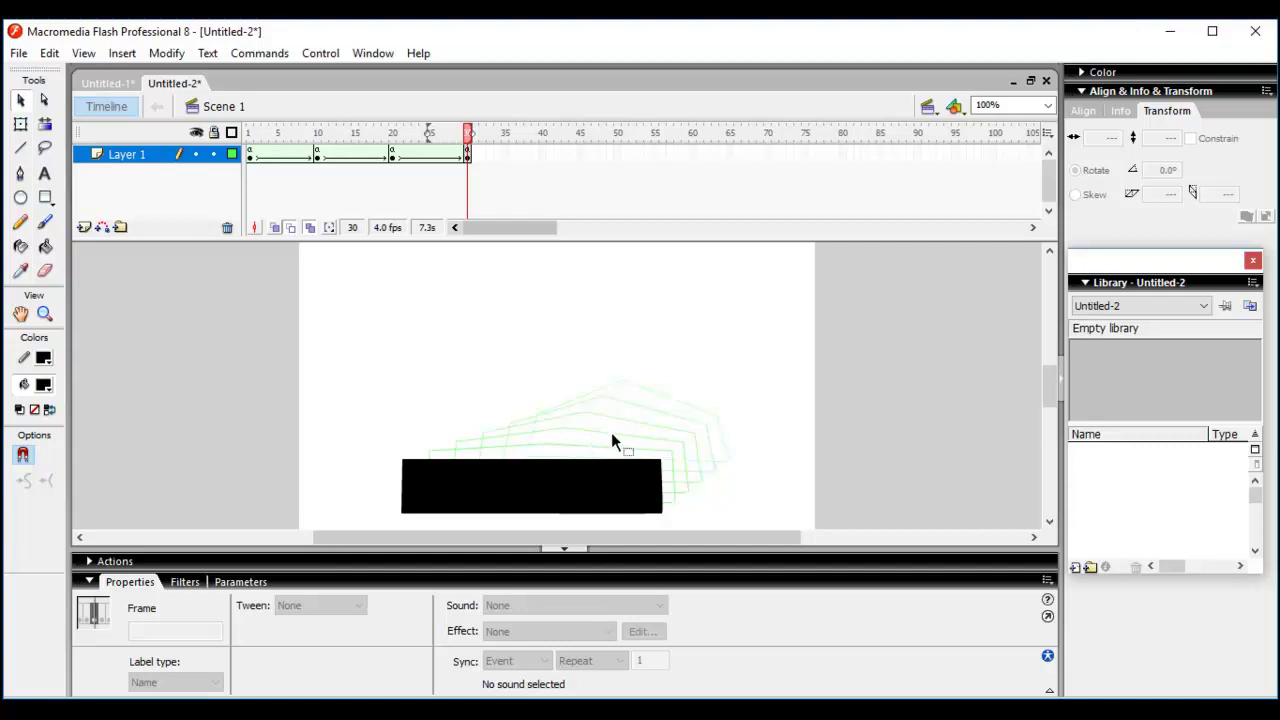
{"action": "left_click", "coordinate": [330, 227]}
{"action": "left_click", "coordinate": [368, 303]}
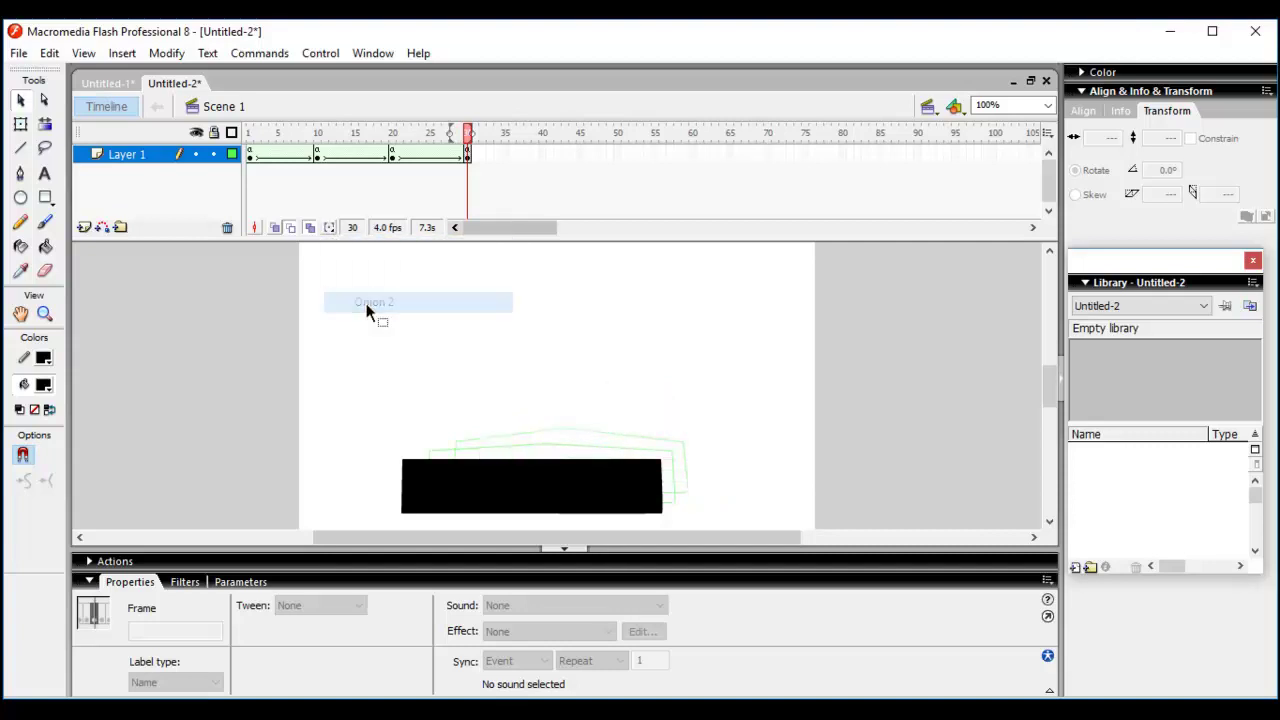
{"action": "left_click", "coordinate": [331, 229]}
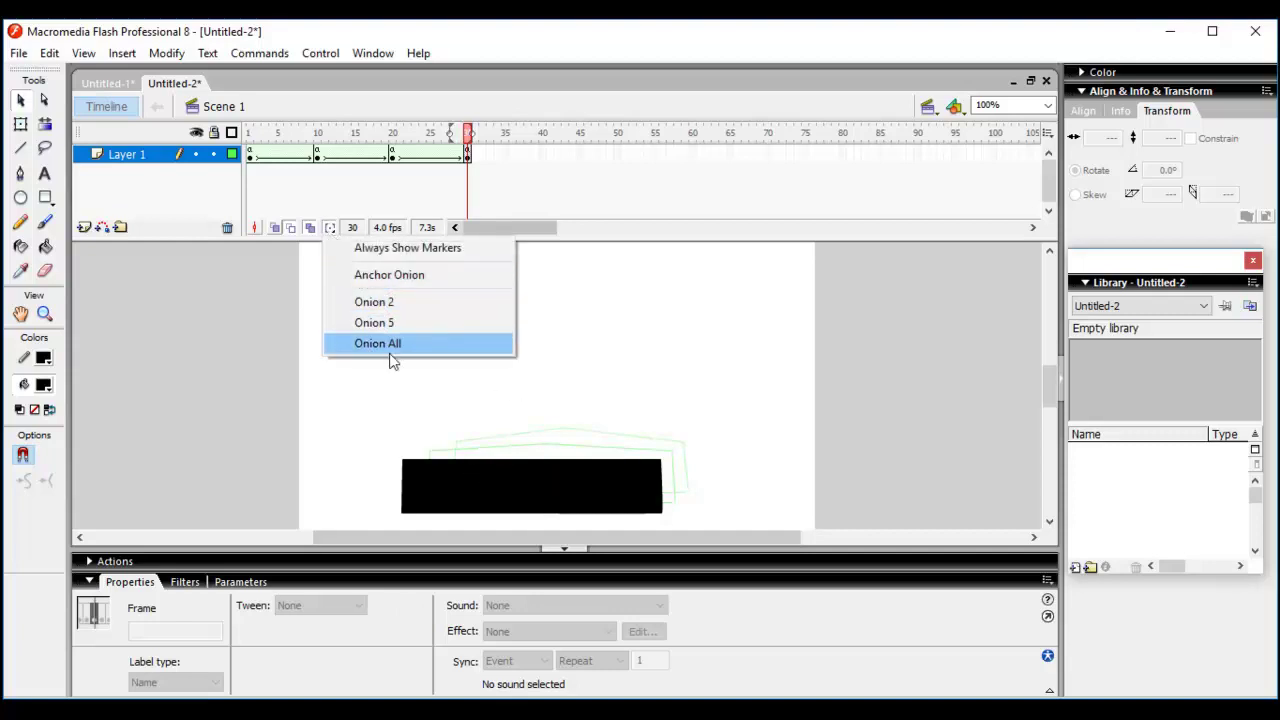
{"action": "left_click", "coordinate": [517, 300]}
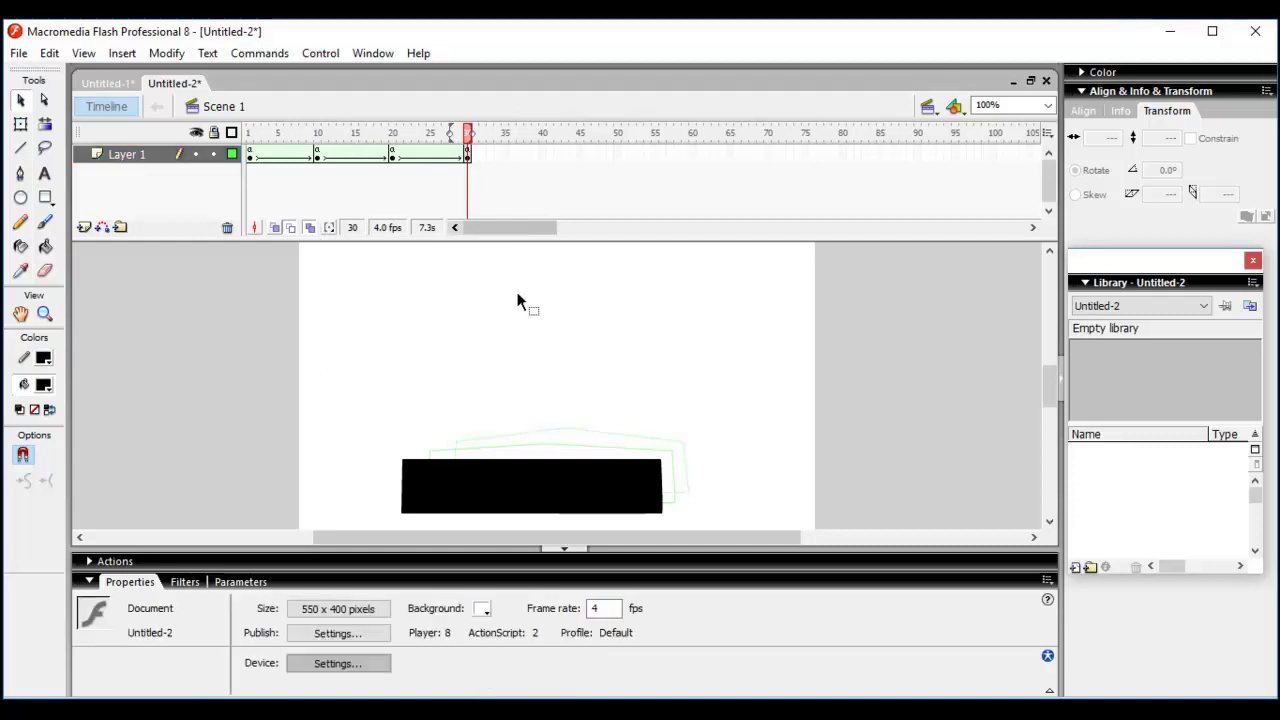
Create a new blank Flash document
{"action": "left_click", "coordinate": [18, 53]}
{"action": "left_click", "coordinate": [52, 76]}
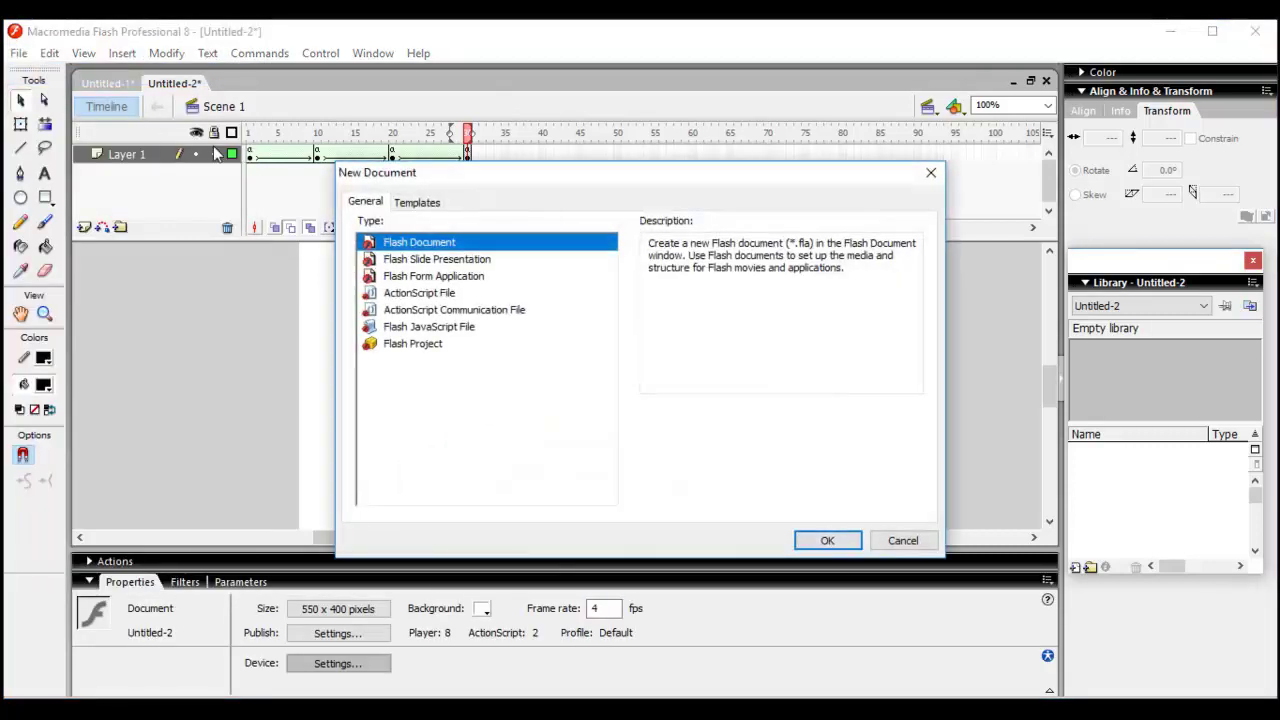
{"action": "double_click", "coordinate": [420, 244]}
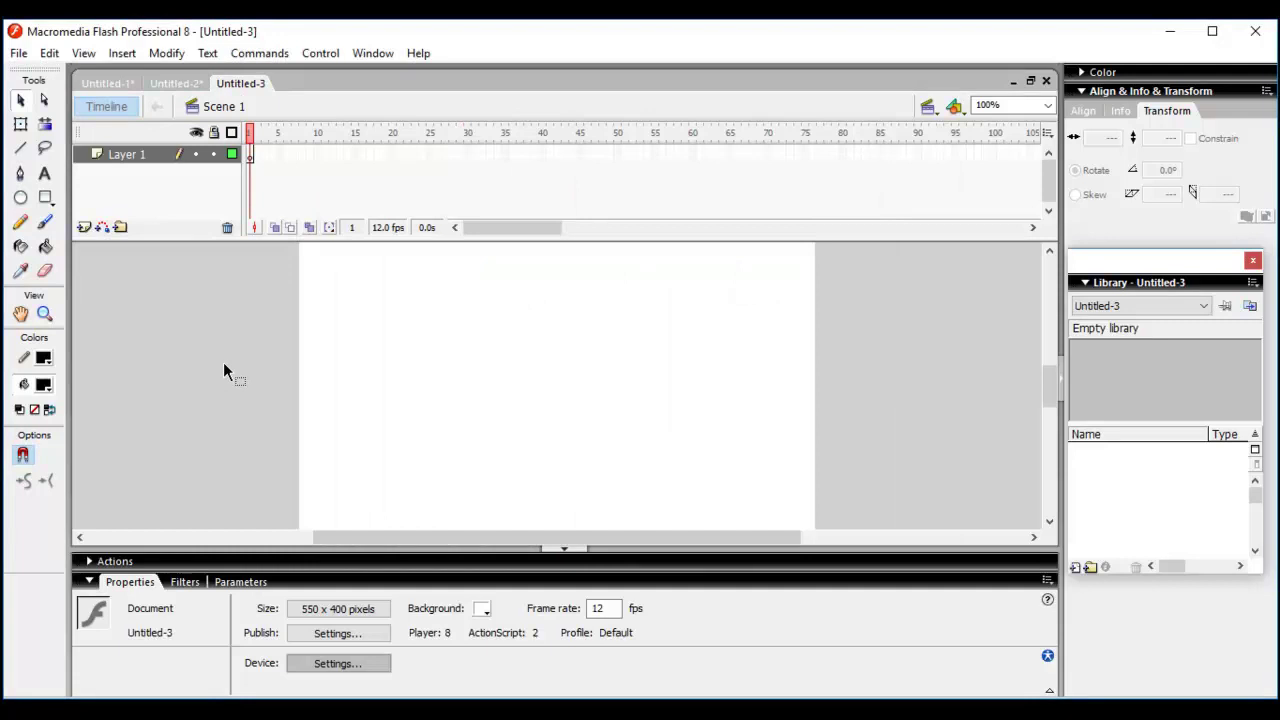
Draw a black oval about 92 by 141 px near the stage's left edge and convert it to movie clip Symbol 1
{"action": "key", "text": "o"}
{"action": "left_click_drag", "start_coordinate": [325, 289], "coordinate": [415, 418]}
{"action": "right_click", "coordinate": [376, 357]}
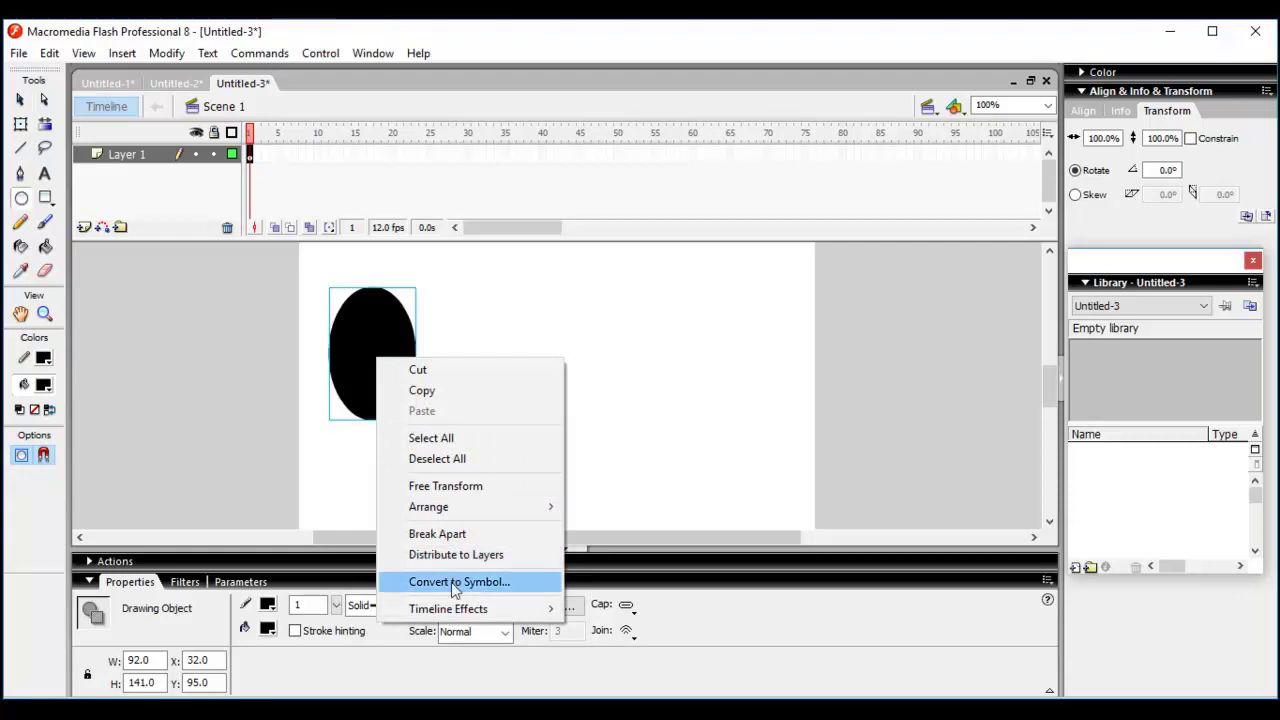
{"action": "left_click", "coordinate": [504, 588]}
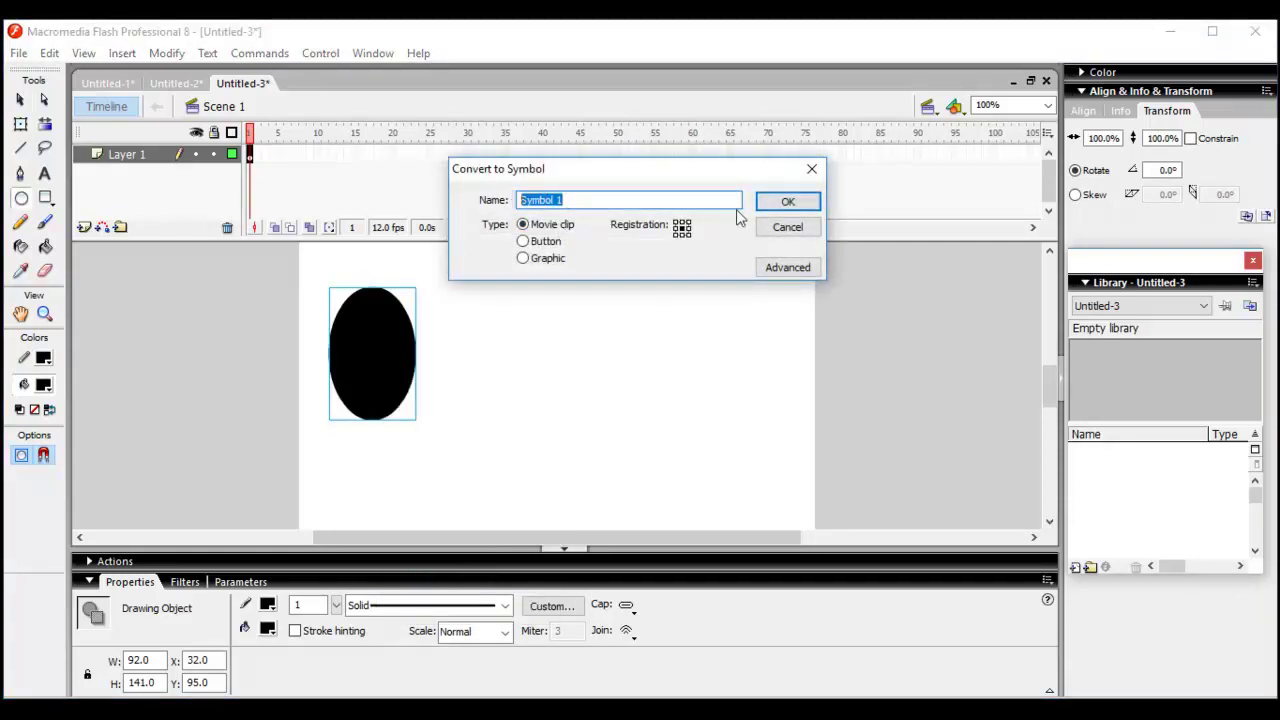
{"action": "left_click", "coordinate": [786, 203]}
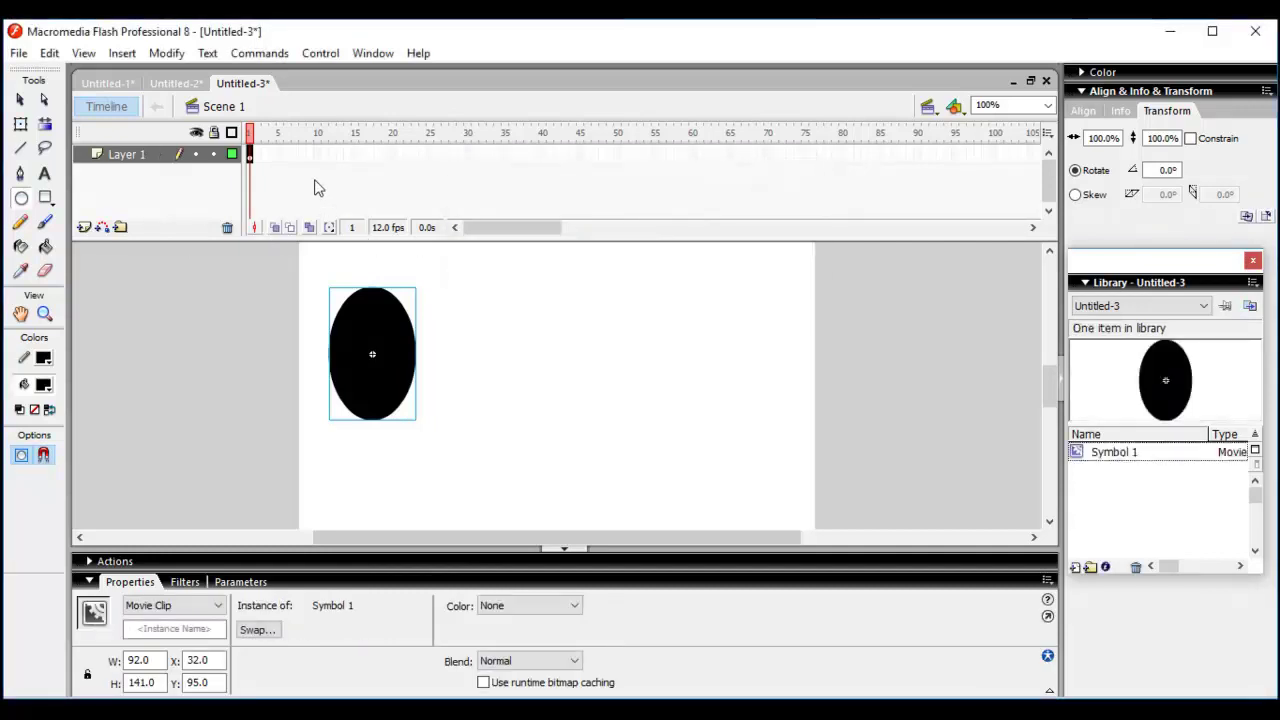
Insert a keyframe at frame 40 of Layer 1 and create a motion tween between frames 1 and 40
{"action": "left_click", "coordinate": [543, 158]}
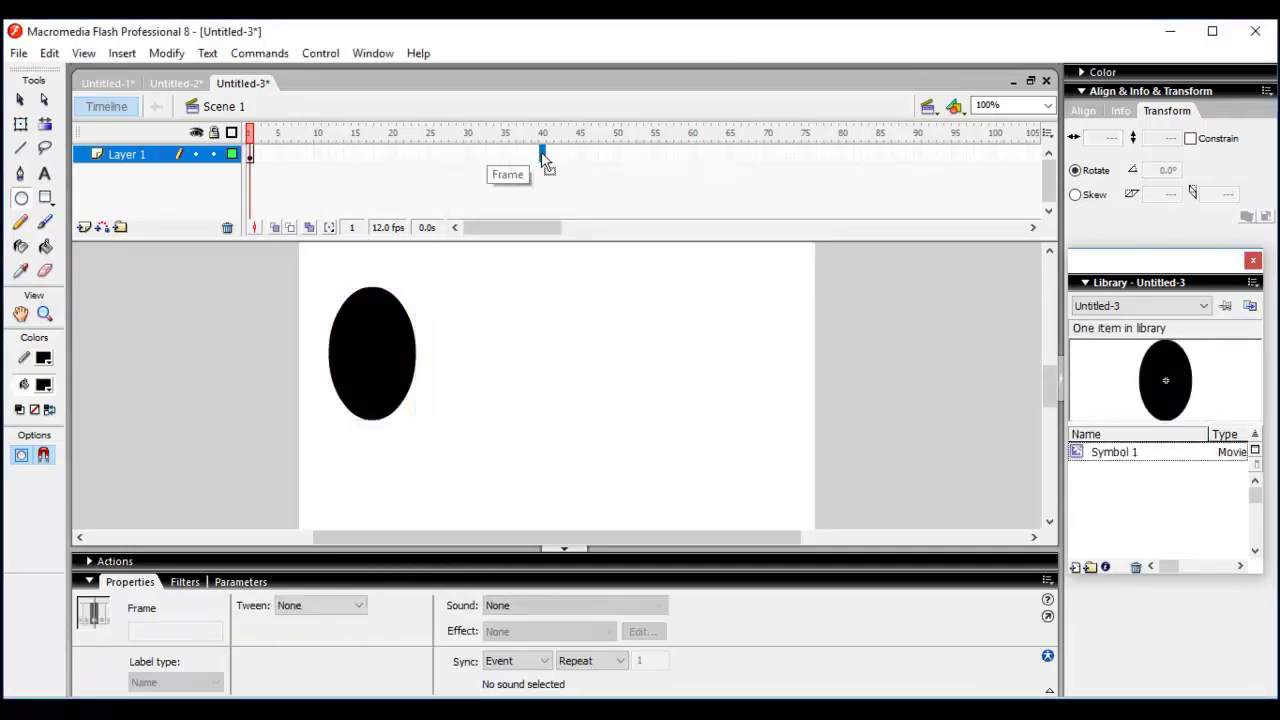
{"action": "right_click", "coordinate": [543, 158]}
{"action": "left_click", "coordinate": [614, 237]}
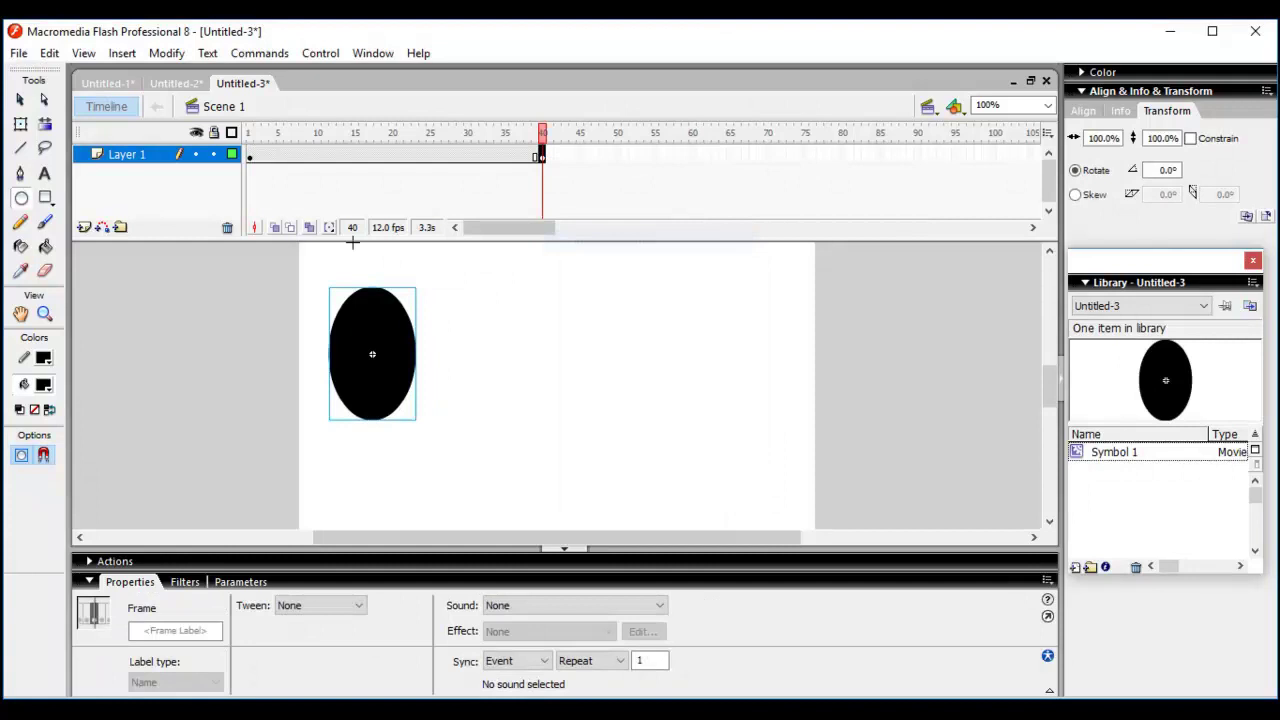
{"action": "left_click", "coordinate": [341, 157]}
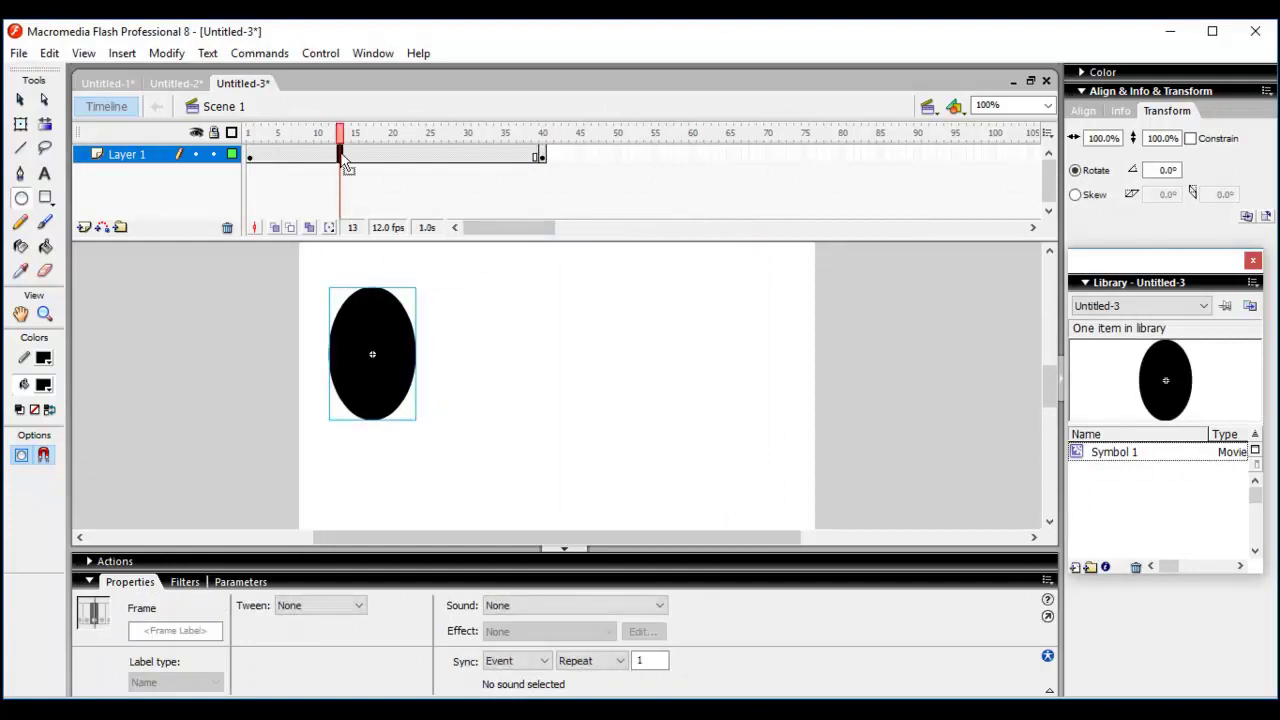
{"action": "right_click", "coordinate": [341, 158]}
{"action": "left_click", "coordinate": [406, 166]}
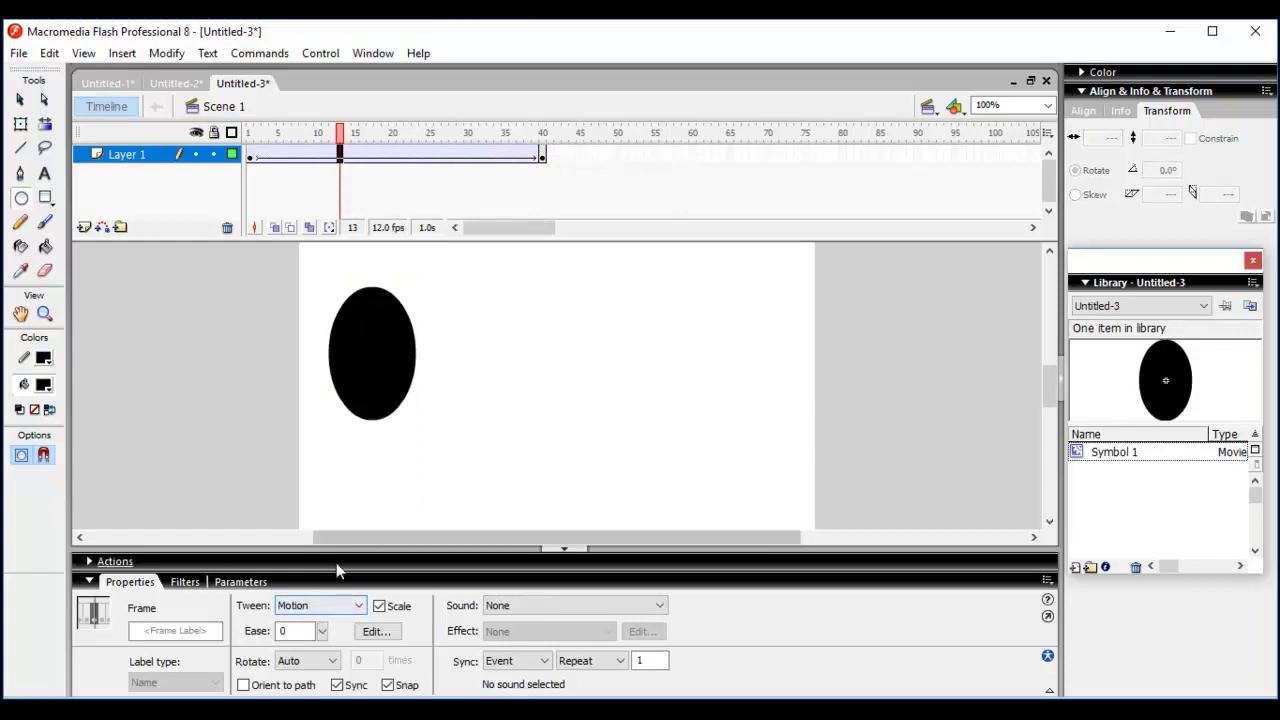
Turn off Sync for the motion tween, leaving Snap enabled
{"action": "left_click", "coordinate": [296, 631]}
{"action": "left_click", "coordinate": [342, 689]}
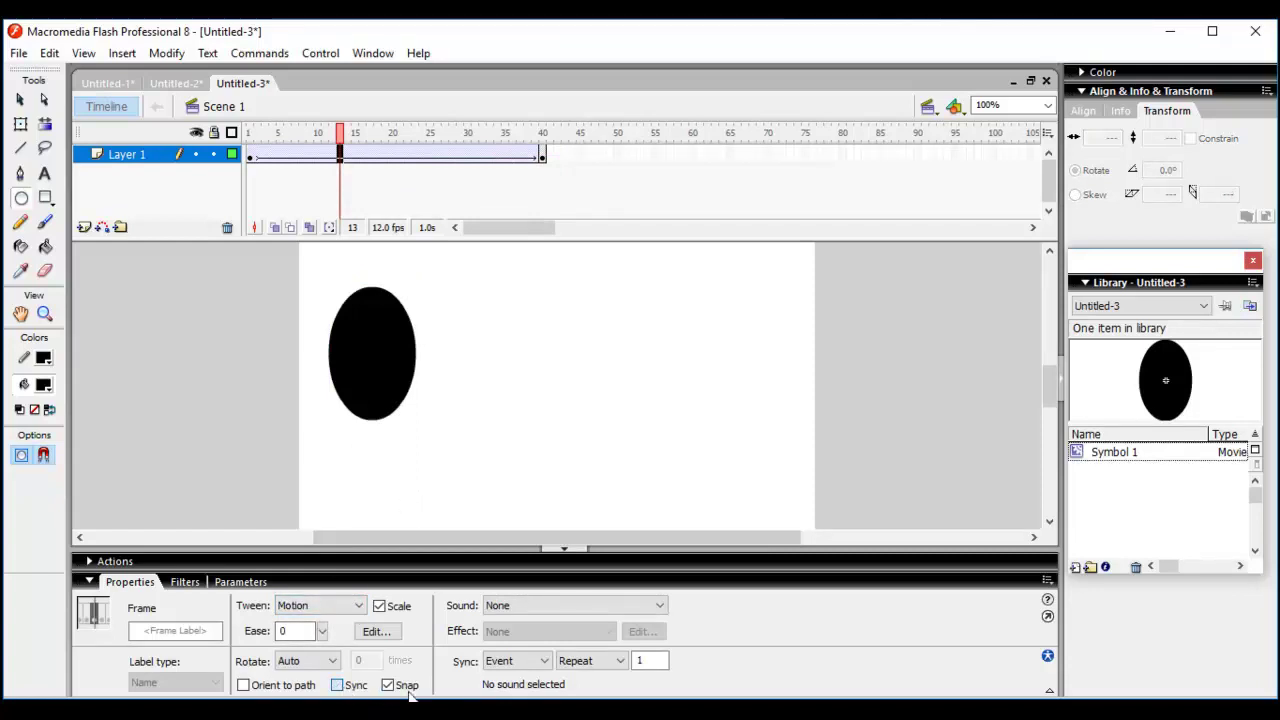
{"action": "left_click", "coordinate": [389, 686]}
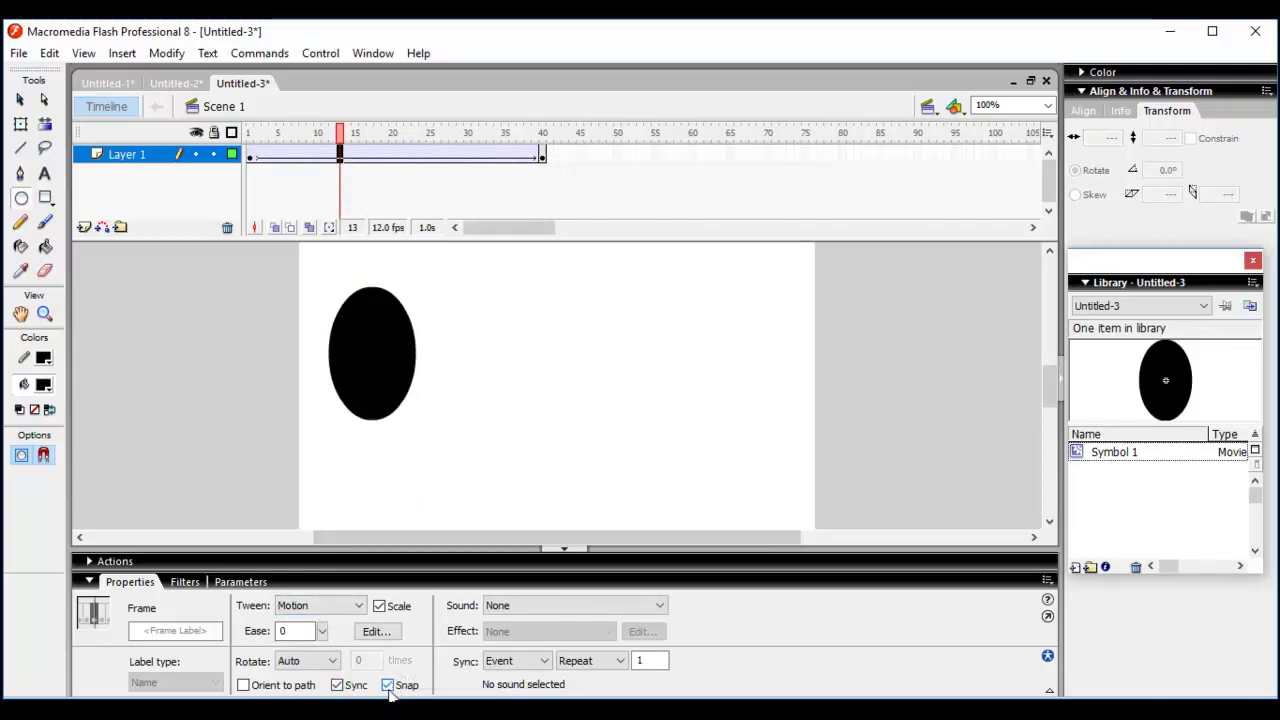
{"action": "left_click", "coordinate": [349, 687]}
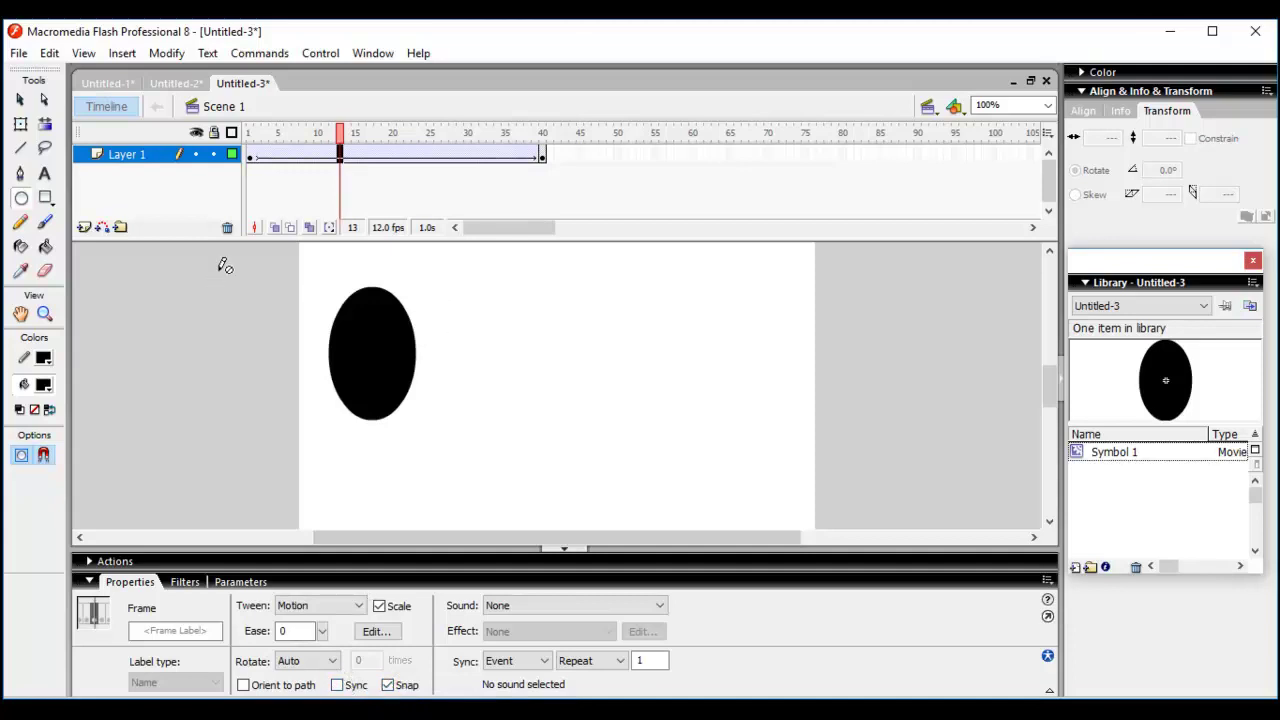
Add a motion guide to Layer 1 and pencil a wavy path about 467 by 132 px on it, from the oval past the stage's right edge
{"action": "right_click", "coordinate": [129, 163]}
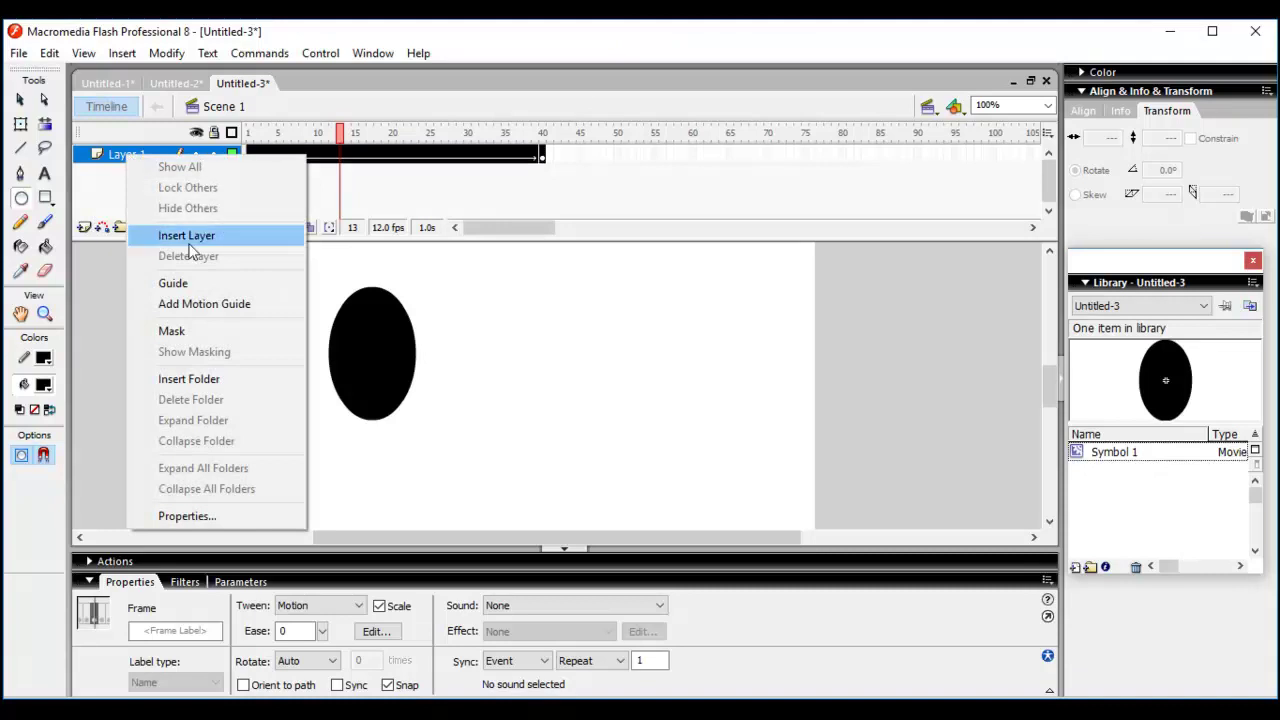
{"action": "left_click", "coordinate": [229, 314]}
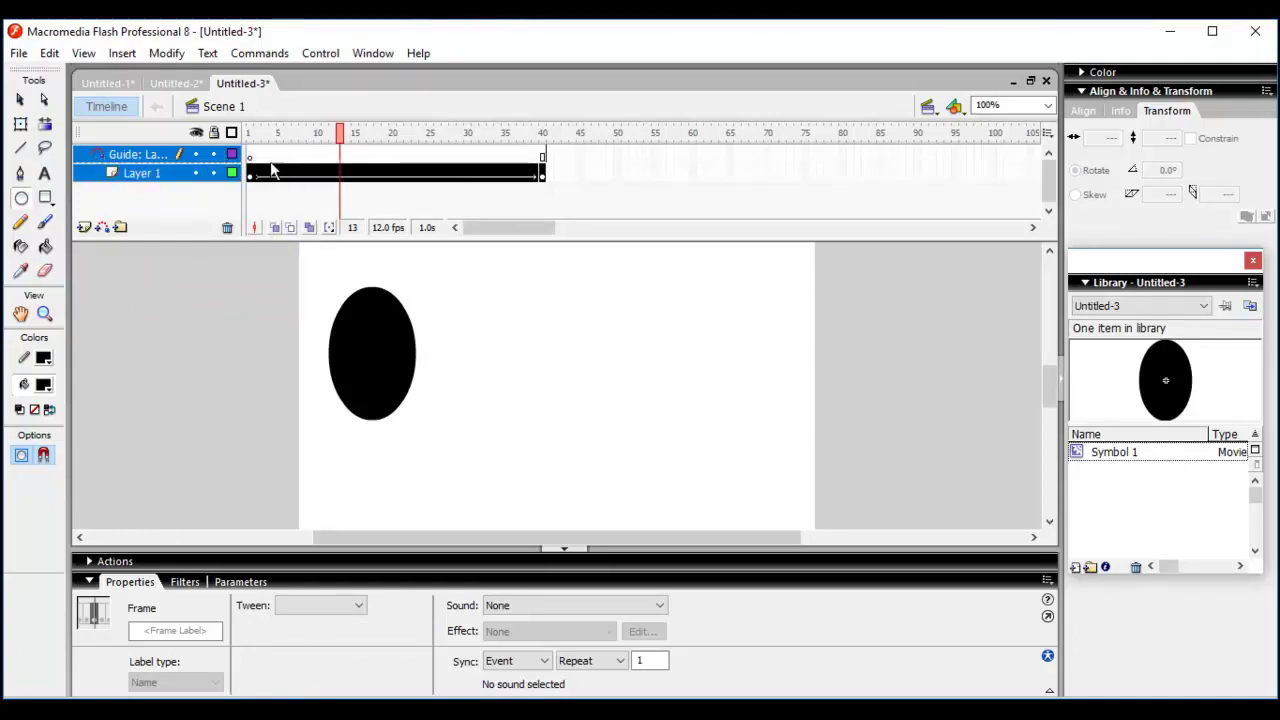
{"action": "left_click", "coordinate": [144, 158]}
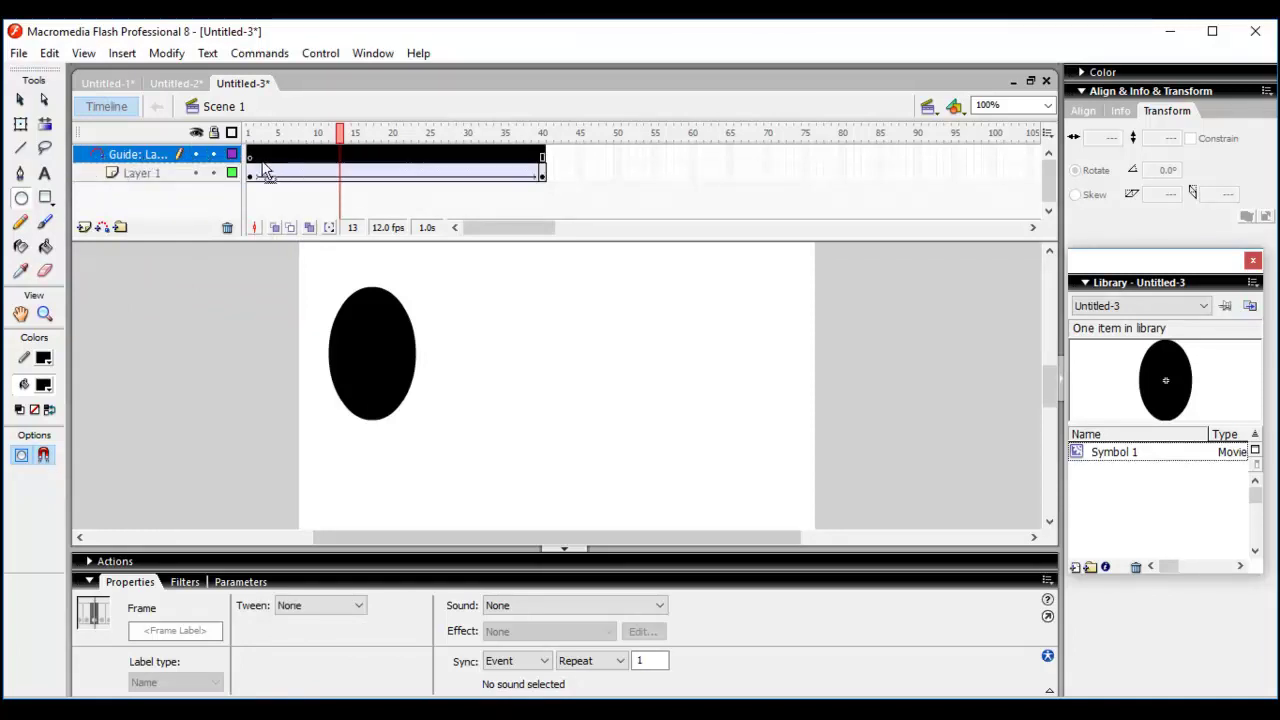
{"action": "left_click", "coordinate": [21, 222]}
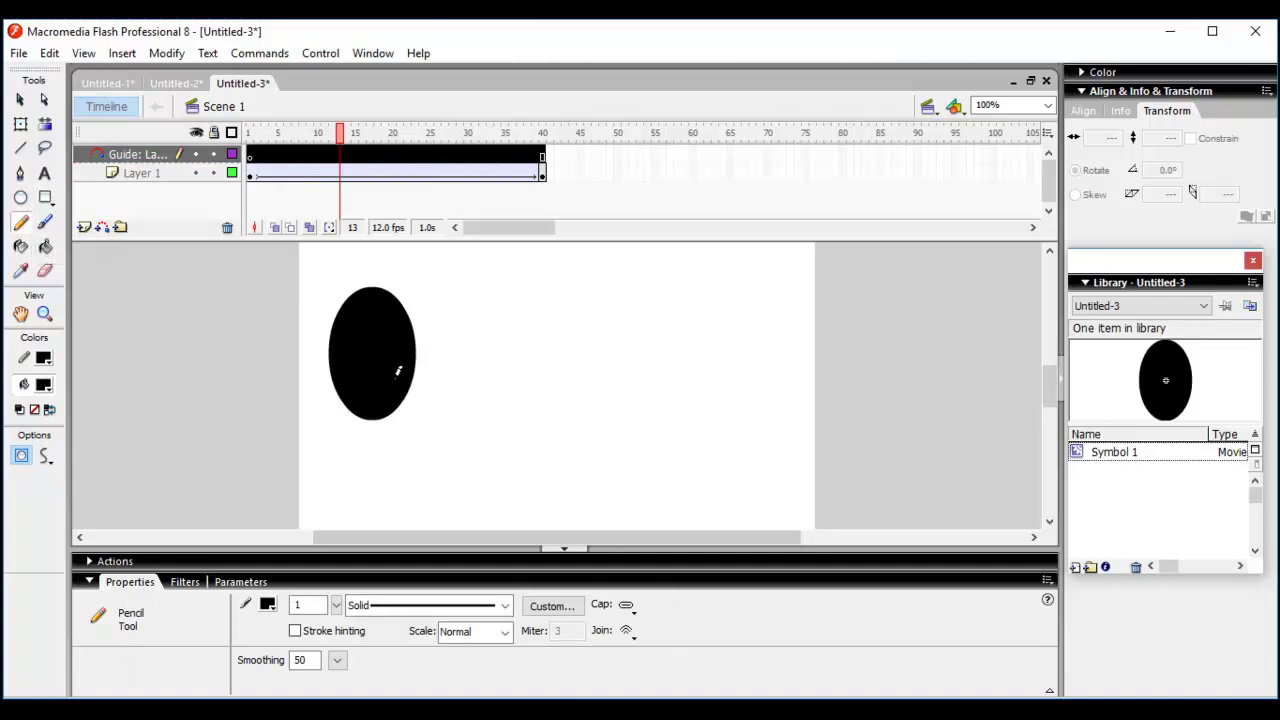
{"action": "mouse_move", "coordinate": [423, 395]}
{"action": "left_mouse_down"}
{"action": "mouse_move", "coordinate": [486, 470]}
{"action": "mouse_move", "coordinate": [556, 406]}
{"action": "mouse_move", "coordinate": [602, 387]}
{"action": "mouse_move", "coordinate": [690, 468]}
{"action": "mouse_move", "coordinate": [736, 454]}
{"action": "mouse_move", "coordinate": [843, 341]}
{"action": "left_mouse_up"}
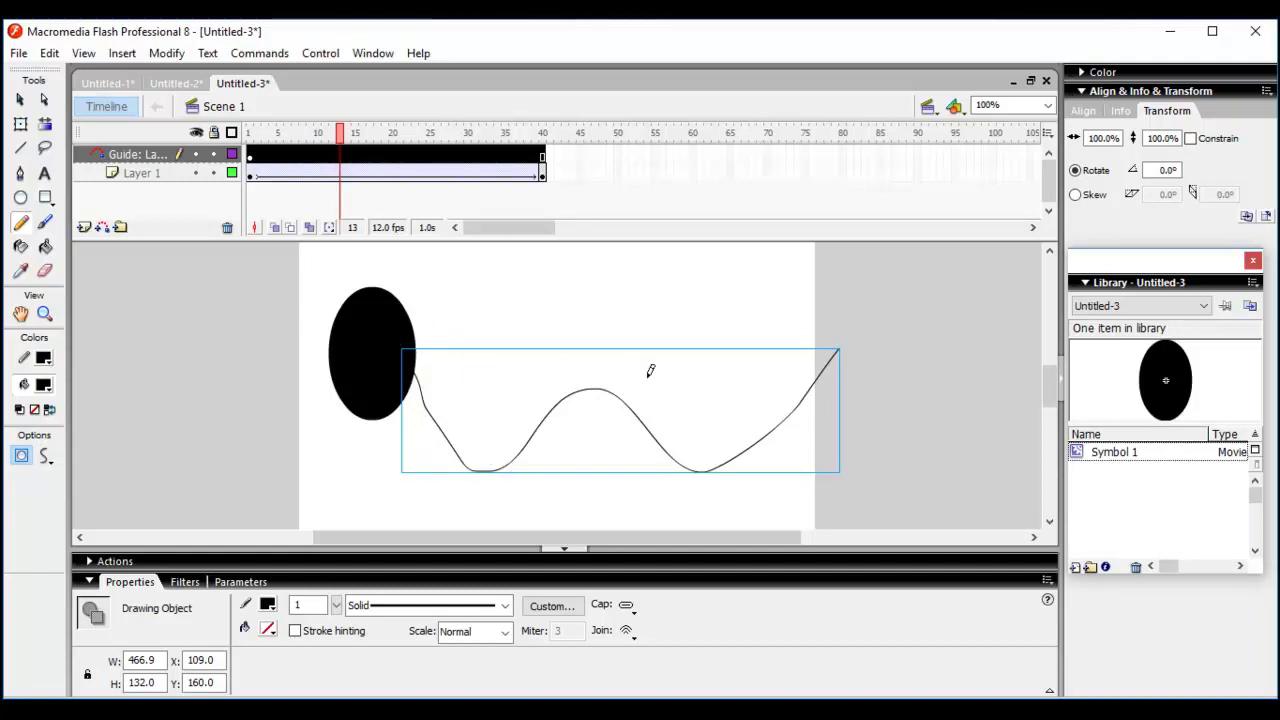
At frame 1 of Layer 1, move the oval over the start of the wavy guide path
{"action": "left_click", "coordinate": [252, 175]}
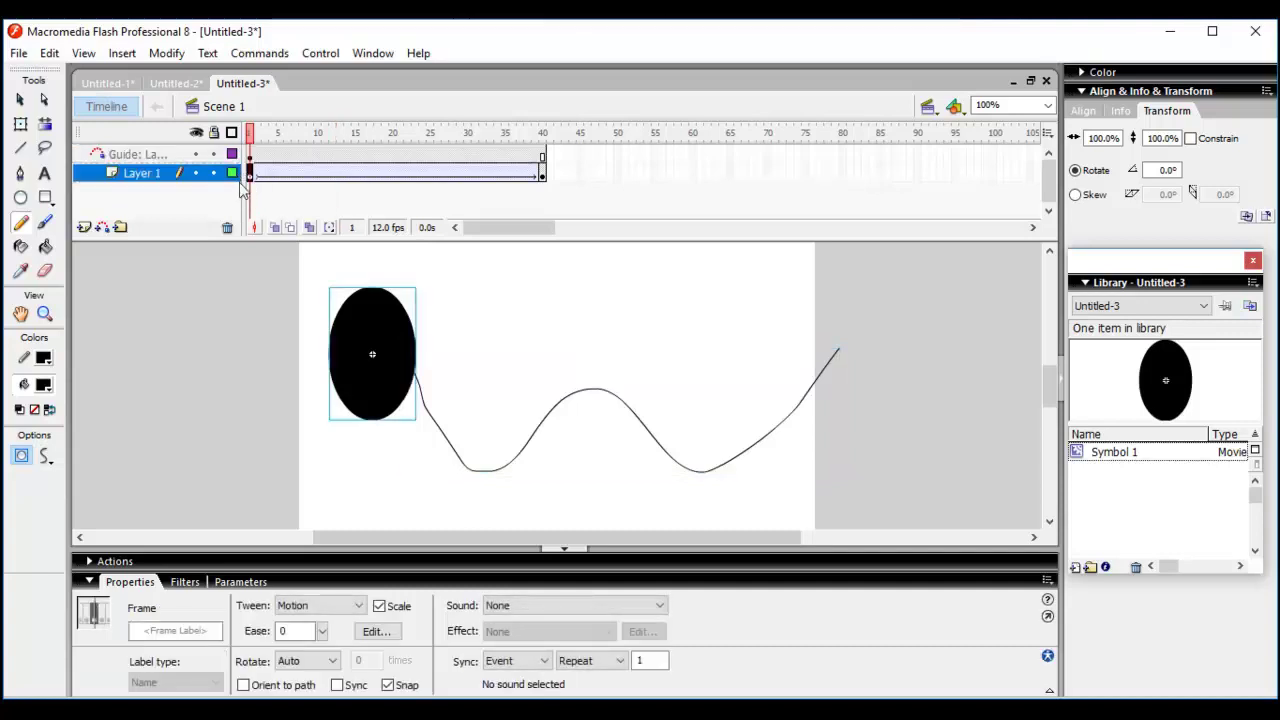
{"action": "key", "text": "v"}
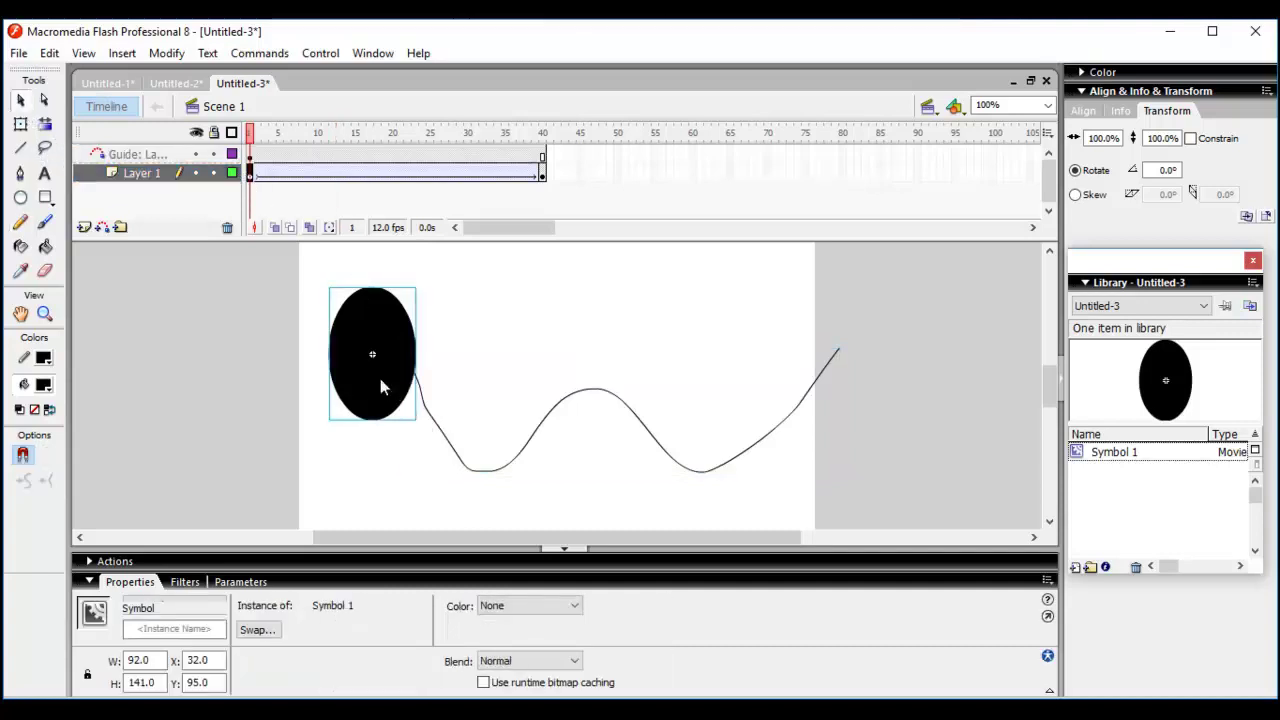
{"action": "left_click_drag", "start_coordinate": [378, 373], "coordinate": [414, 394]}
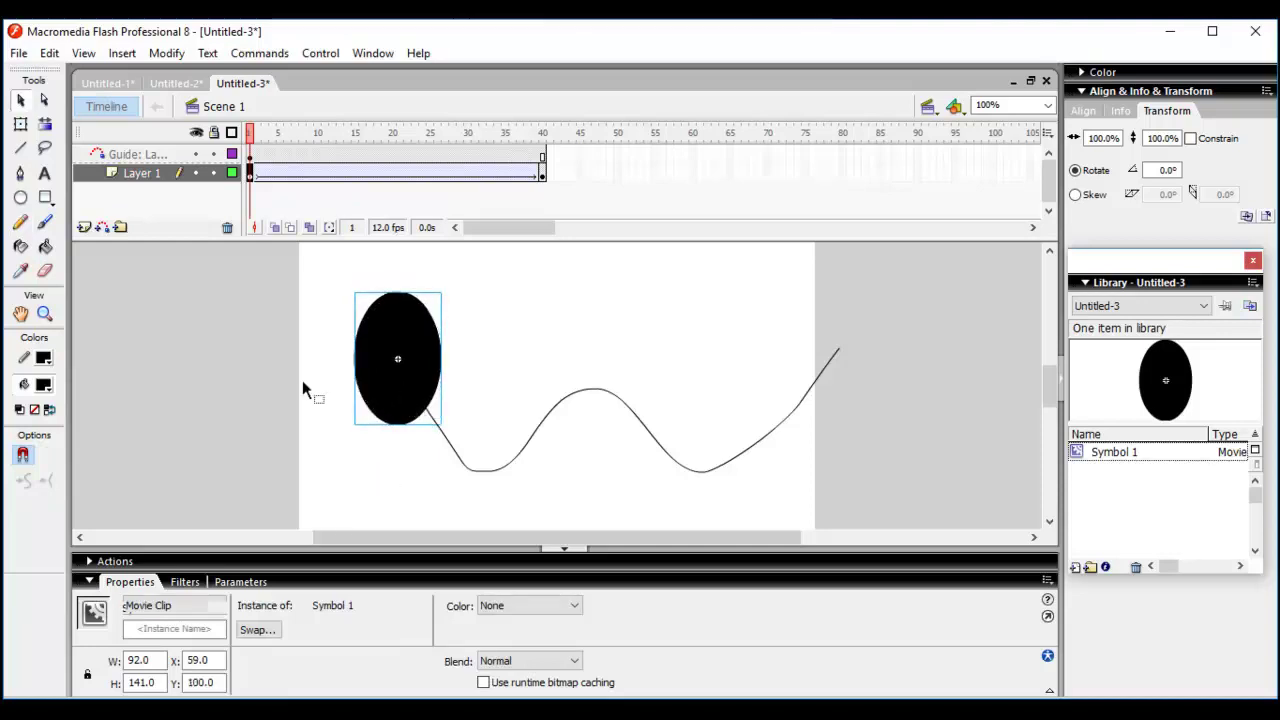
Remove the oval's fill inside Symbol 1, return to Scene 1 and snap the oval's center to the guide's start at frame 1
{"action": "double_click", "coordinate": [385, 405]}
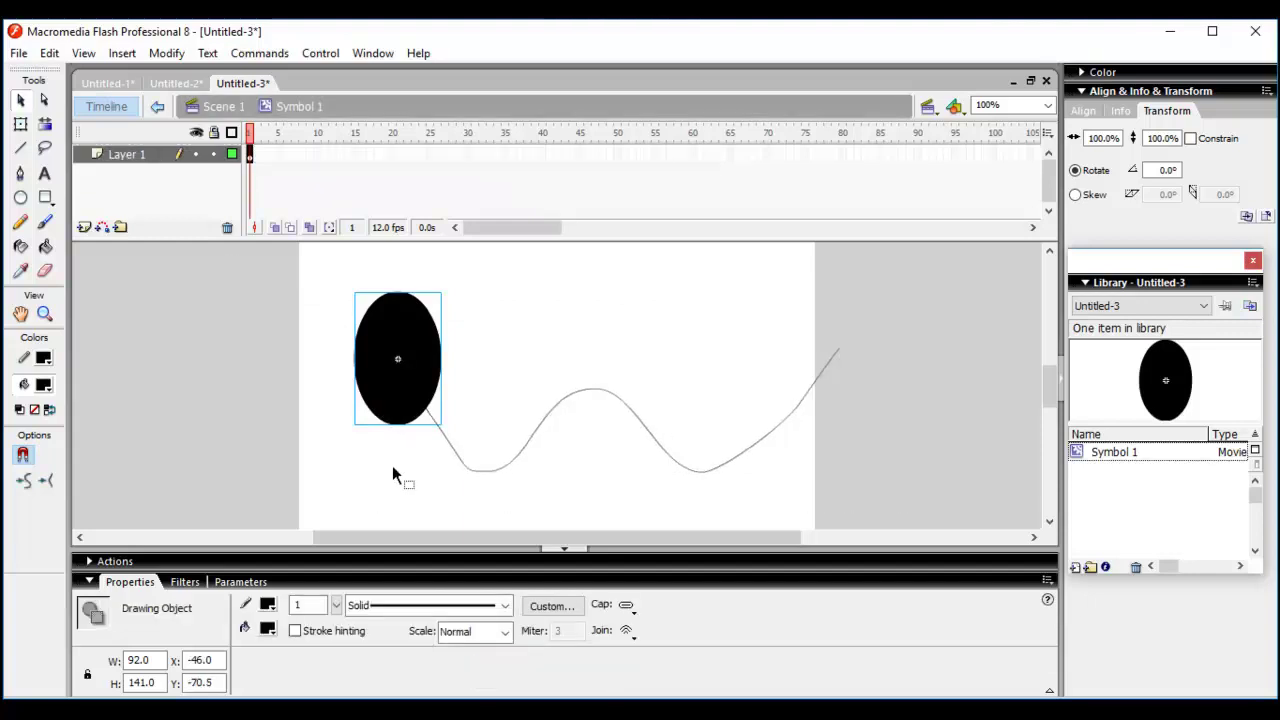
{"action": "left_click", "coordinate": [269, 630]}
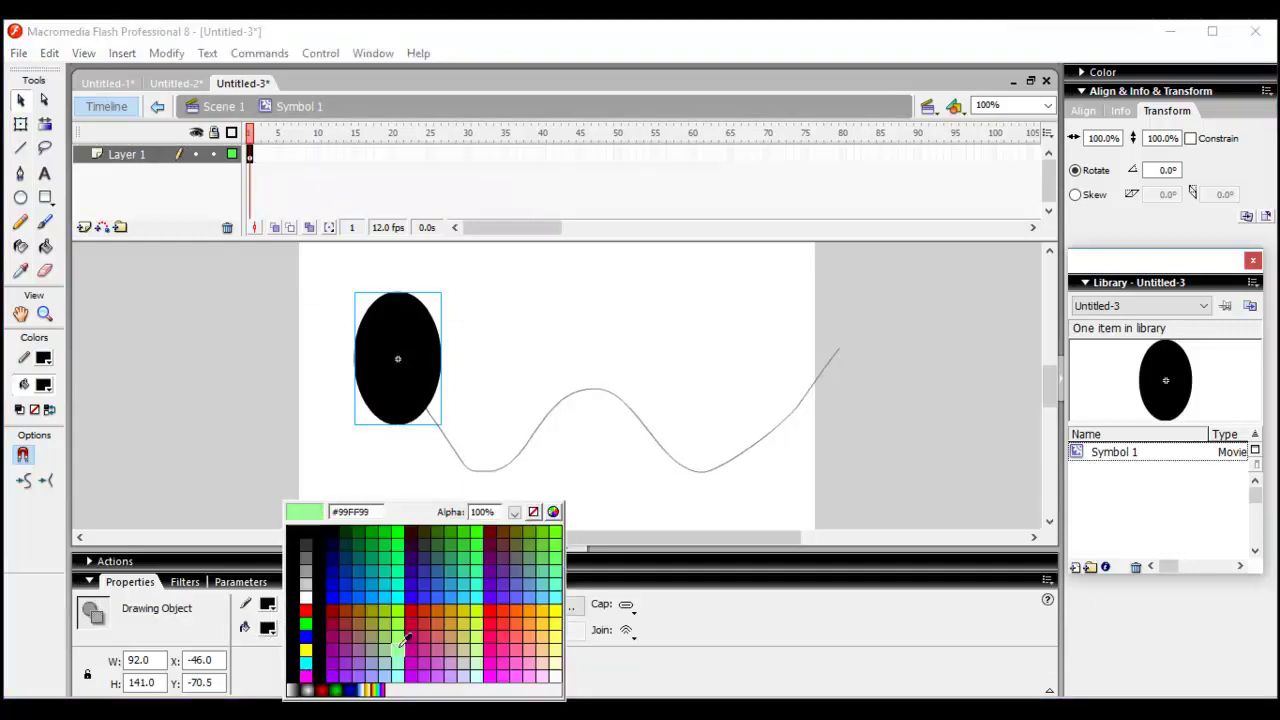
{"action": "left_click", "coordinate": [534, 512]}
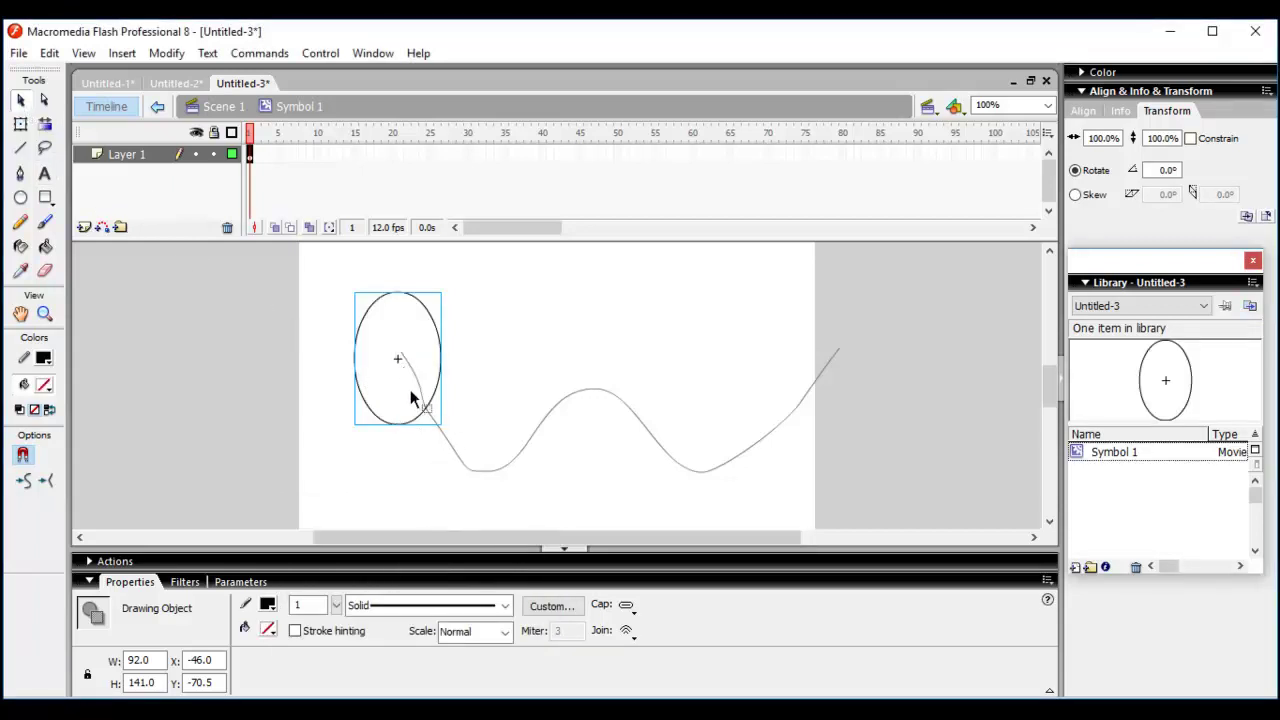
{"action": "double_click", "coordinate": [340, 446]}
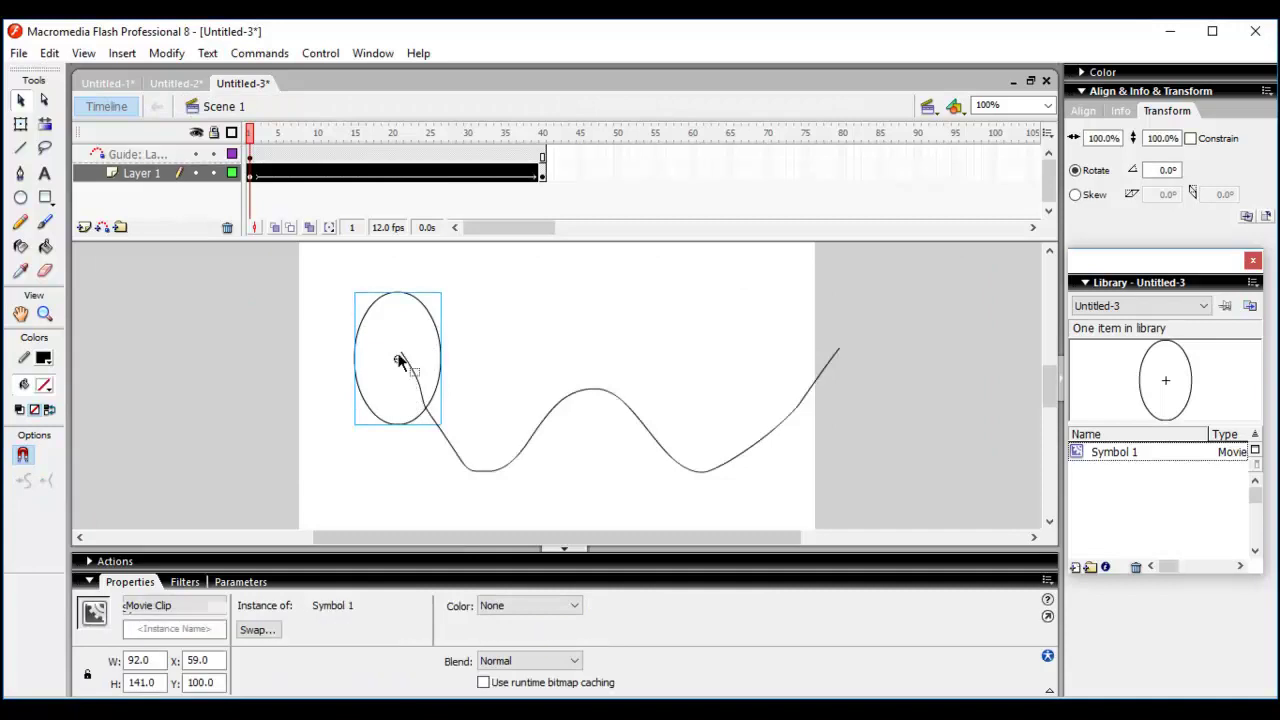
{"action": "left_click_drag", "start_coordinate": [402, 360], "coordinate": [408, 355]}
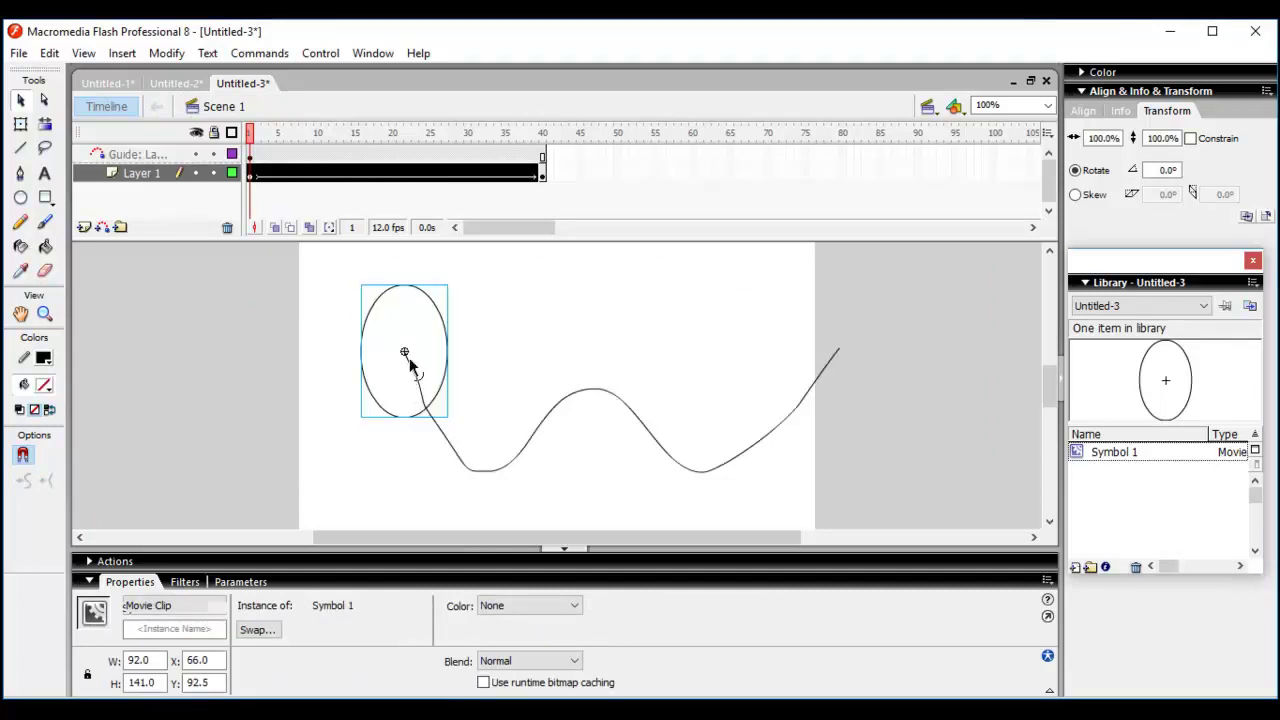
{"action": "left_click", "coordinate": [254, 176]}
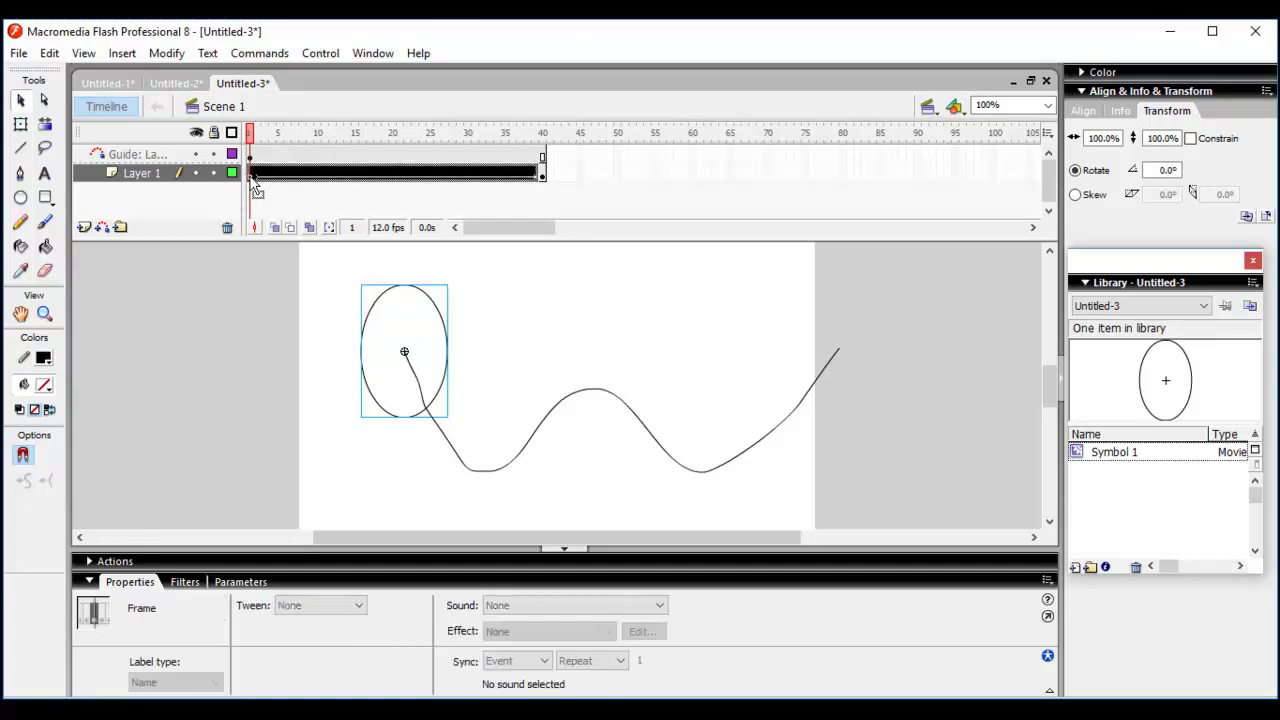
At frame 40 of Layer 1, move the oval along the guide and snap its center to the guide's far end past the stage's right edge
{"action": "left_click", "coordinate": [538, 175]}
{"action": "key", "text": "F6"}
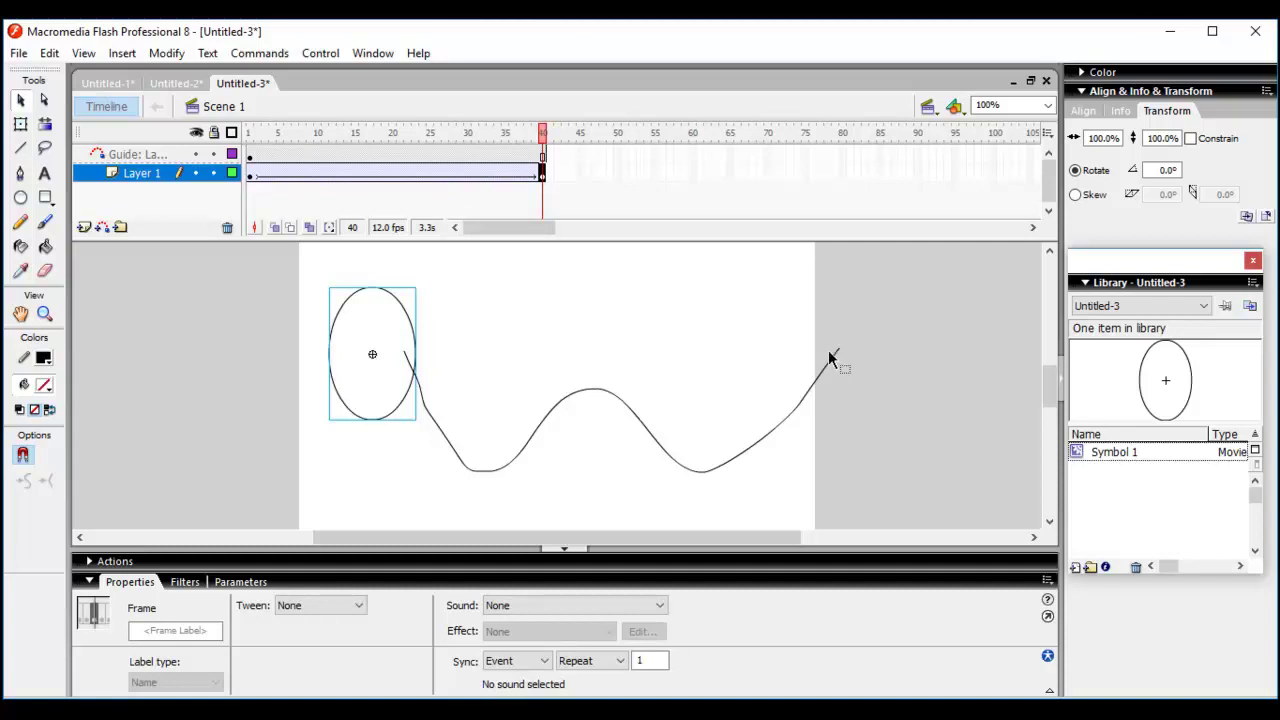
{"action": "left_click_drag", "start_coordinate": [386, 353], "coordinate": [509, 466]}
{"action": "left_click", "coordinate": [448, 342]}
{"action": "mouse_move", "coordinate": [510, 466]}
{"action": "left_mouse_down"}
{"action": "mouse_move", "coordinate": [522, 467]}
{"action": "mouse_move", "coordinate": [512, 464]}
{"action": "left_mouse_up"}
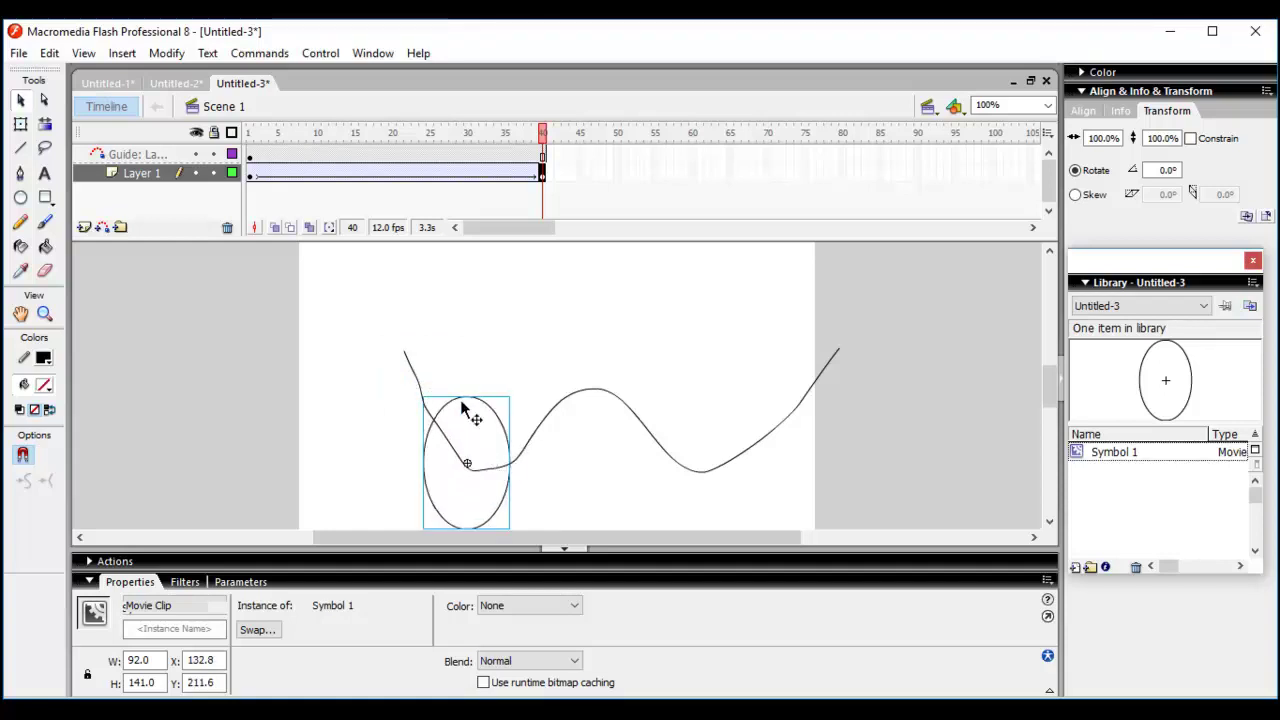
{"action": "left_click_drag", "start_coordinate": [465, 397], "coordinate": [595, 340]}
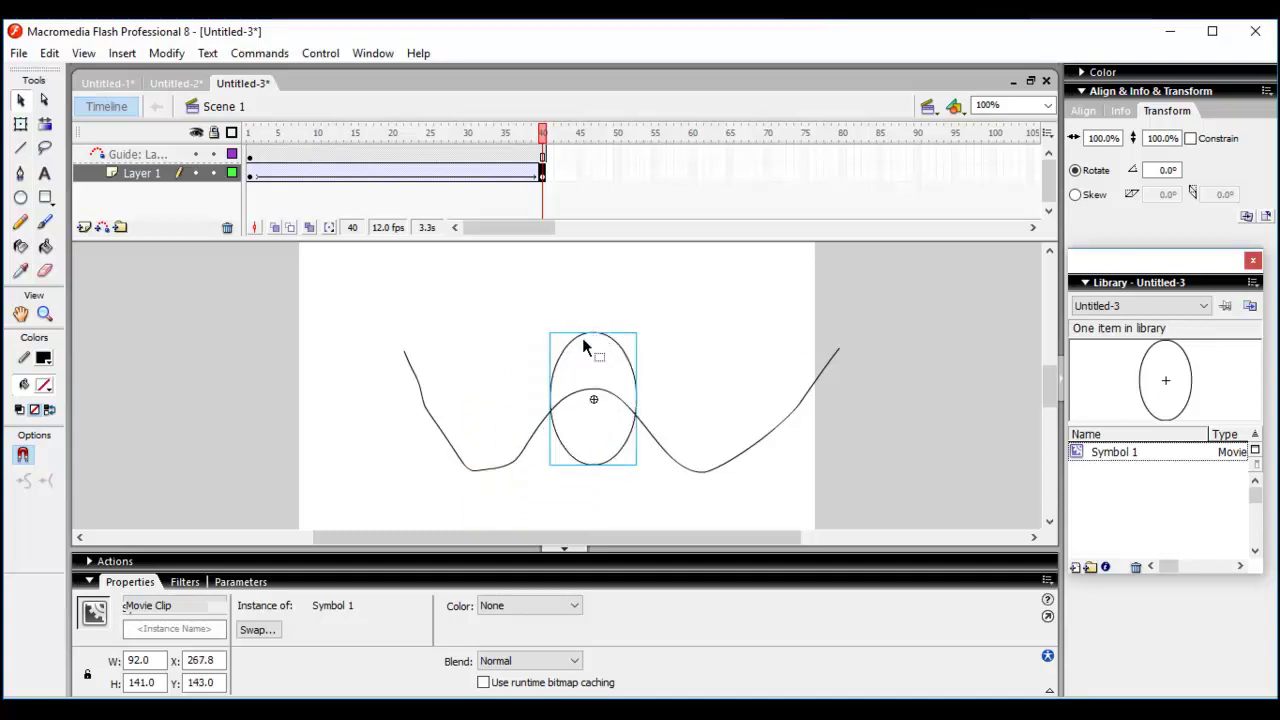
{"action": "left_click", "coordinate": [597, 337]}
{"action": "left_click", "coordinate": [606, 345]}
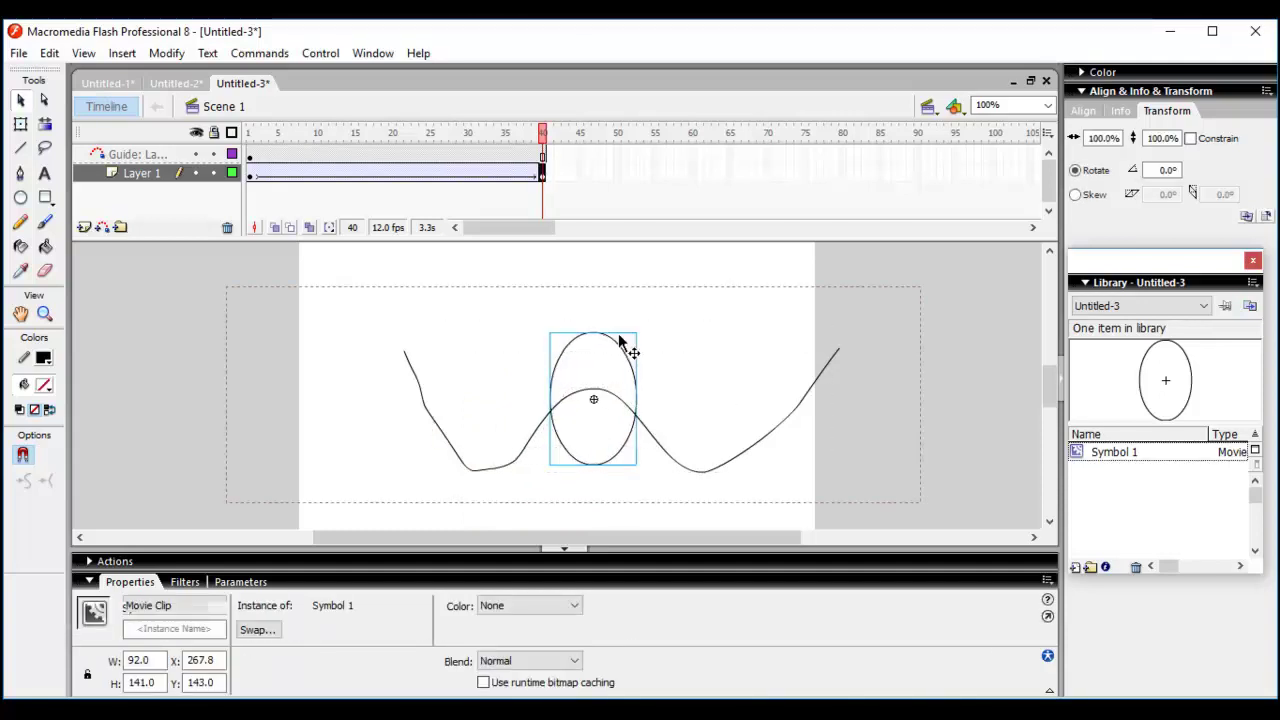
{"action": "double_click", "coordinate": [618, 340]}
{"action": "double_click", "coordinate": [633, 345]}
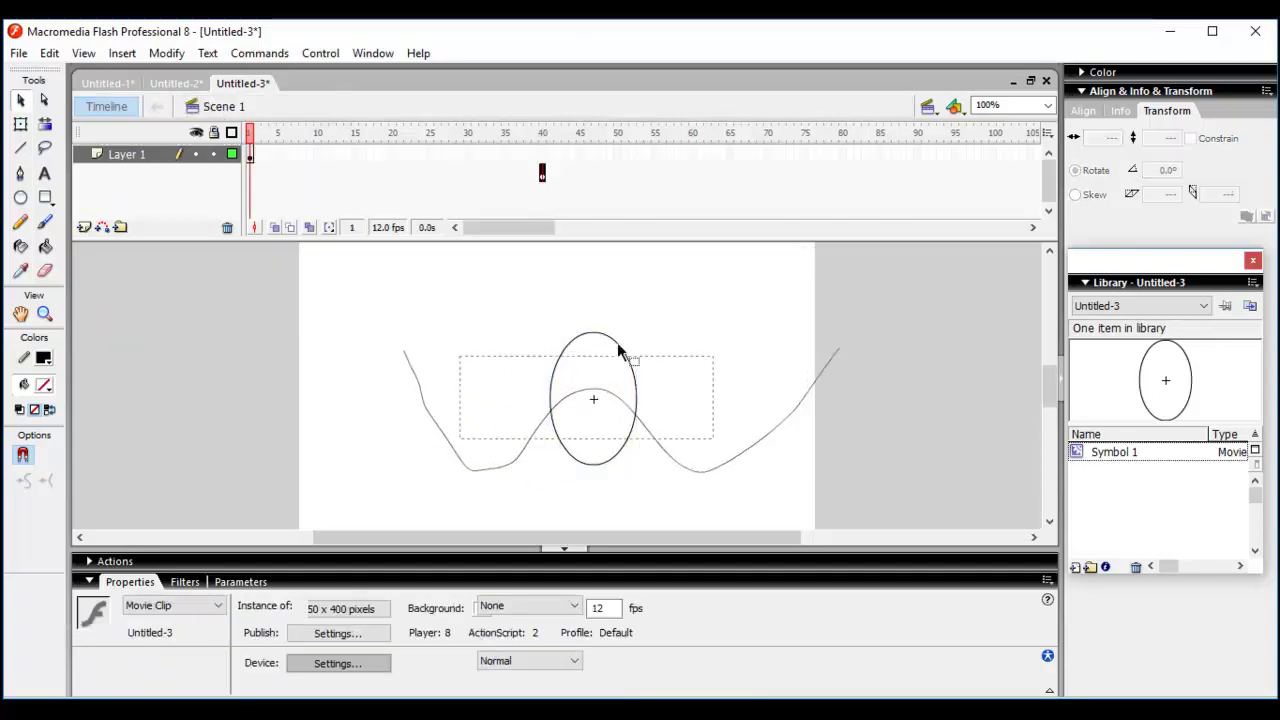
{"action": "left_click_drag", "start_coordinate": [617, 350], "coordinate": [876, 322]}
{"action": "left_click", "coordinate": [586, 374]}
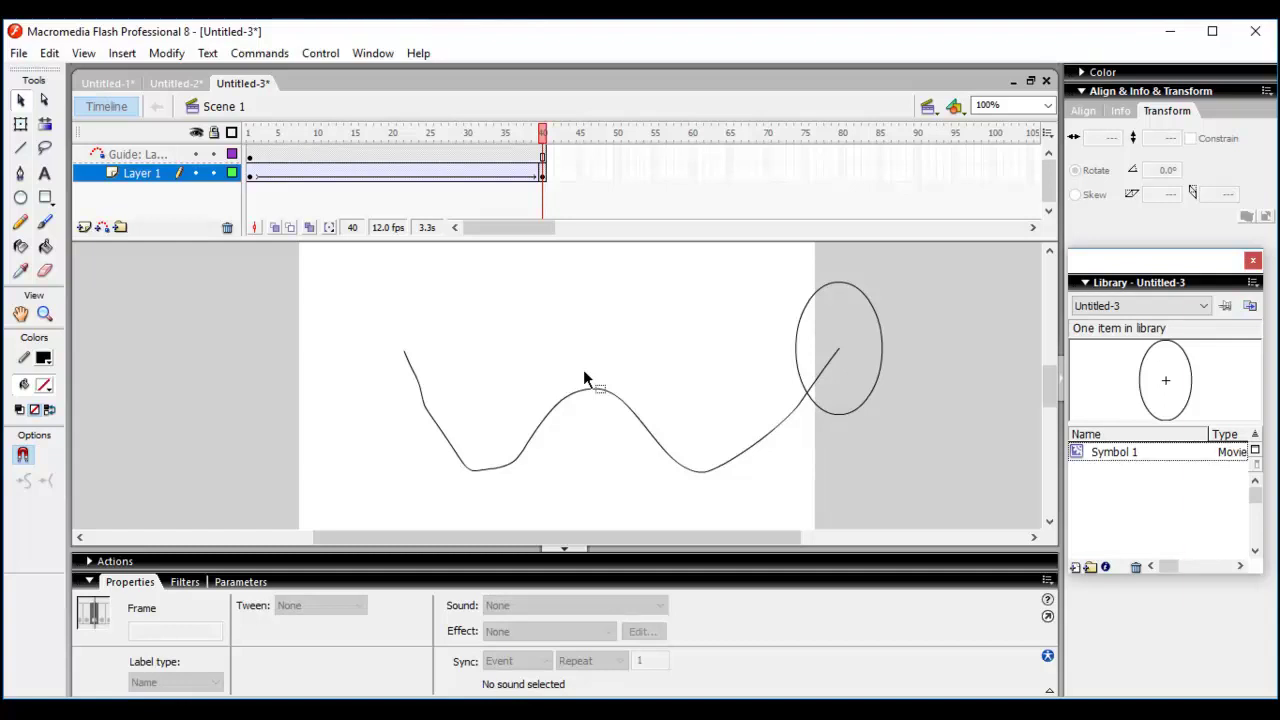
Play the tween along the guide, turn on Orient to path for it and play it again
{"action": "key", "text": "Return"}
{"action": "left_click", "coordinate": [286, 176]}
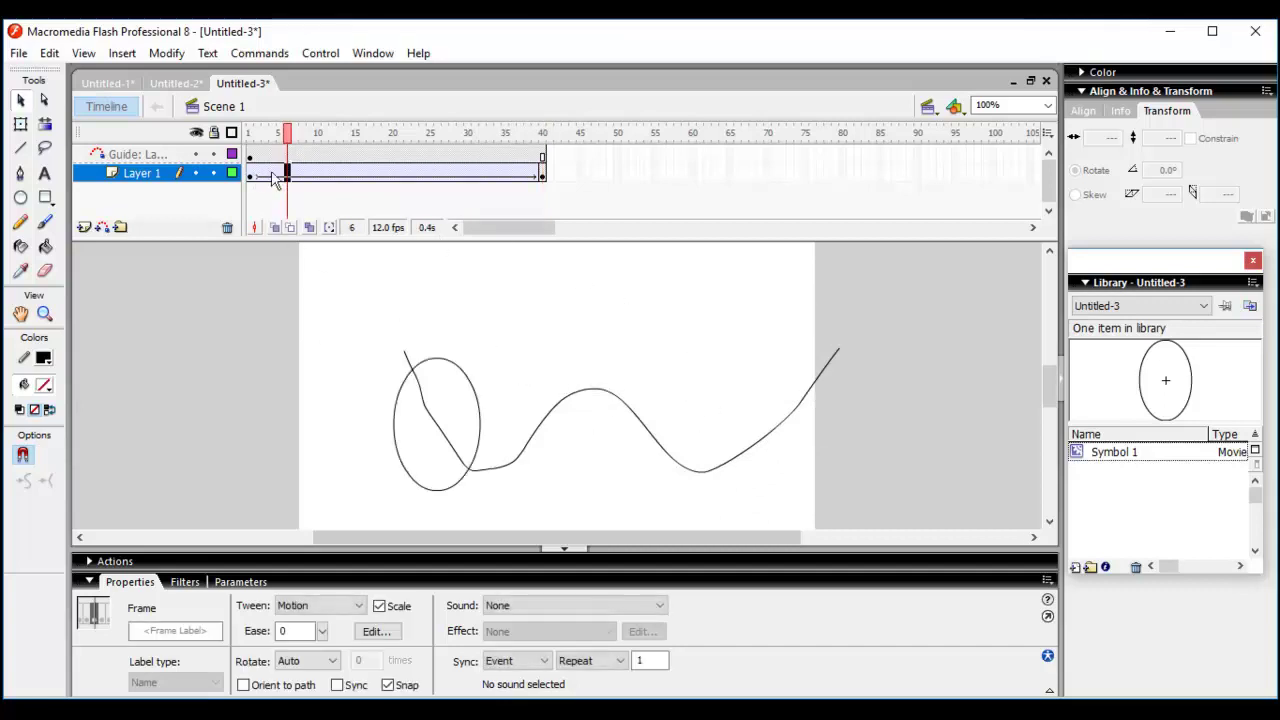
{"action": "left_click", "coordinate": [243, 685]}
{"action": "key", "text": "Return"}
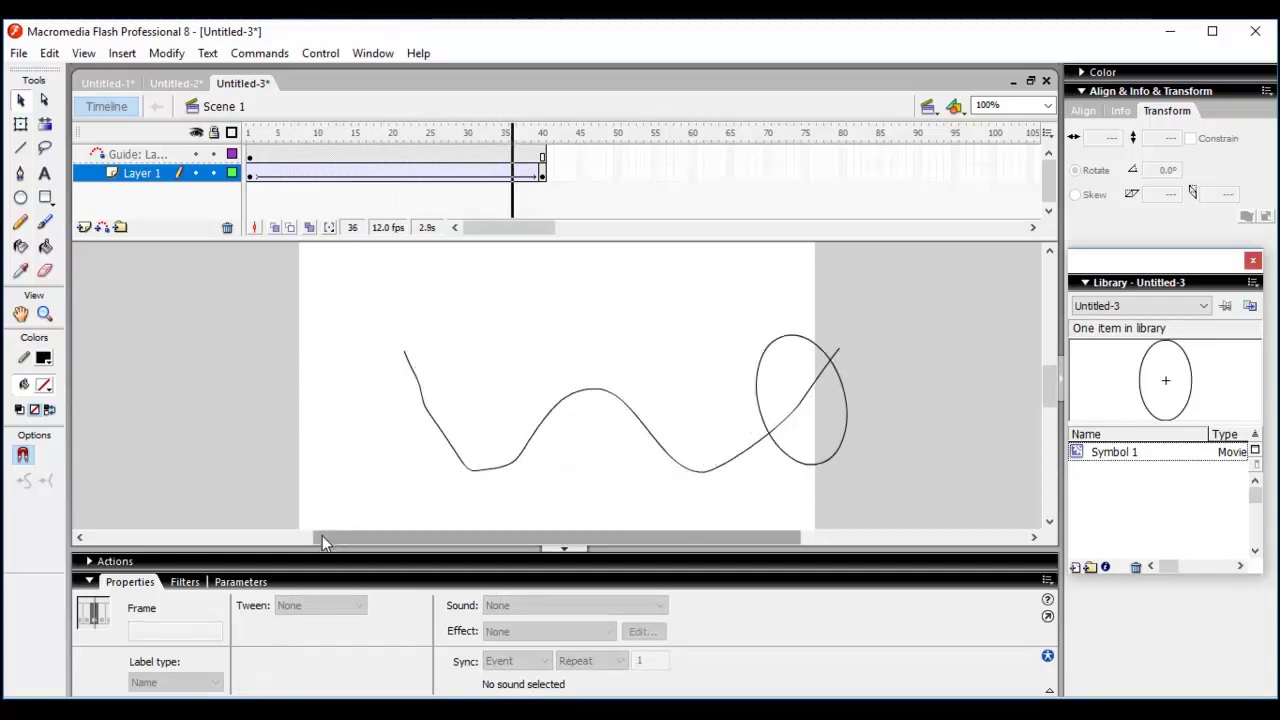
{"action": "key", "text": "Return"}
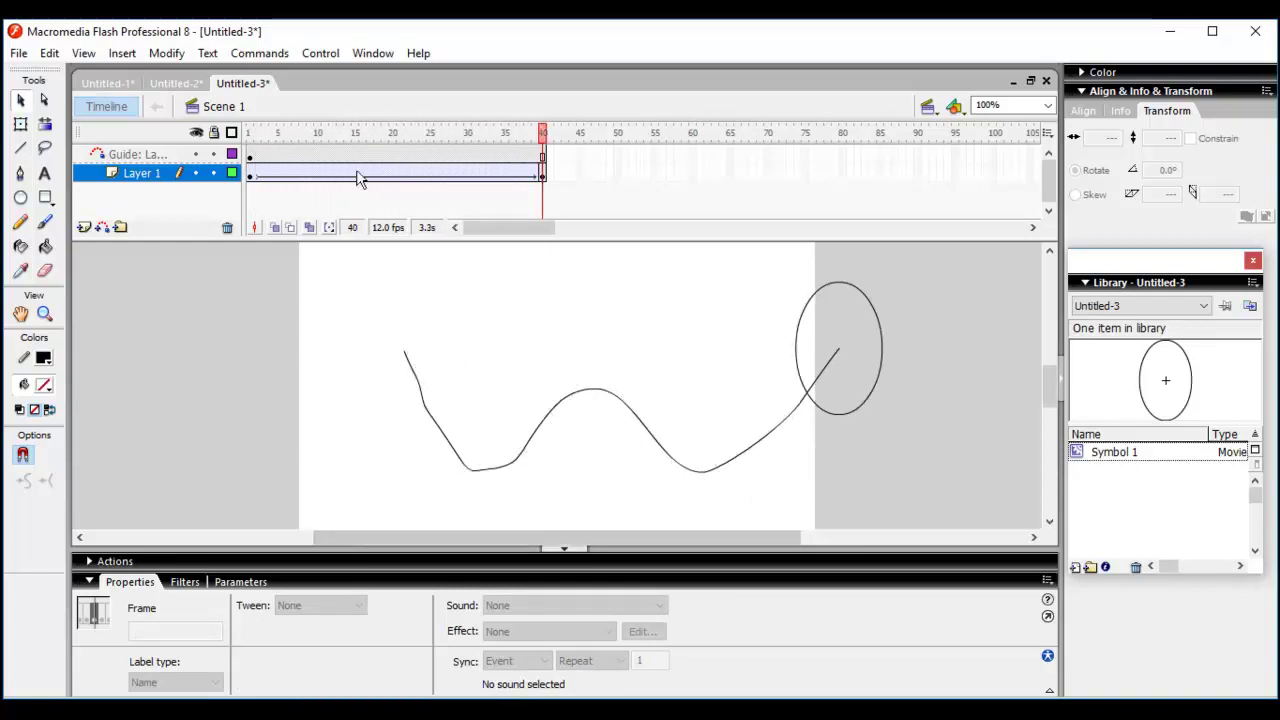
Compare the tween's playback with Orient to path turned off and with it turned back on
{"action": "left_click", "coordinate": [294, 173]}
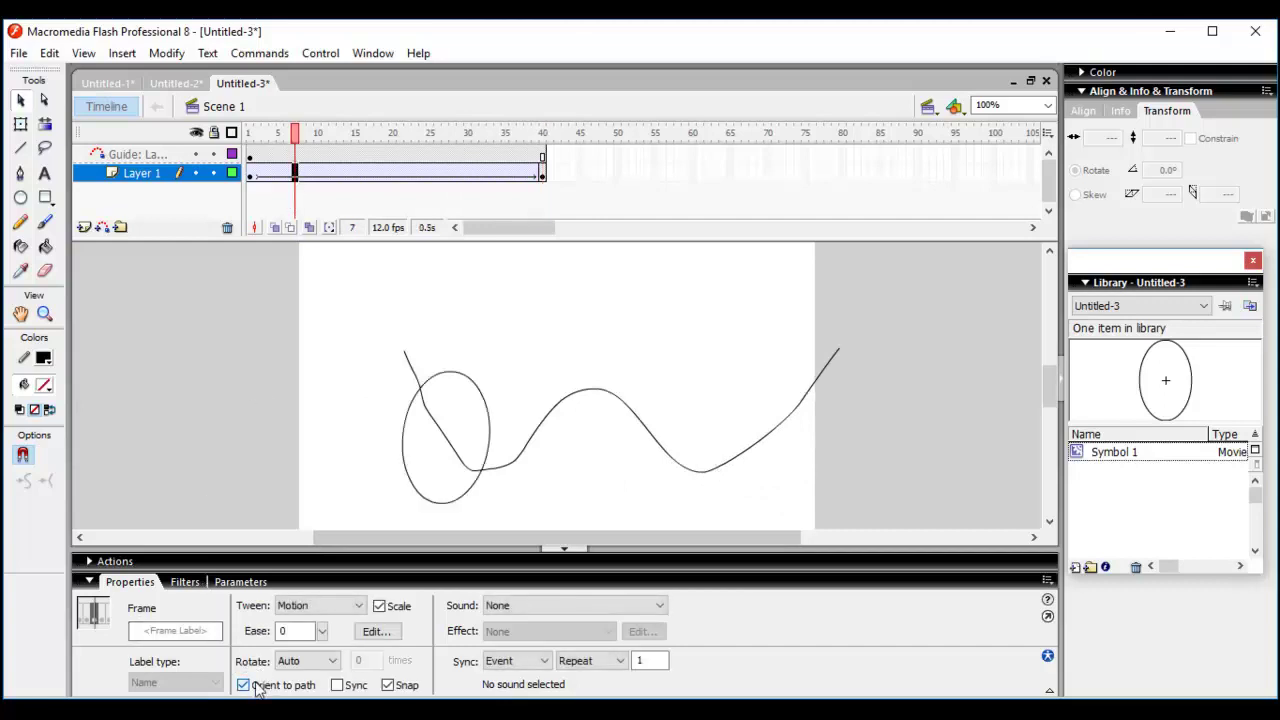
{"action": "left_click", "coordinate": [256, 686]}
{"action": "key", "text": "Return"}
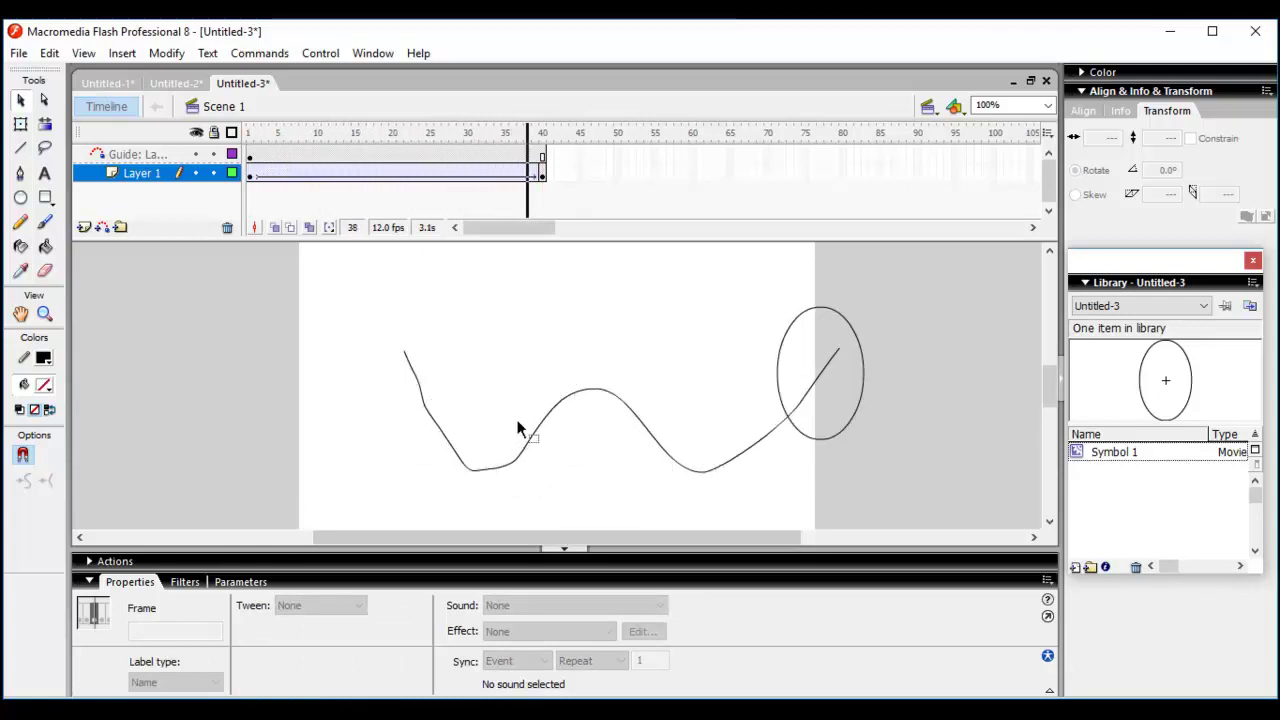
{"action": "left_click", "coordinate": [295, 173]}
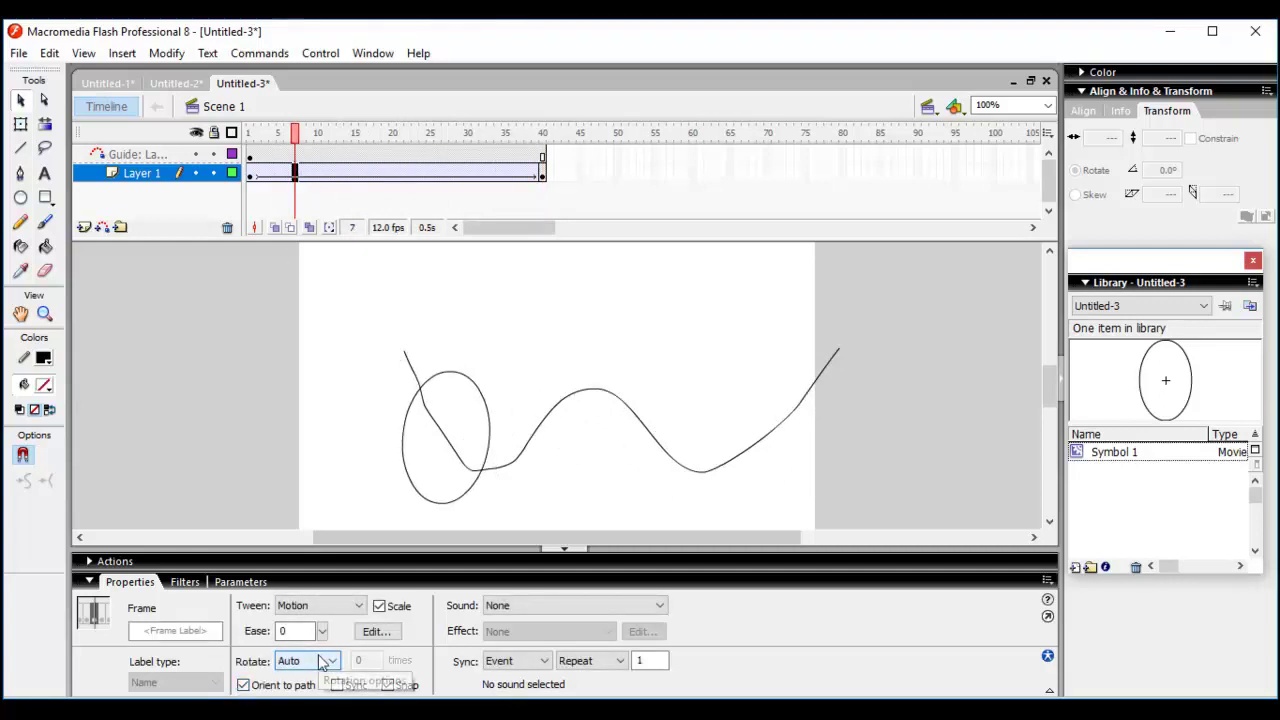
{"action": "key", "text": "Return"}
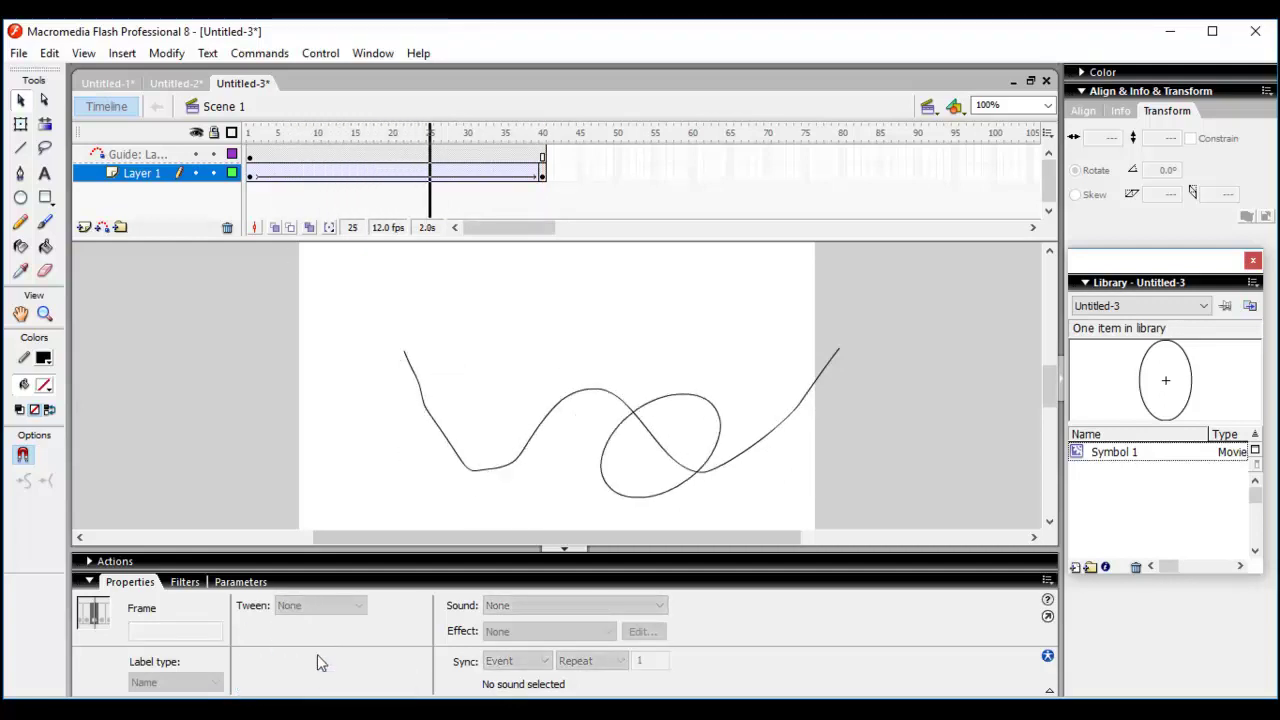